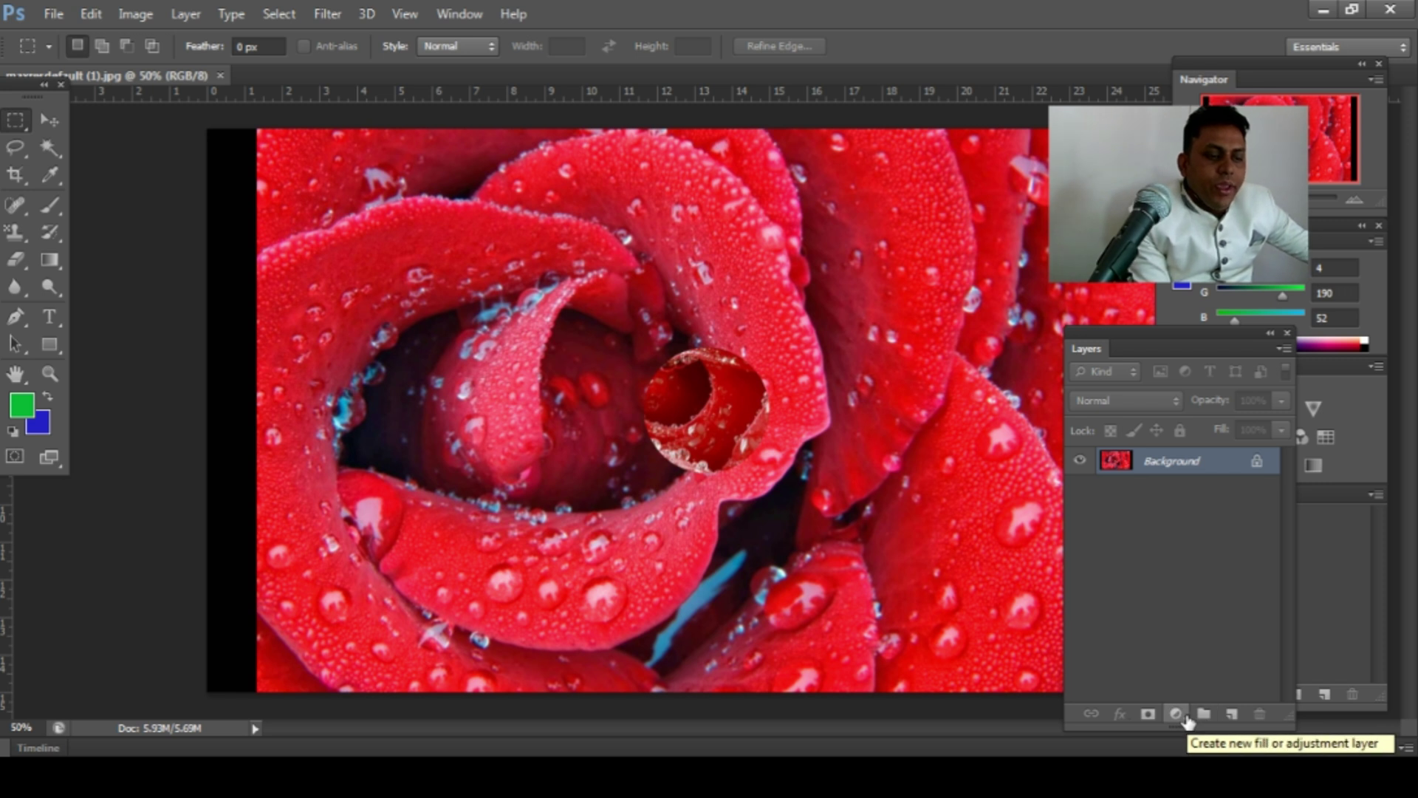
Open and close the fill and adjustment layer list at the bottom of the Layers panel
click(1179, 715)
click(1187, 715)
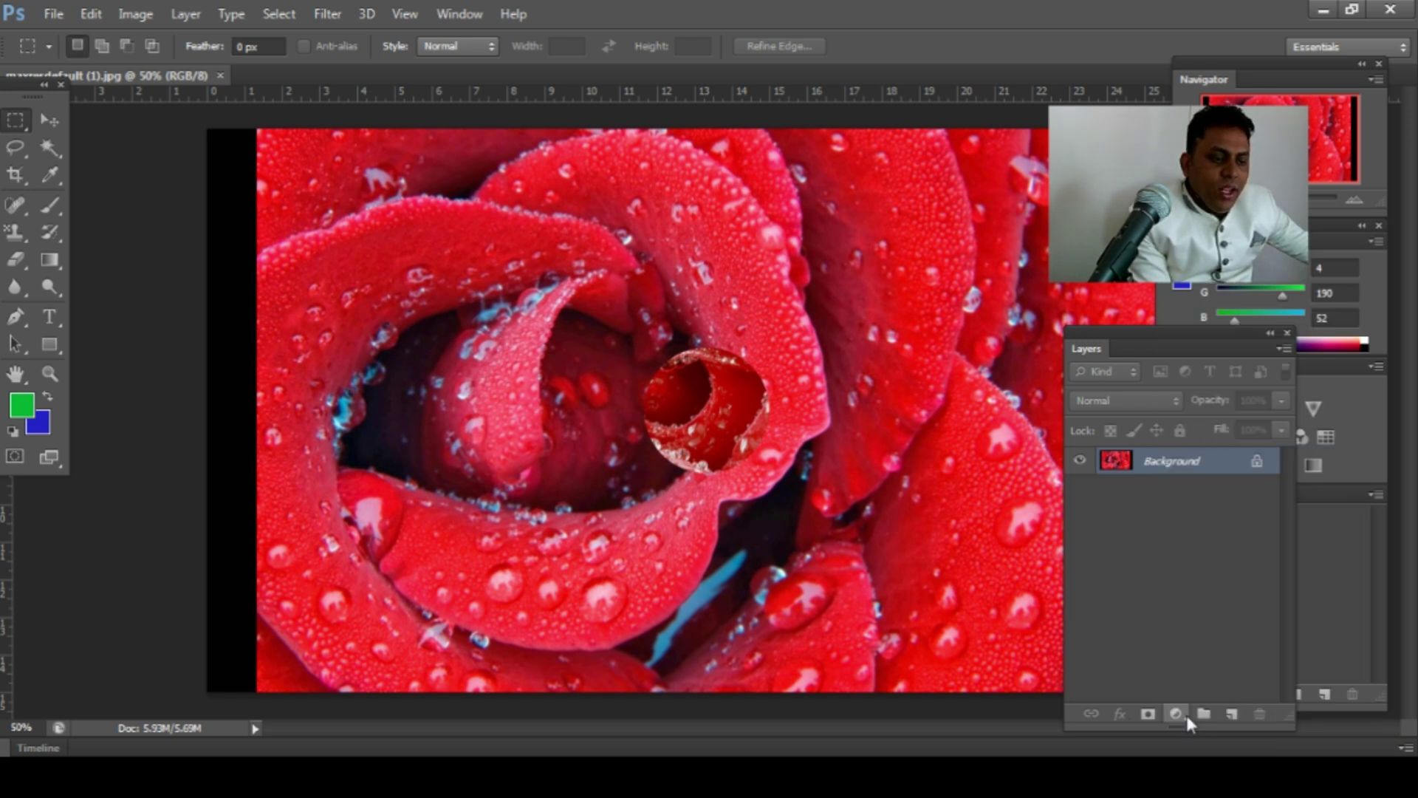
click(1186, 715)
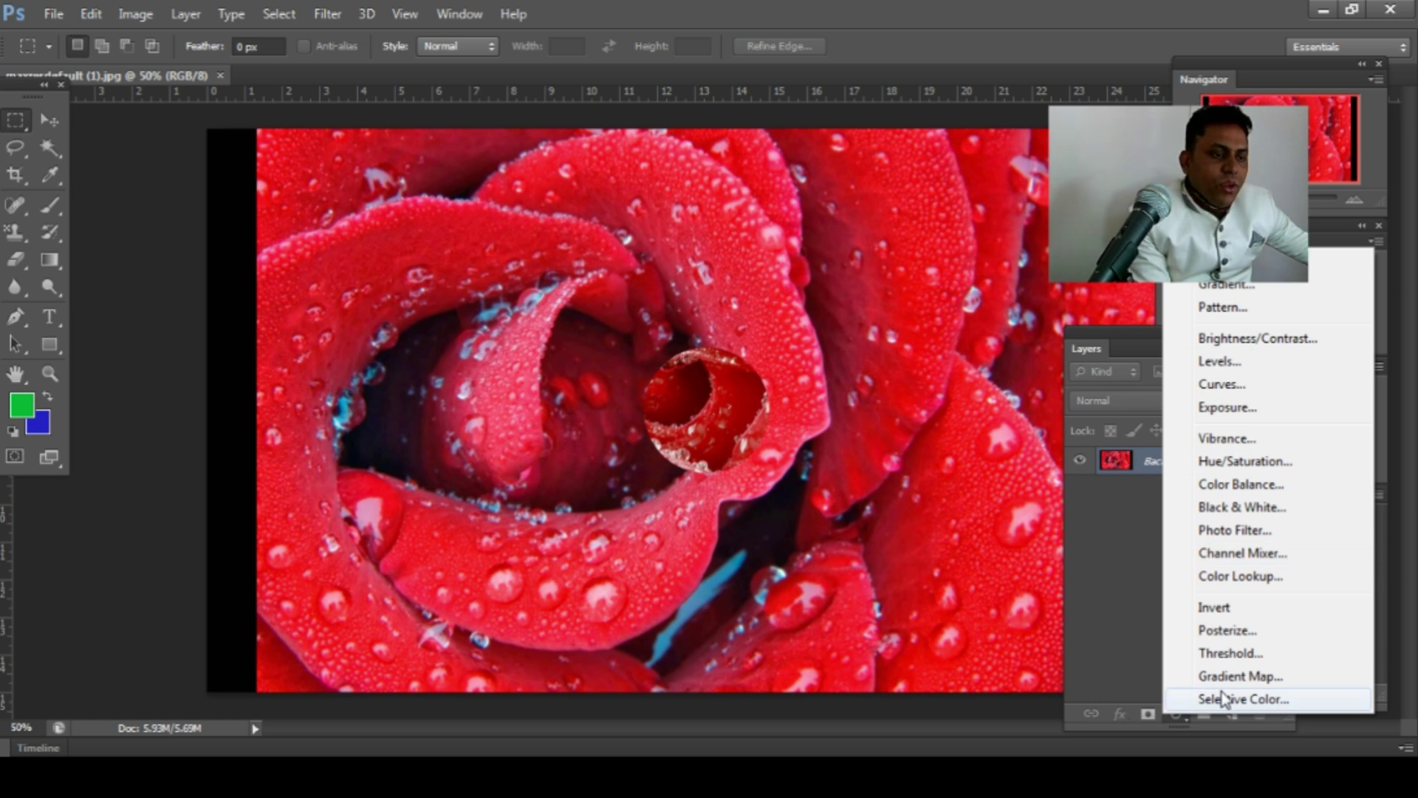
click(1165, 637)
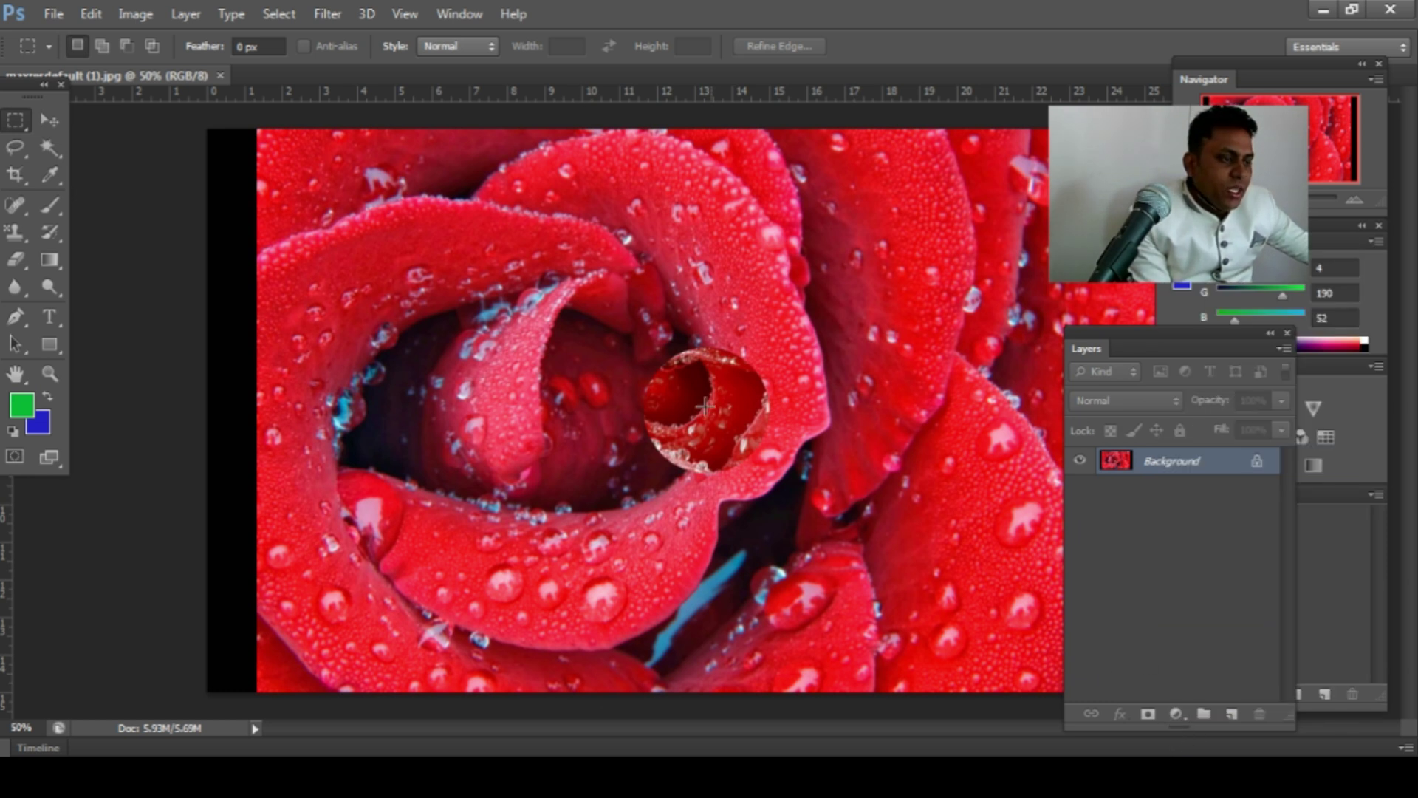
Try moving the locked Background with the Move tool, then add a green Solid Color fill layer
click(49, 119)
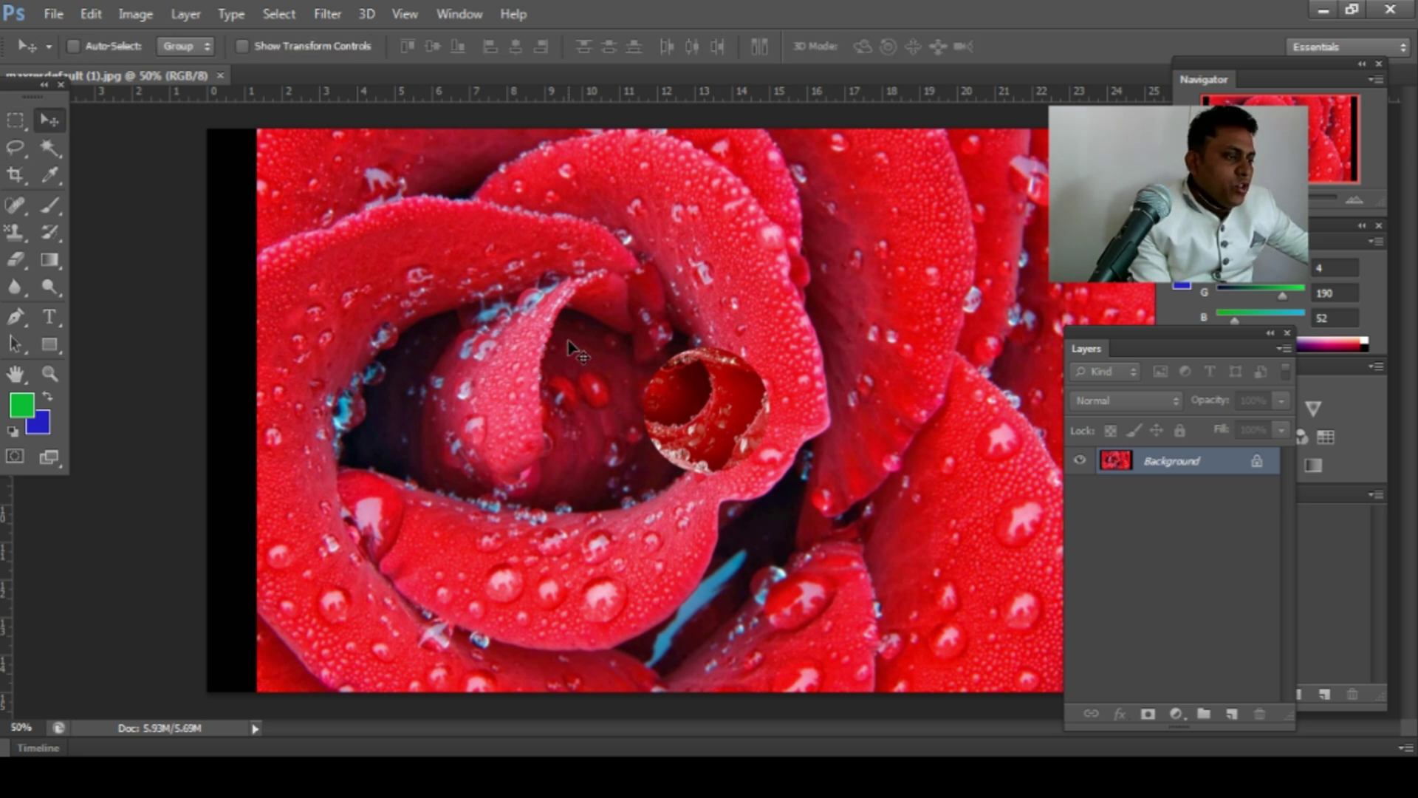
click(637, 387)
click(709, 305)
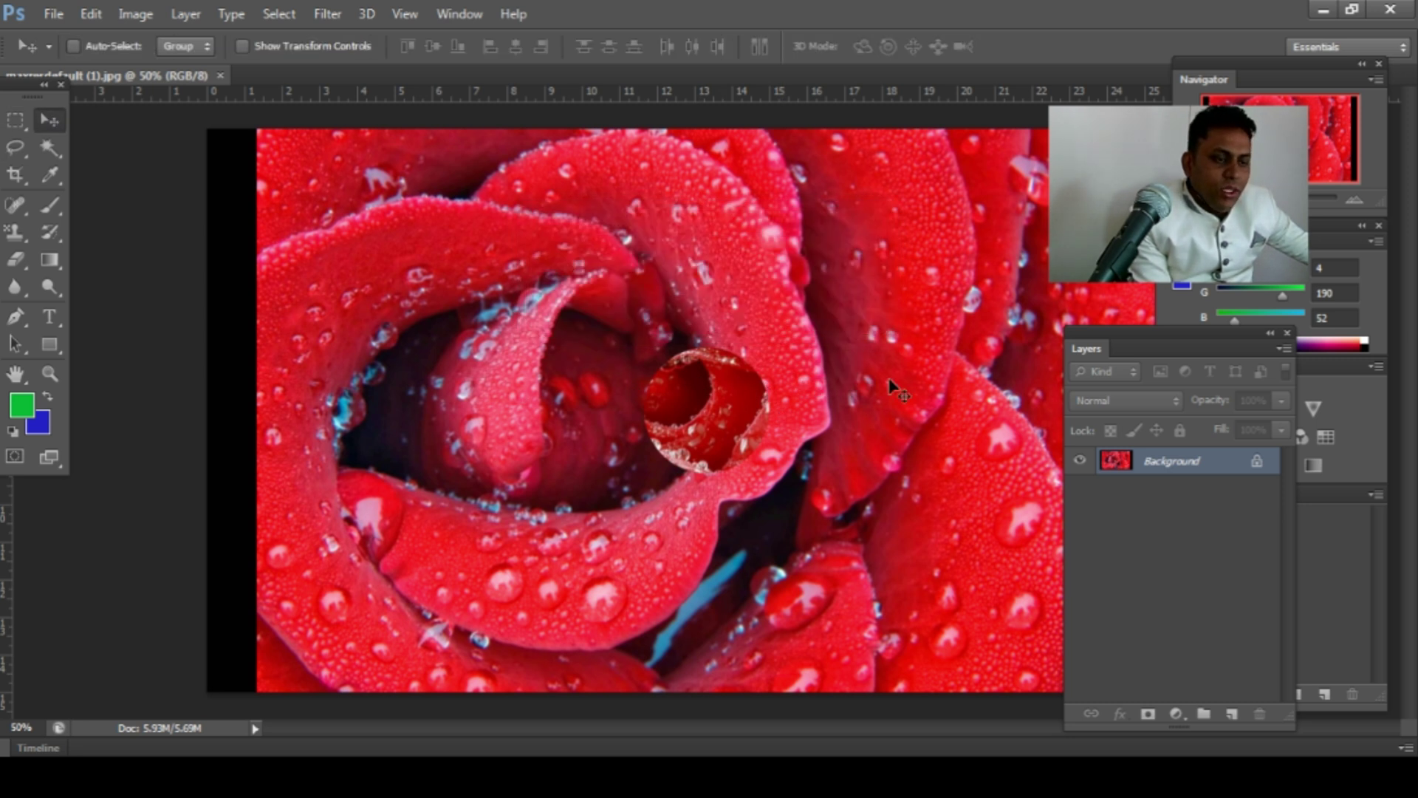
click(1184, 715)
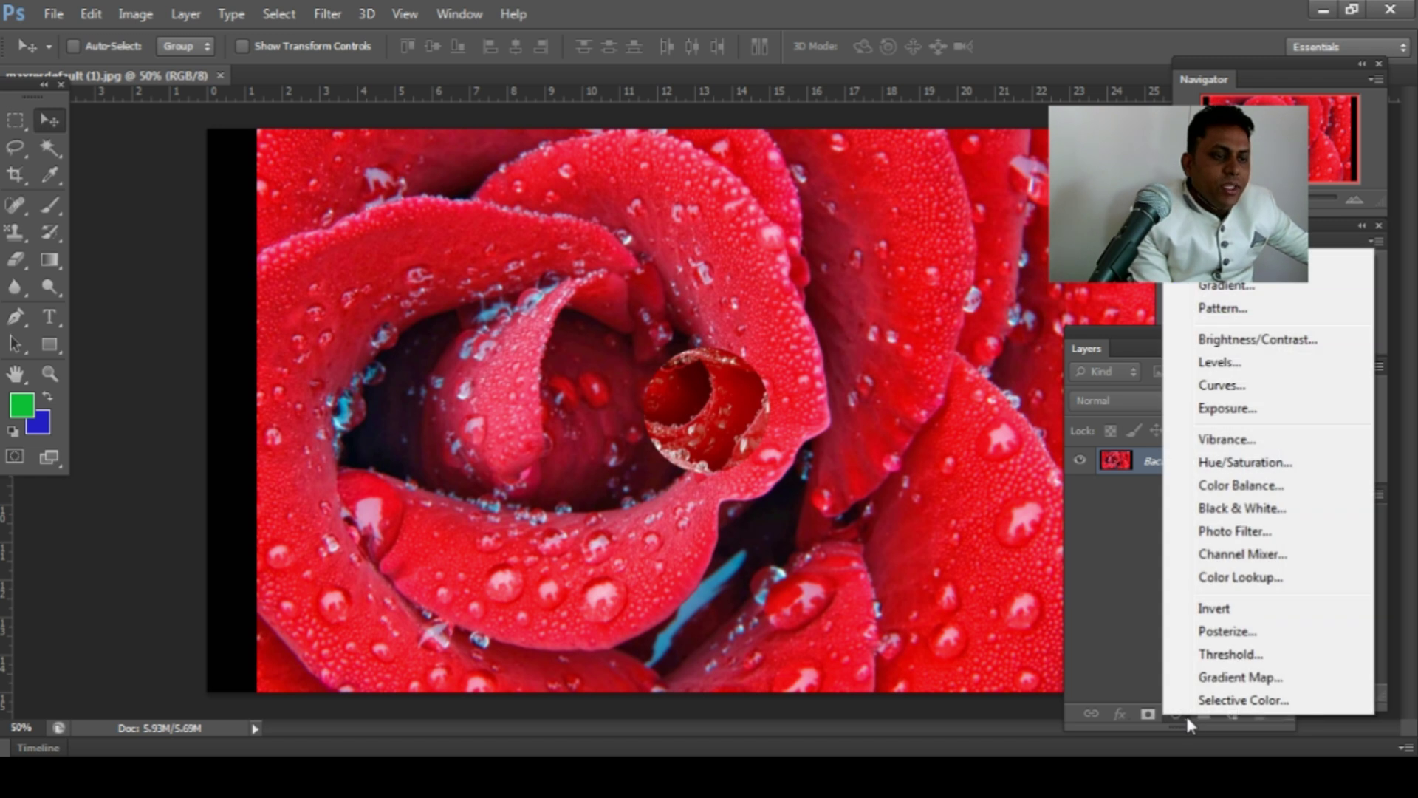
click(1226, 262)
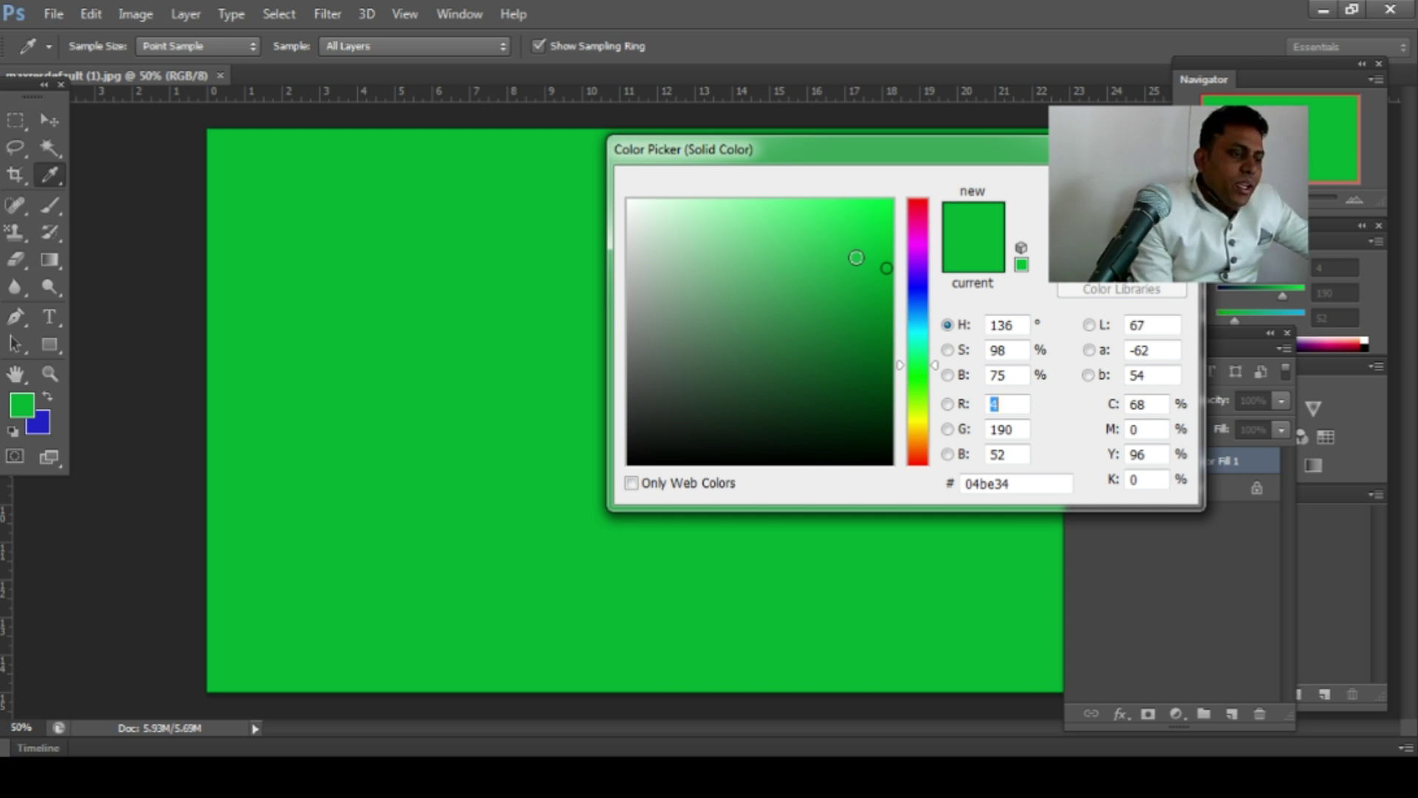
Try green, dark red and teal fill colours, then confirm purple 5512c3
drag(856, 257, 916, 205)
drag(873, 294, 873, 303)
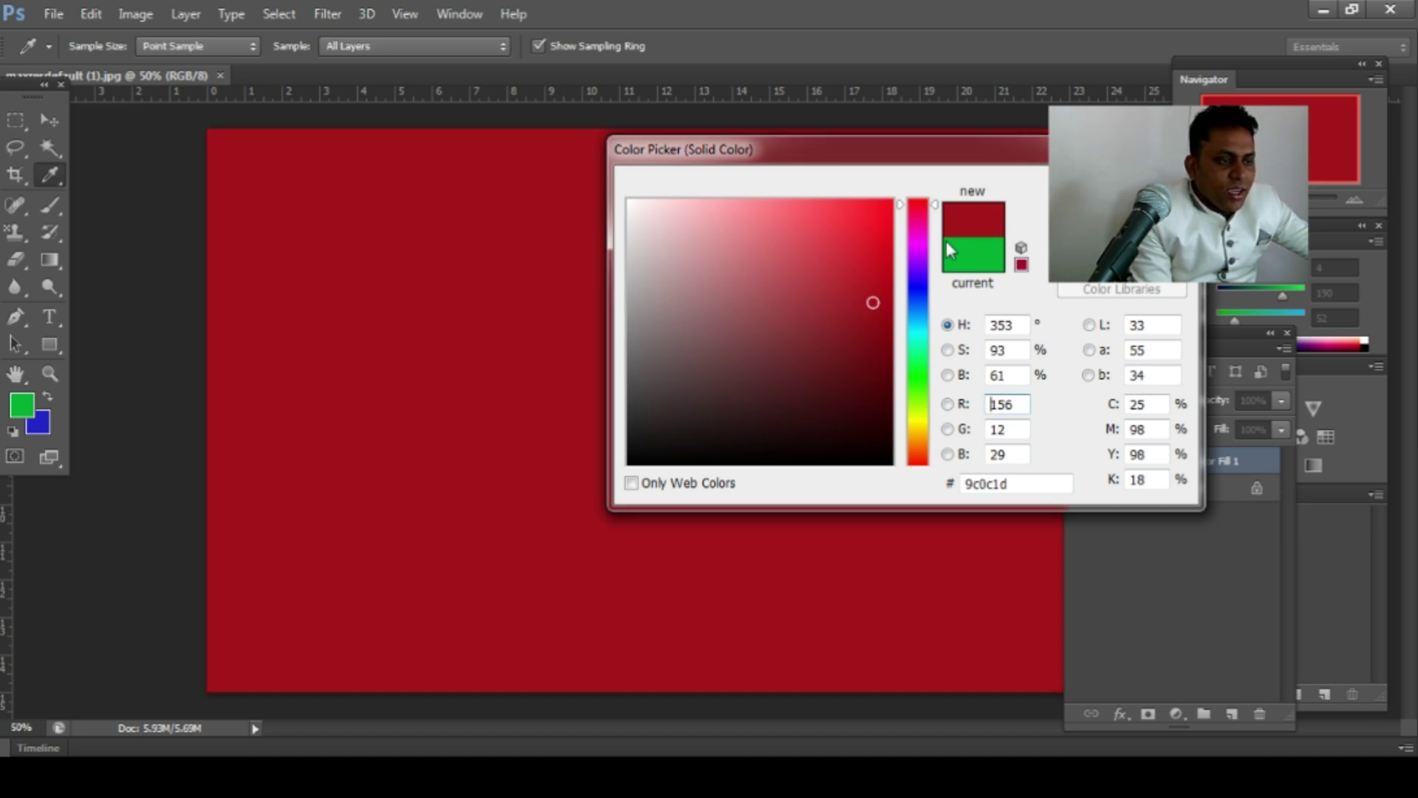
click(946, 244)
click(859, 284)
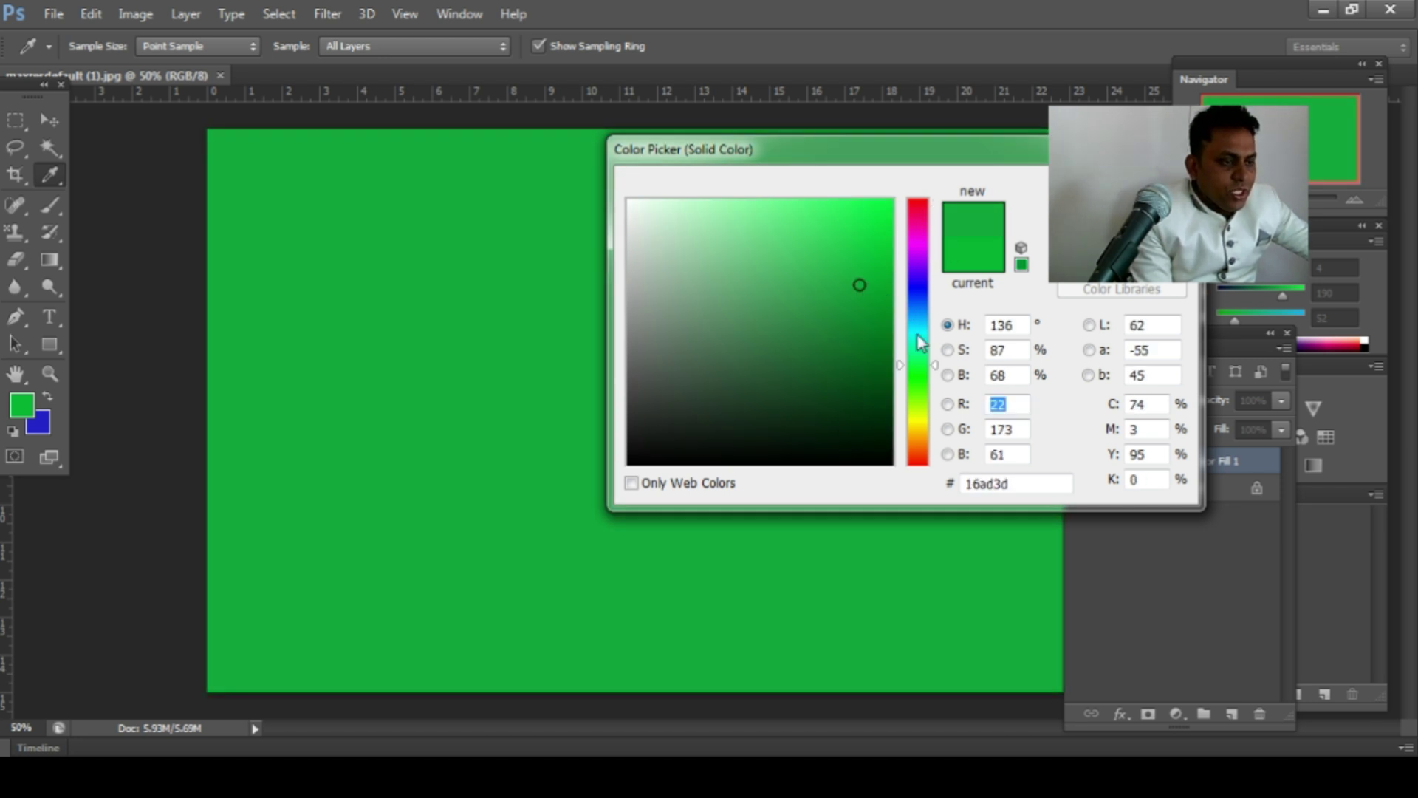
click(918, 335)
drag(859, 284, 869, 388)
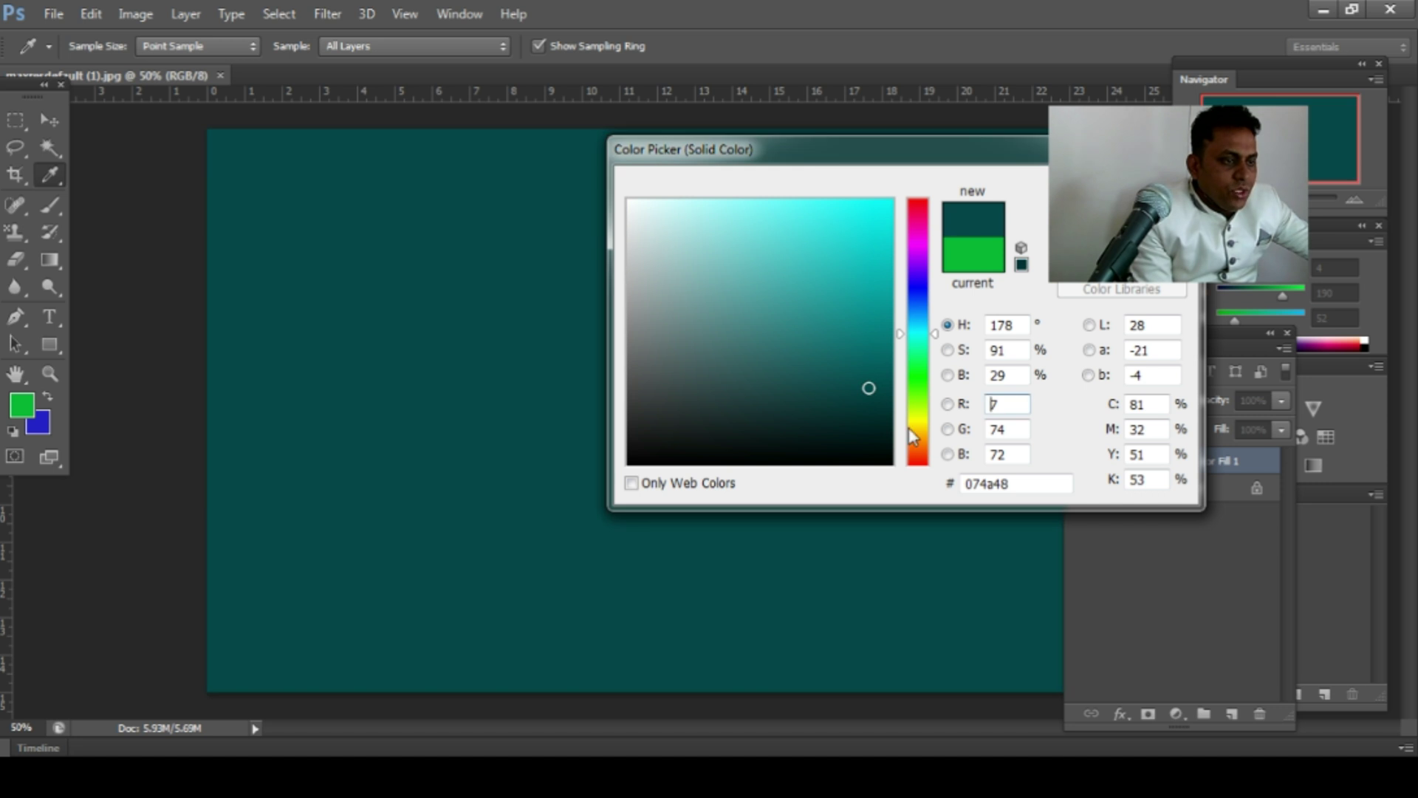
click(916, 271)
drag(858, 269, 868, 262)
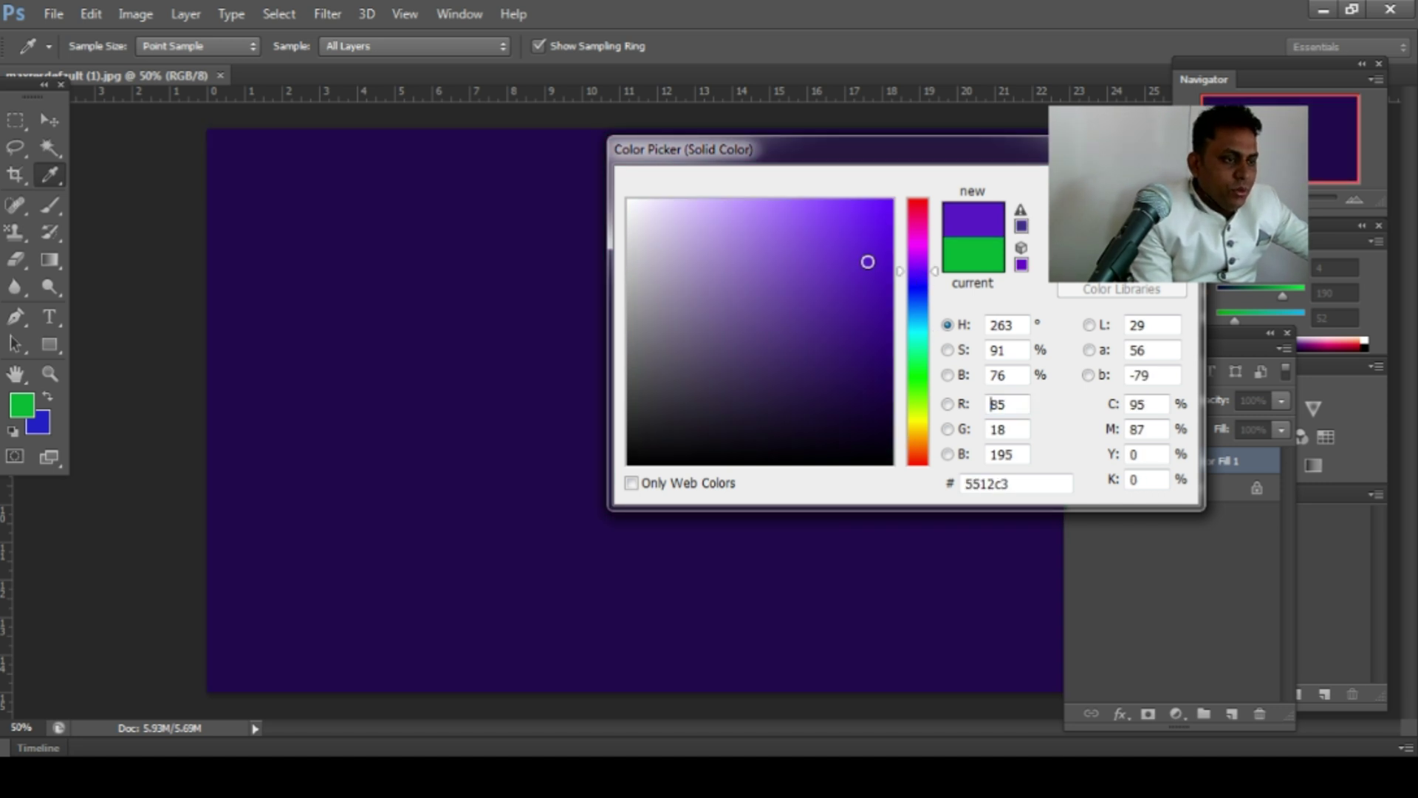
key(Return)
key(v)
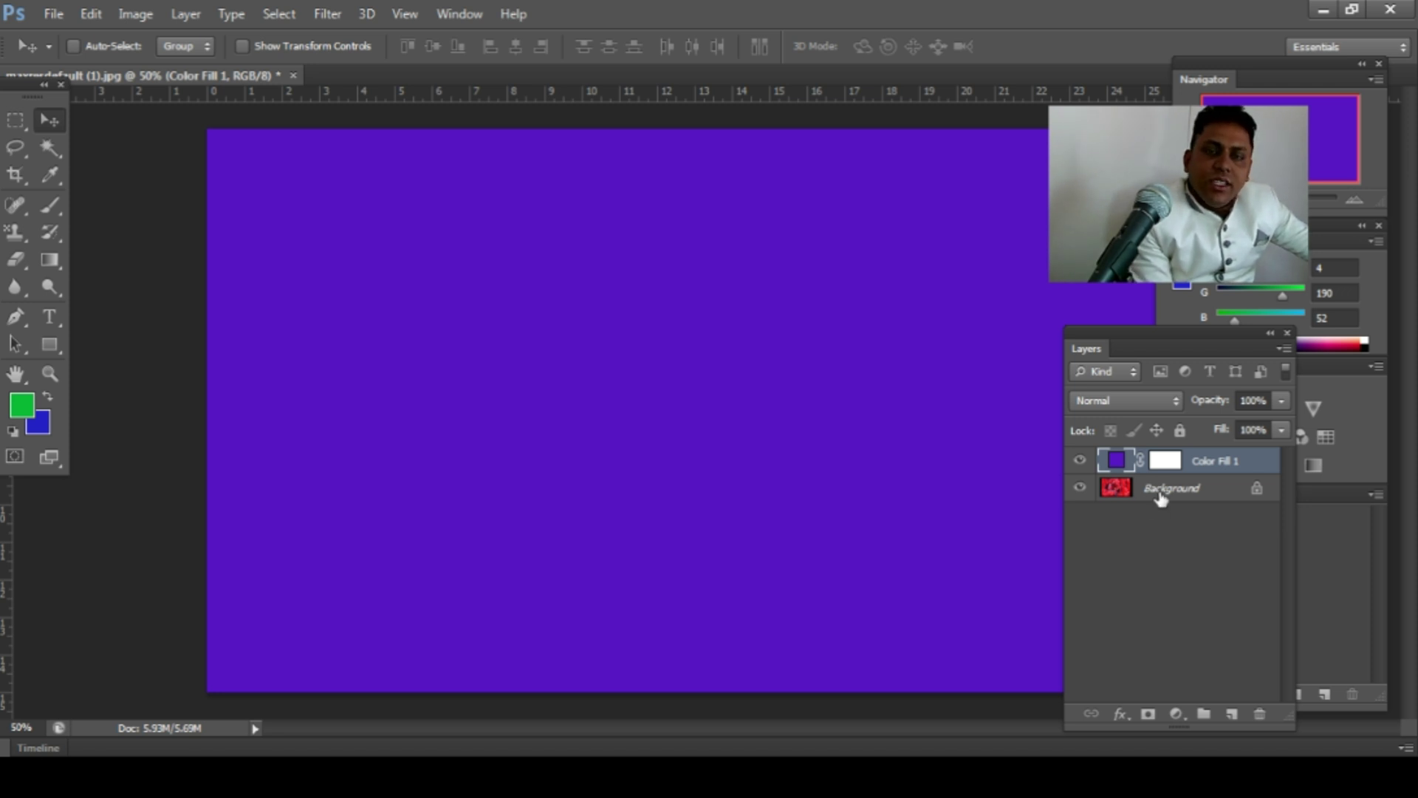
Experiment with Color Fill 1's Opacity and Fill, ending near 68% opacity and 57% fill
click(1283, 398)
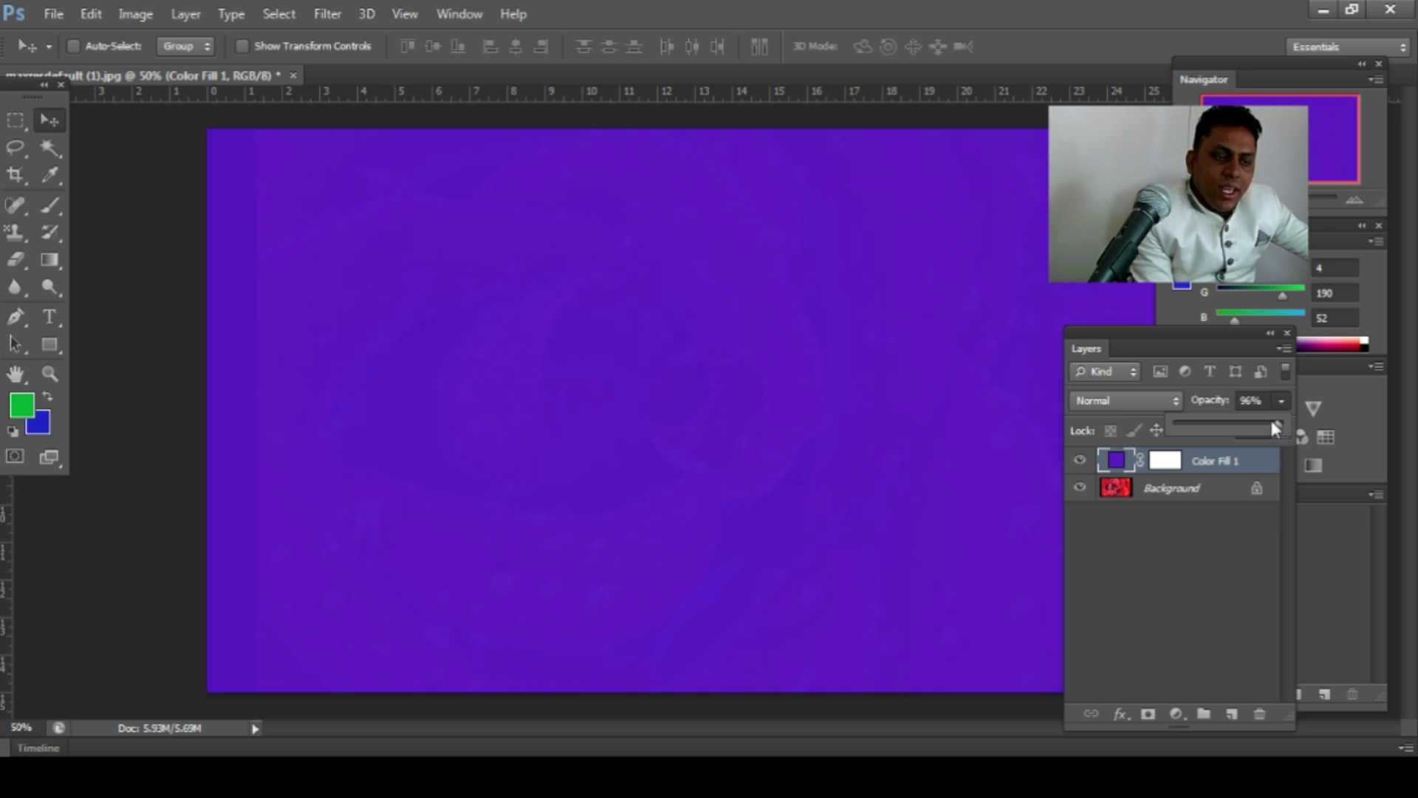
drag(1272, 421, 1245, 422)
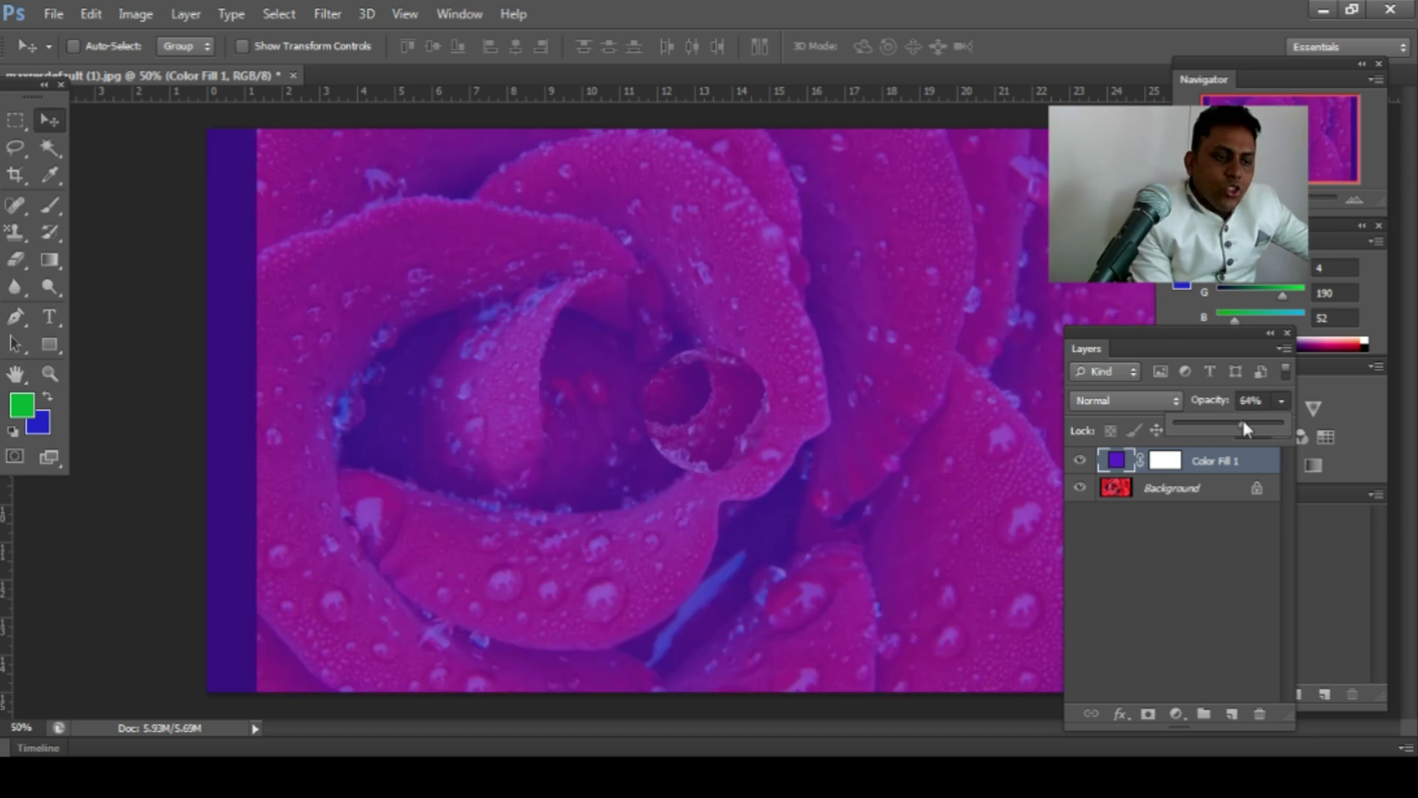
drag(1239, 423, 1270, 428)
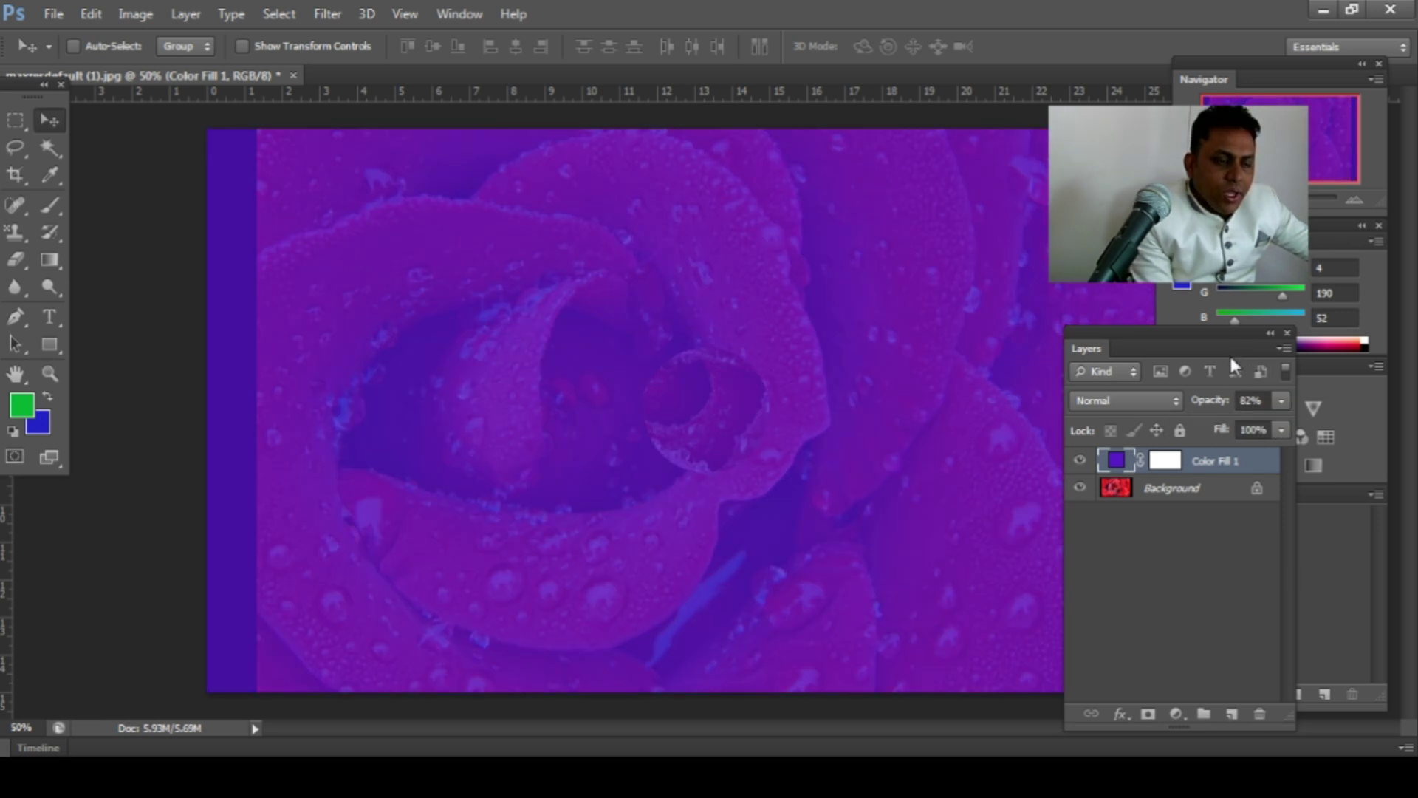
click(1282, 429)
drag(1271, 451, 1236, 456)
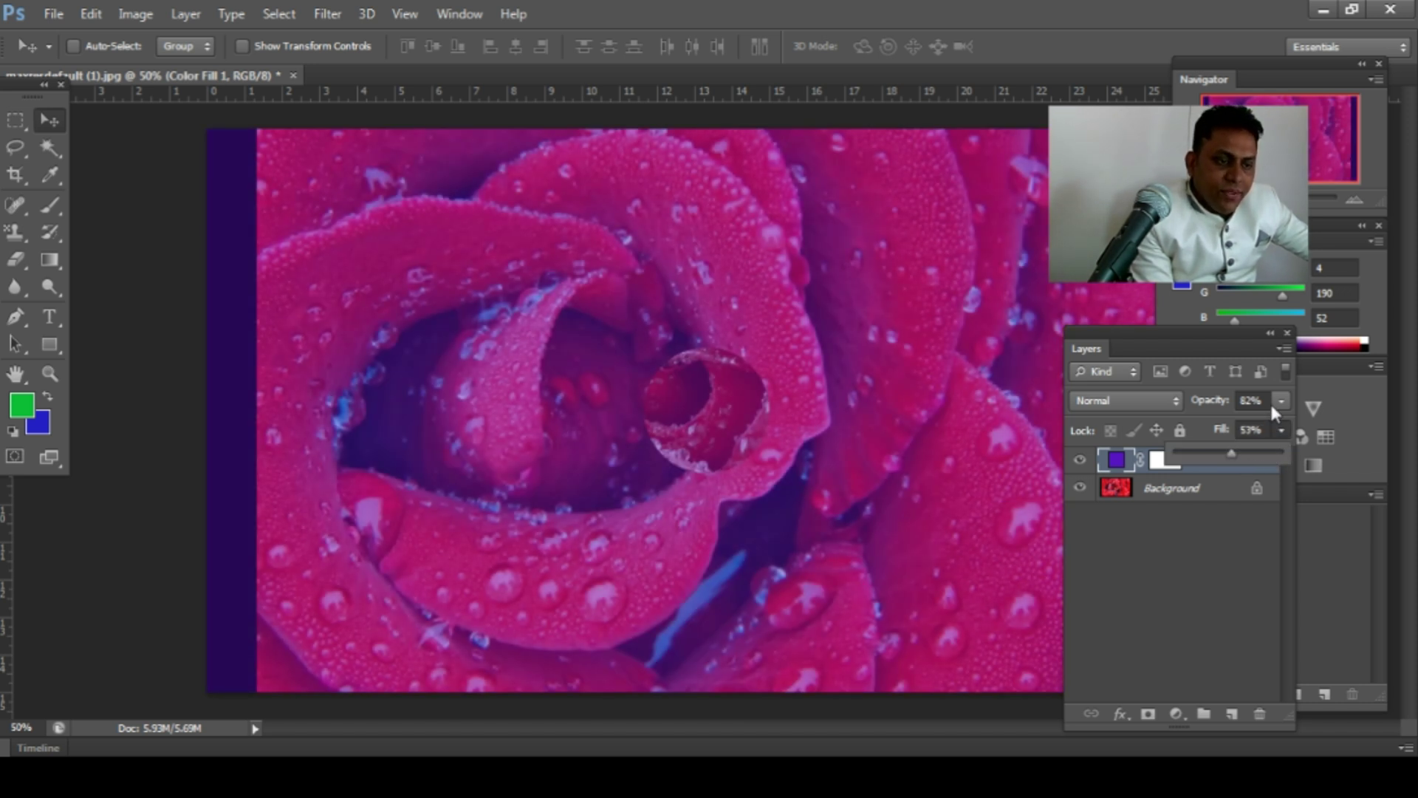
click(1281, 400)
click(1248, 423)
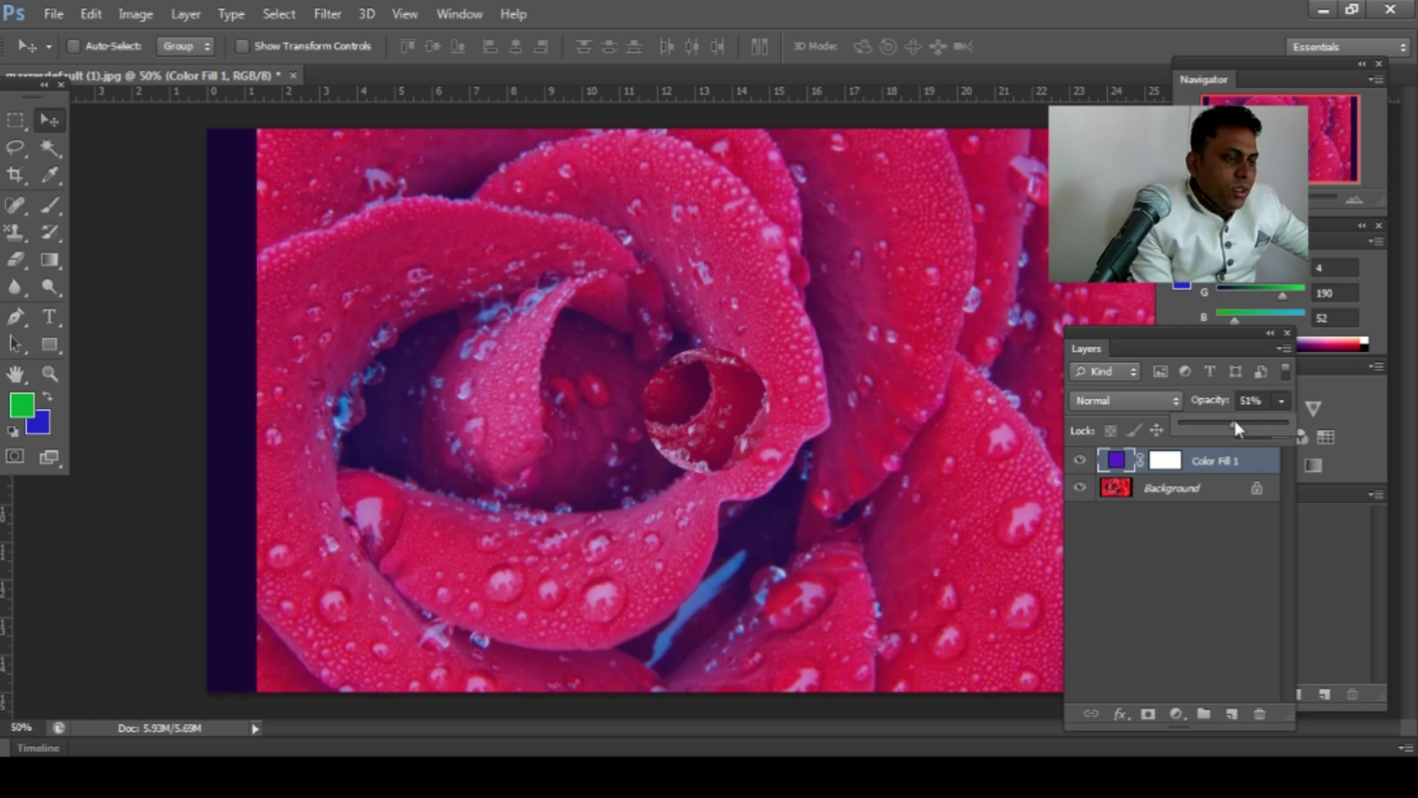
drag(1247, 426, 1252, 424)
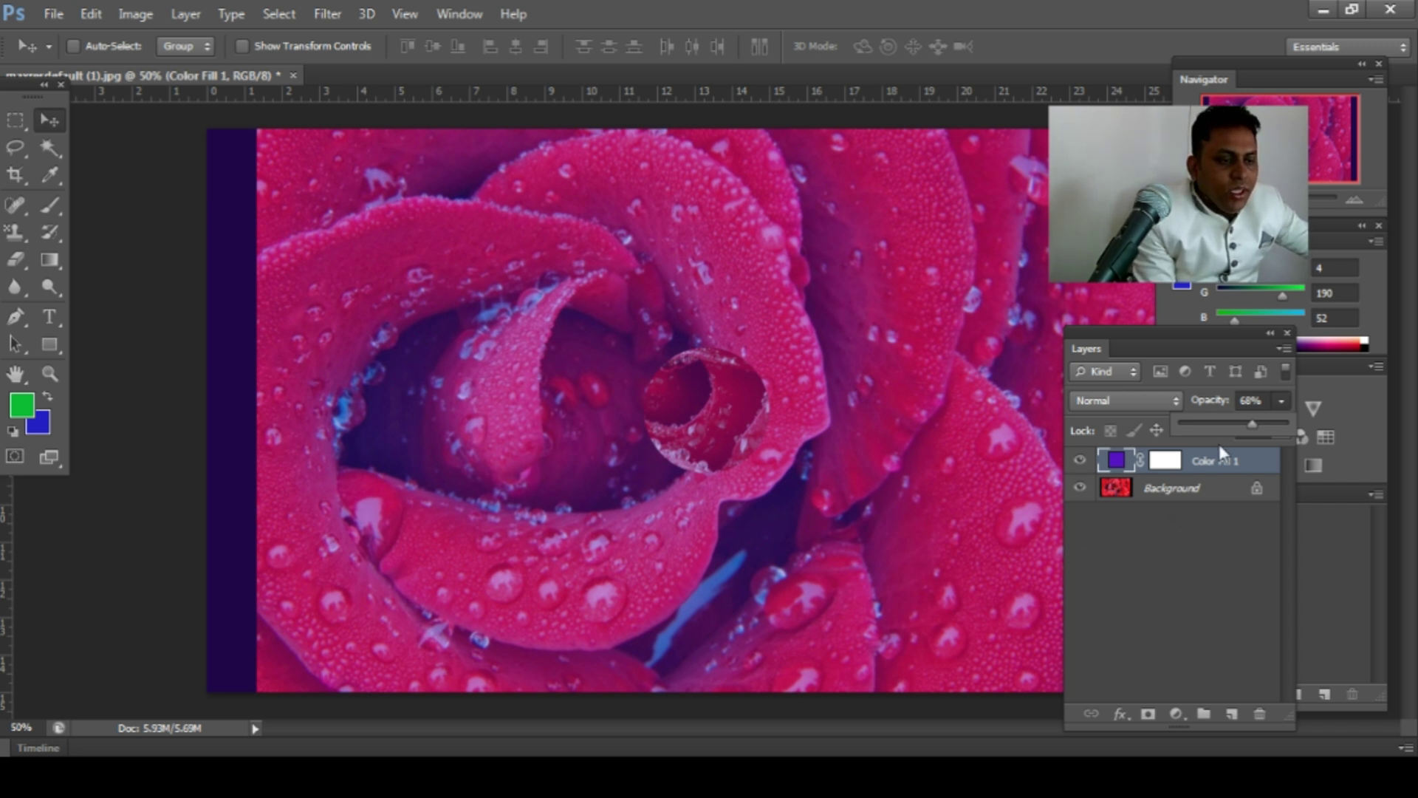
click(1204, 525)
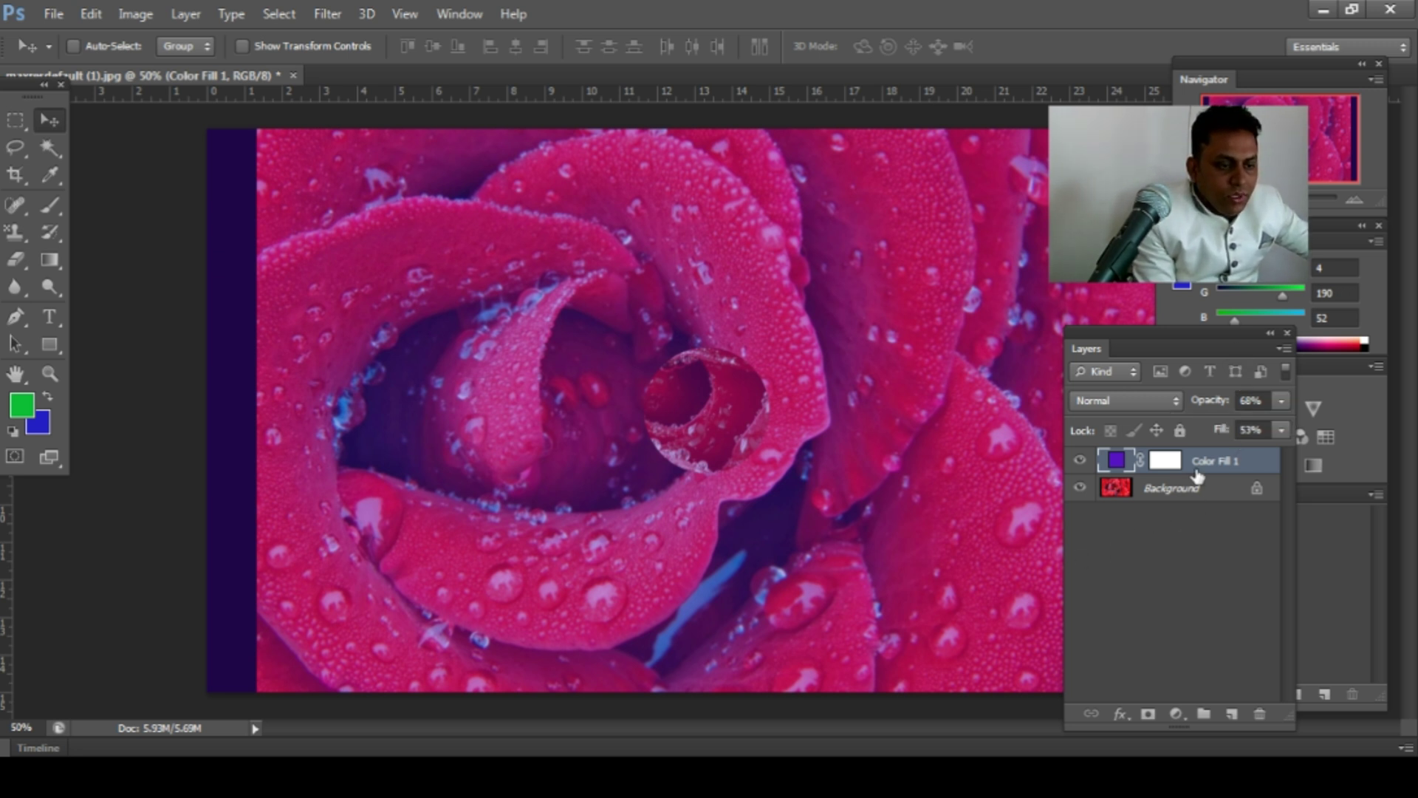
Delete the Color Fill 1 layer with the trash icon and confirm Yes
click(1257, 715)
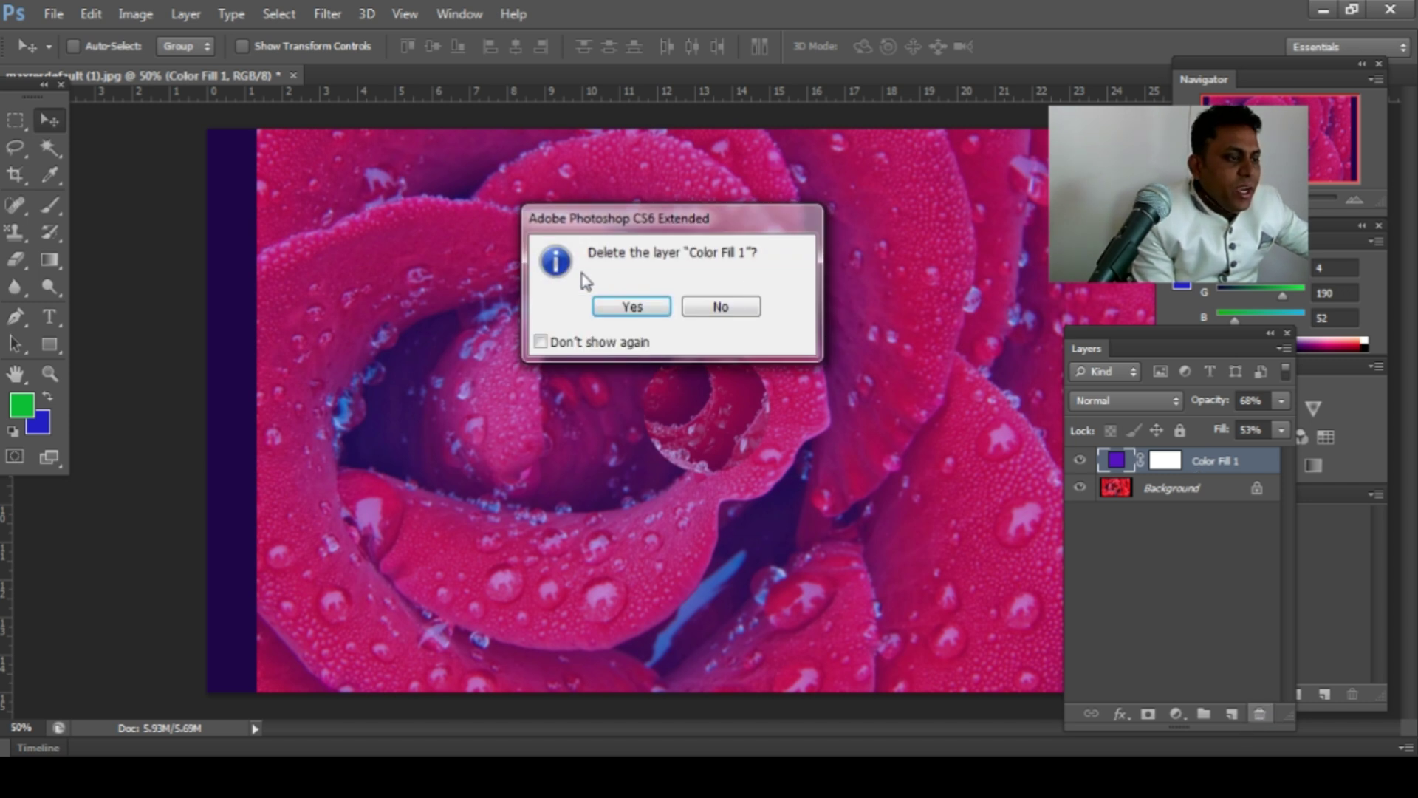
click(637, 314)
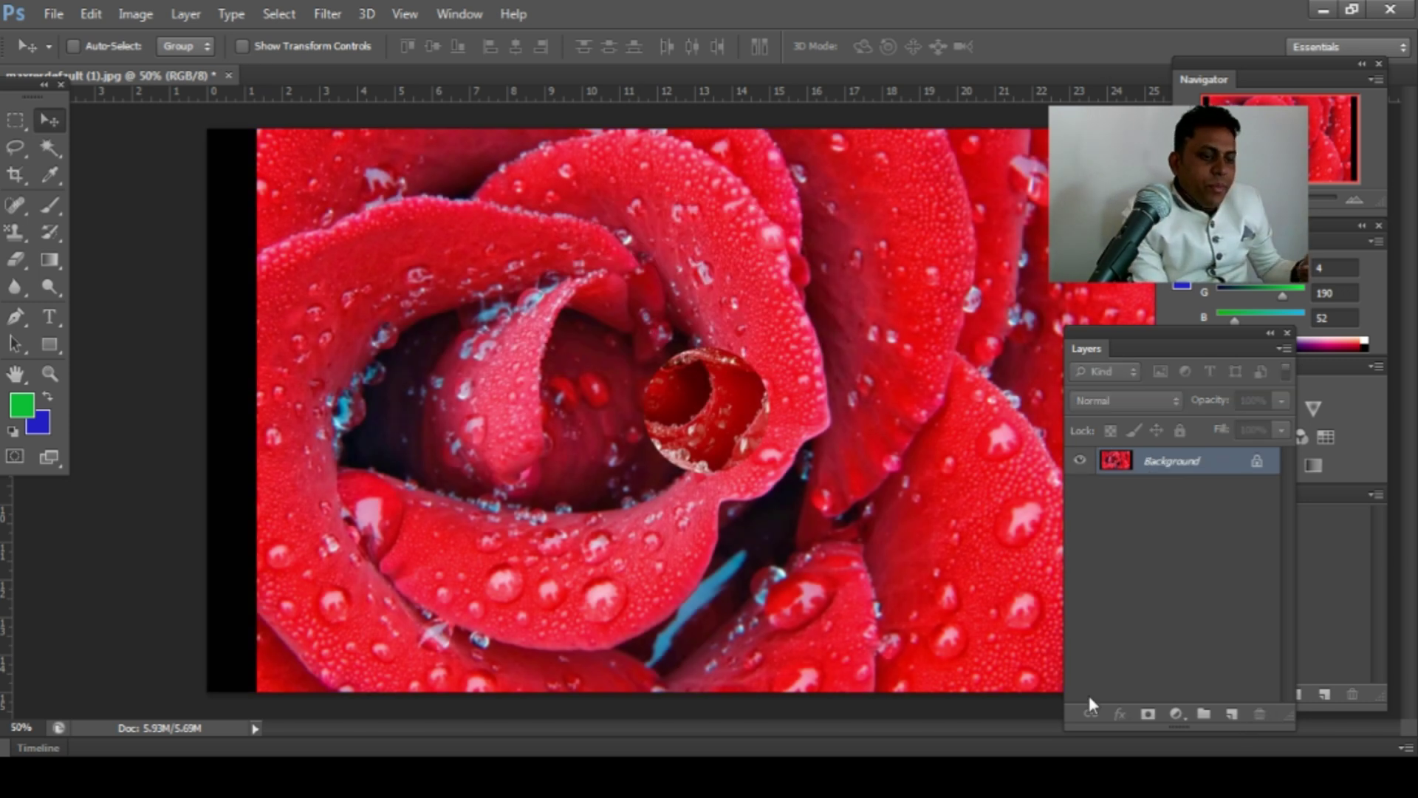
click(1176, 714)
click(1176, 714)
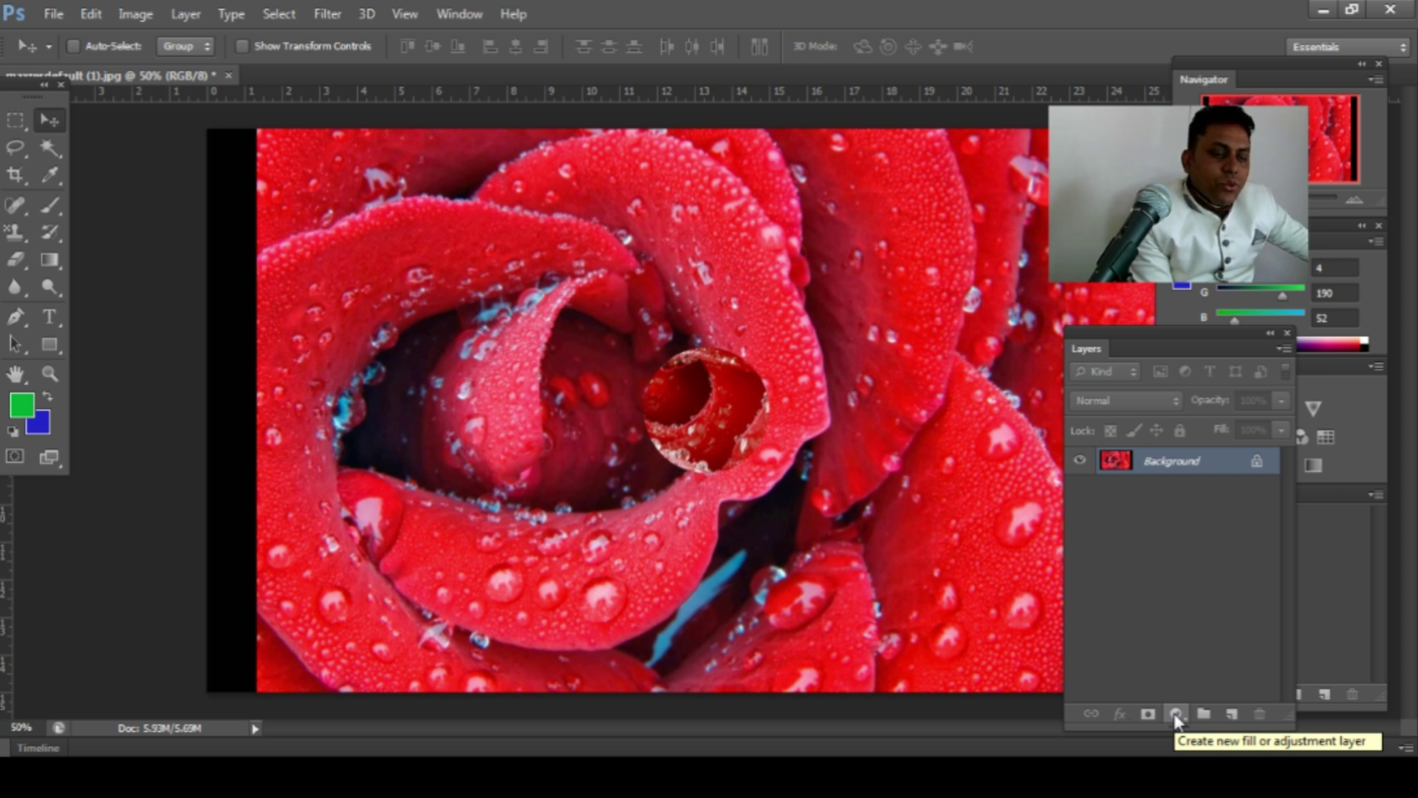
Add a Gradient Fill layer and preview the orange-yellow, green stripes, rainbow and spectrum presets
click(1176, 714)
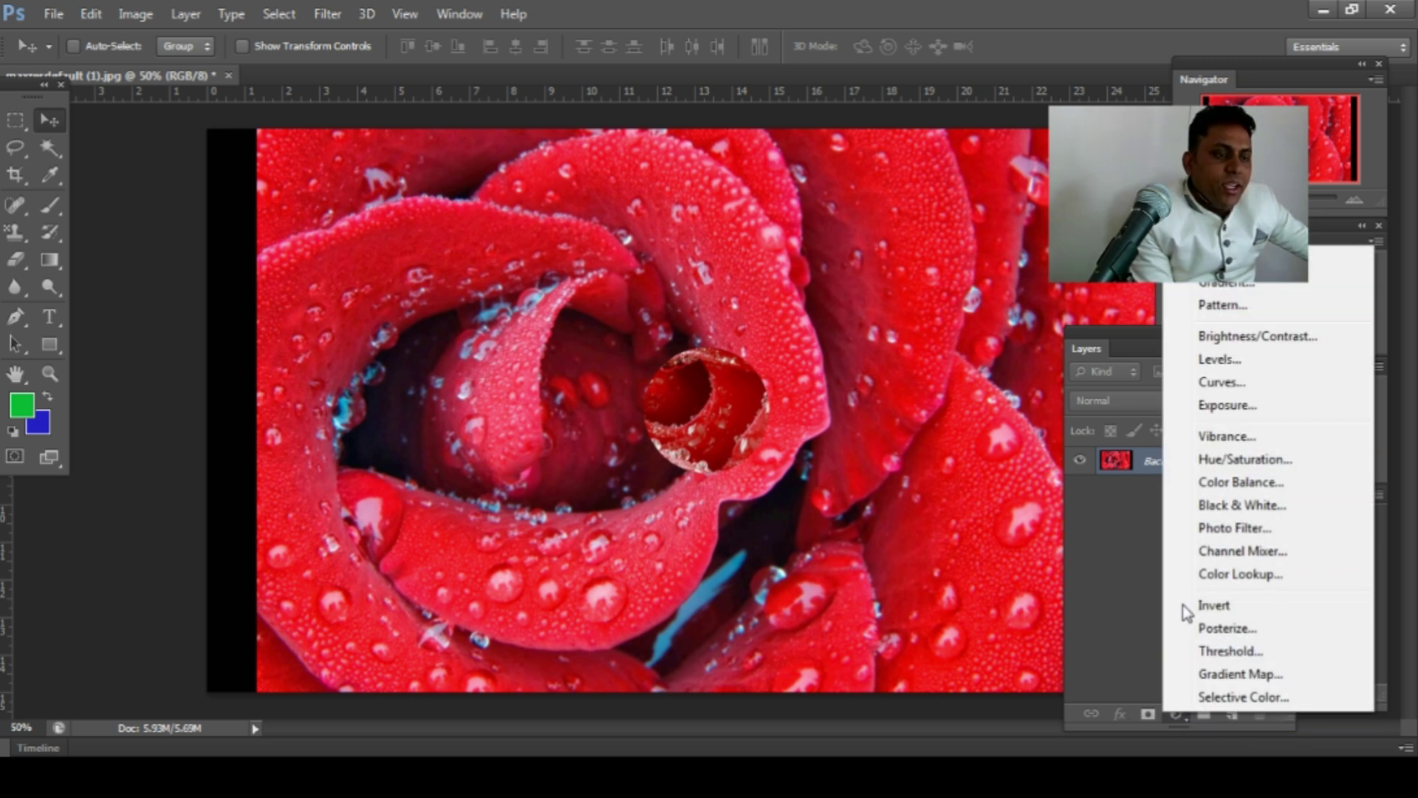
click(1232, 286)
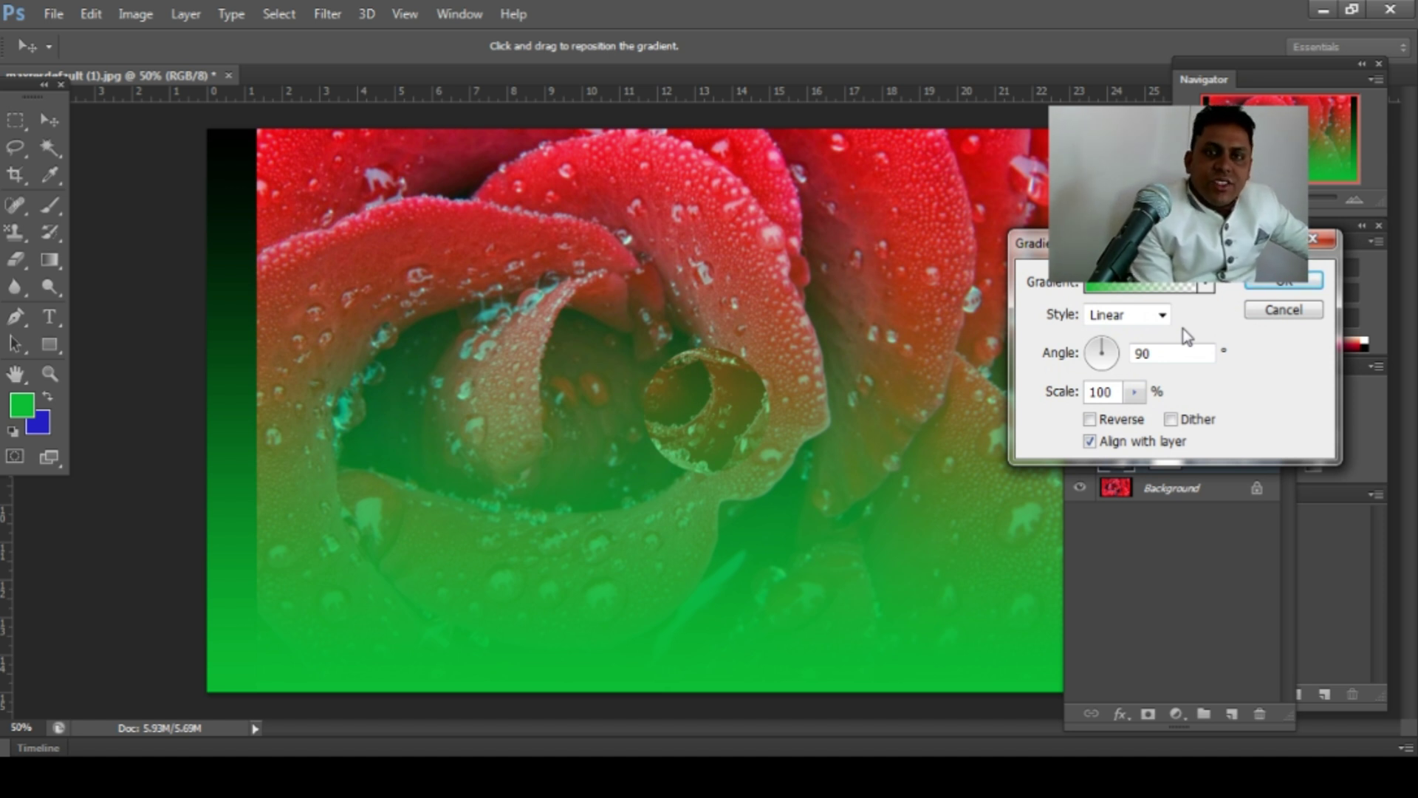
click(1206, 287)
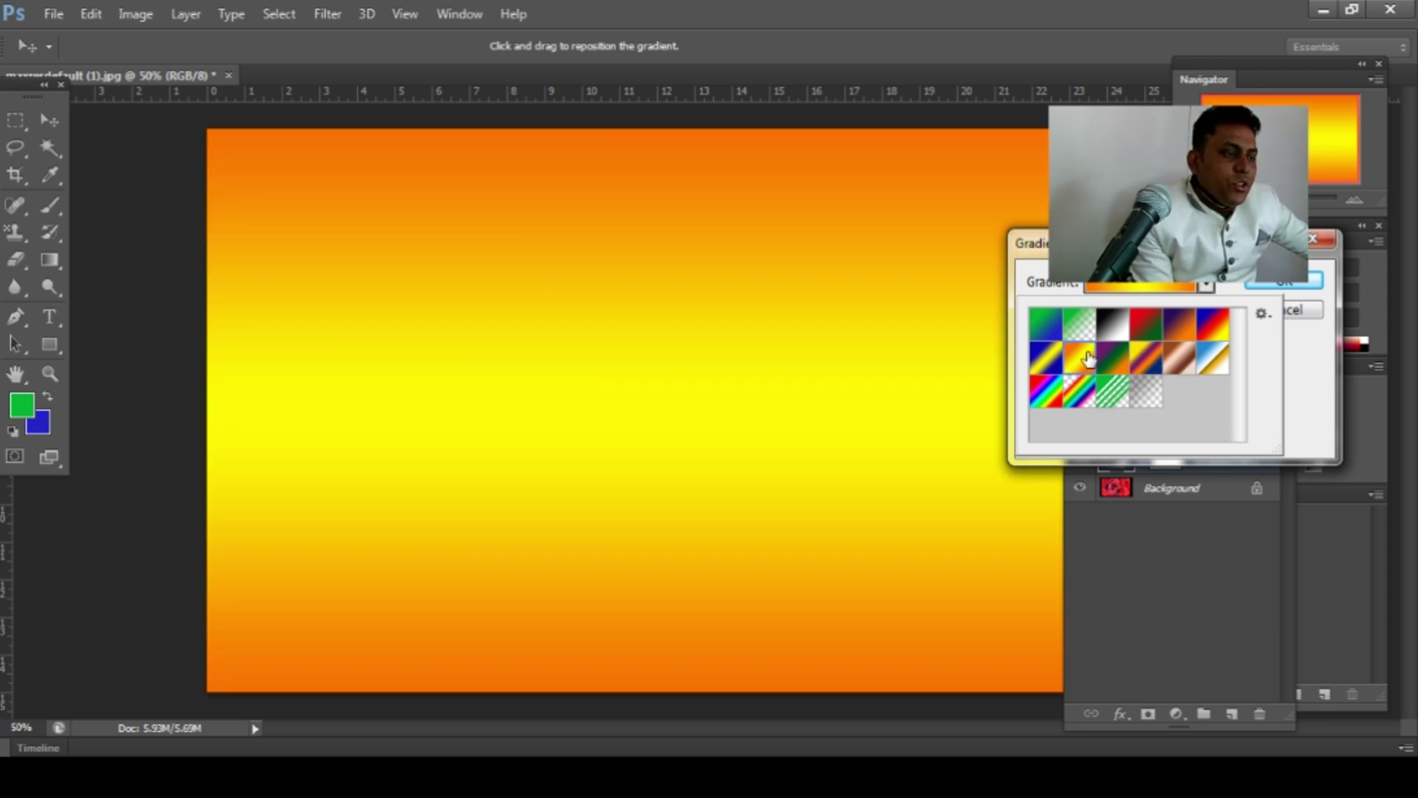
click(1079, 359)
click(1110, 386)
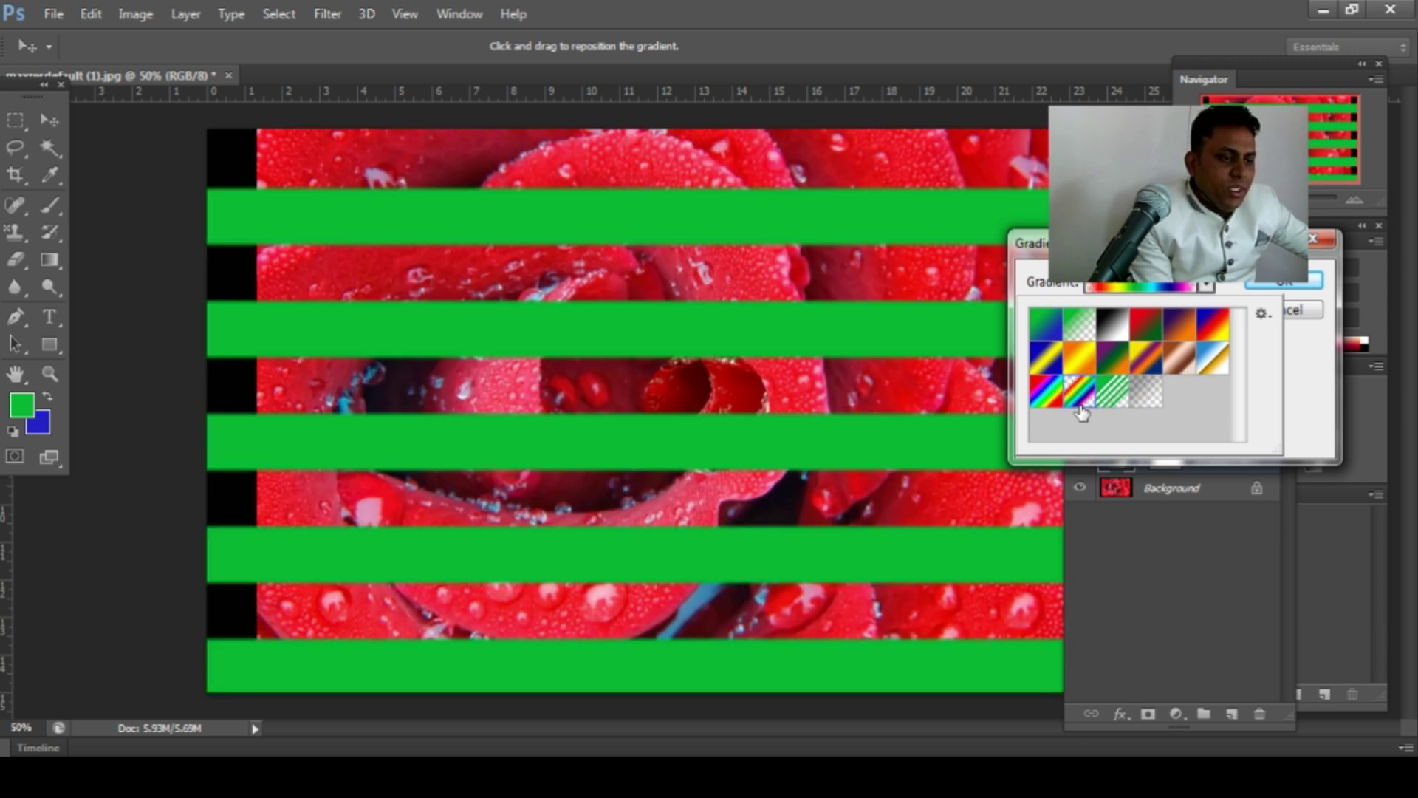
click(1079, 391)
click(1046, 391)
Preview a few more presets, then apply the green-to-transparent gradient fill
click(1044, 357)
click(1046, 325)
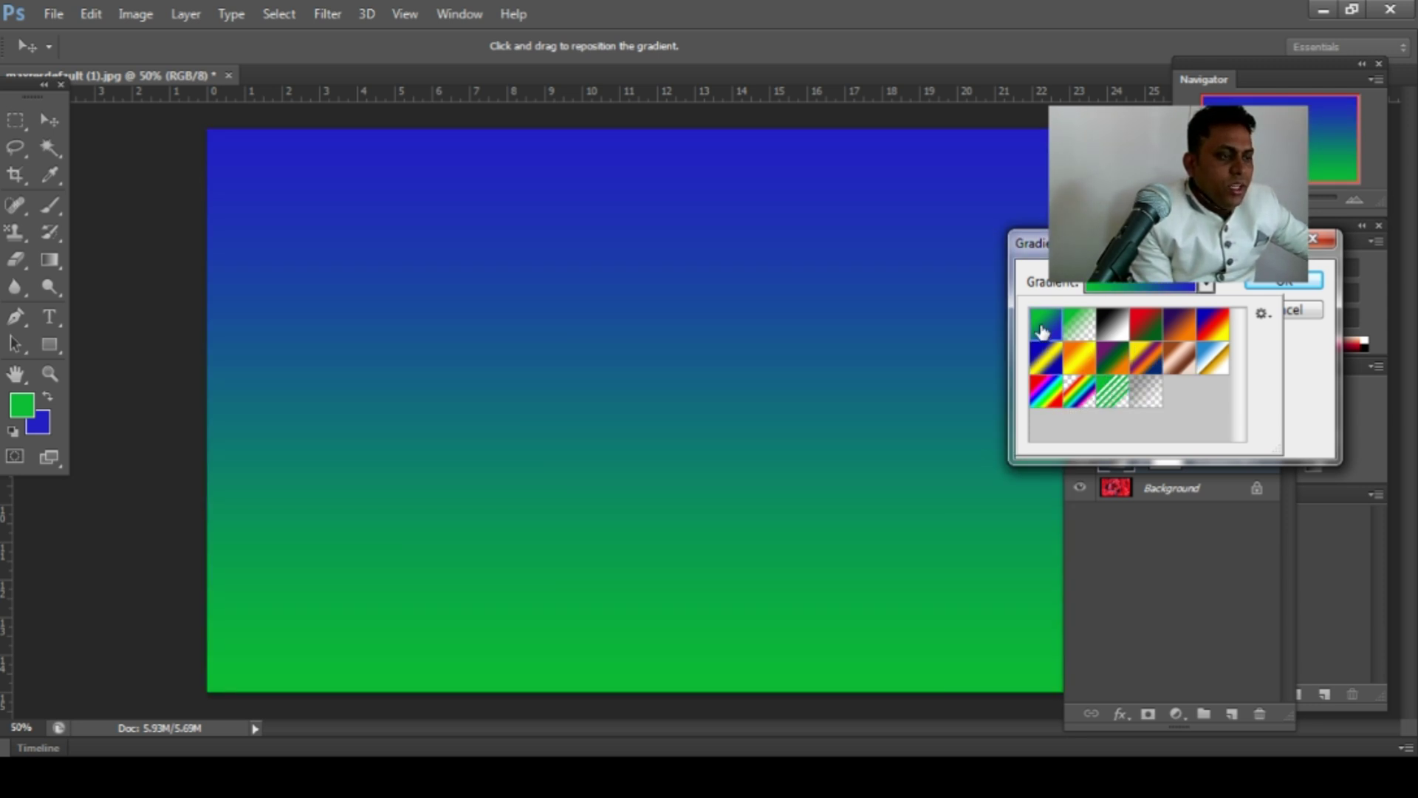
click(1185, 336)
click(1213, 329)
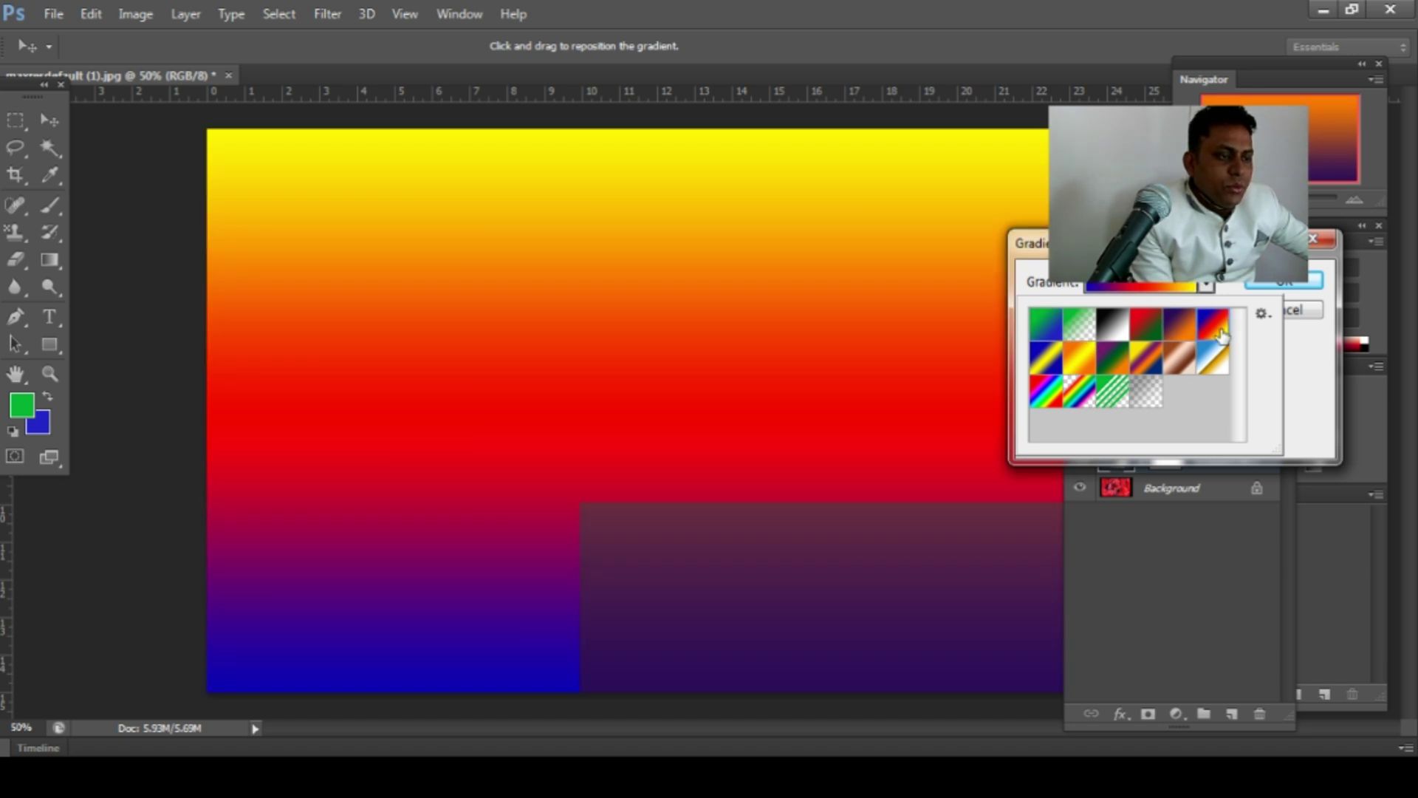
click(1079, 362)
click(1077, 325)
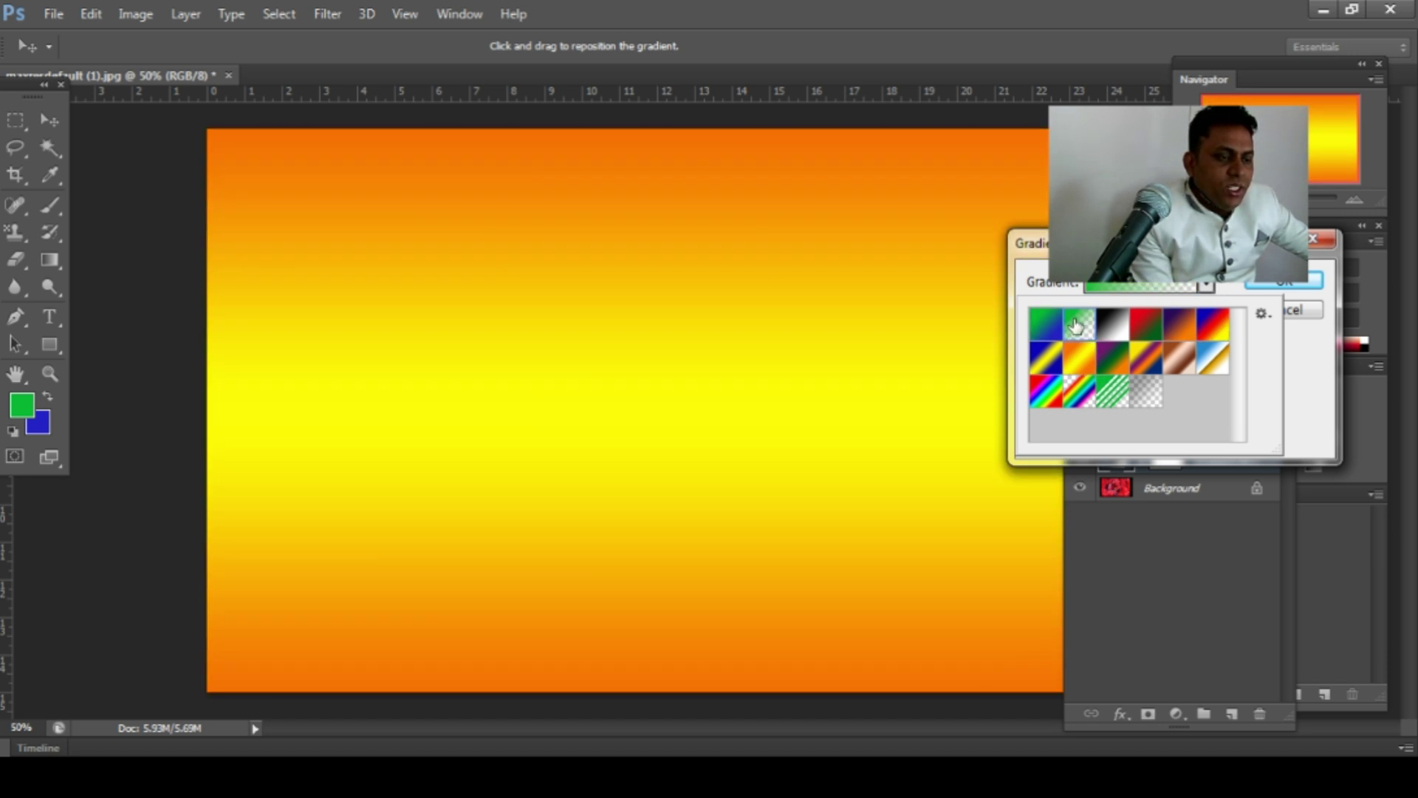
click(1279, 282)
click(1279, 282)
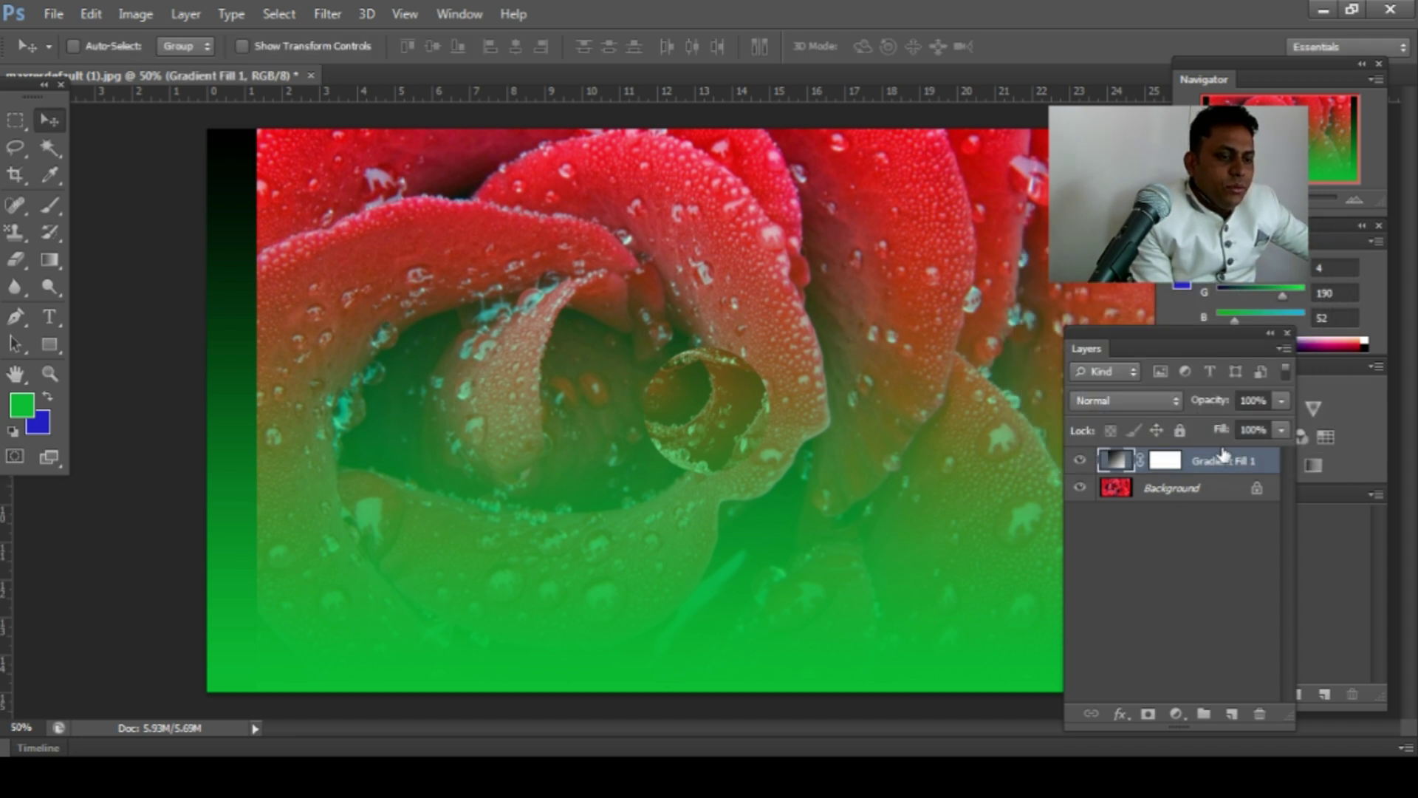
Remove the Gradient Fill 1 layer with Ctrl+Z
click(1176, 713)
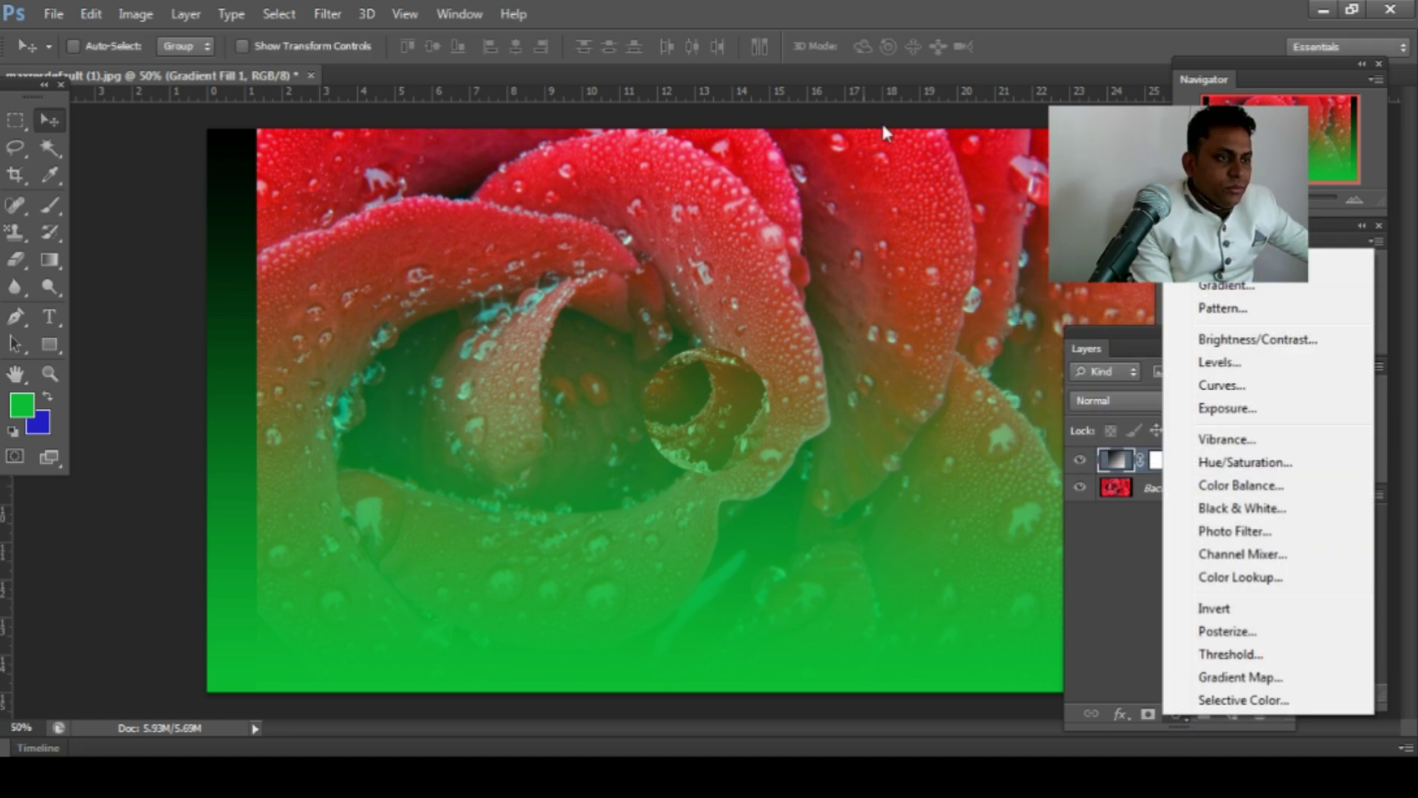
click(962, 9)
key(ctrl+z)
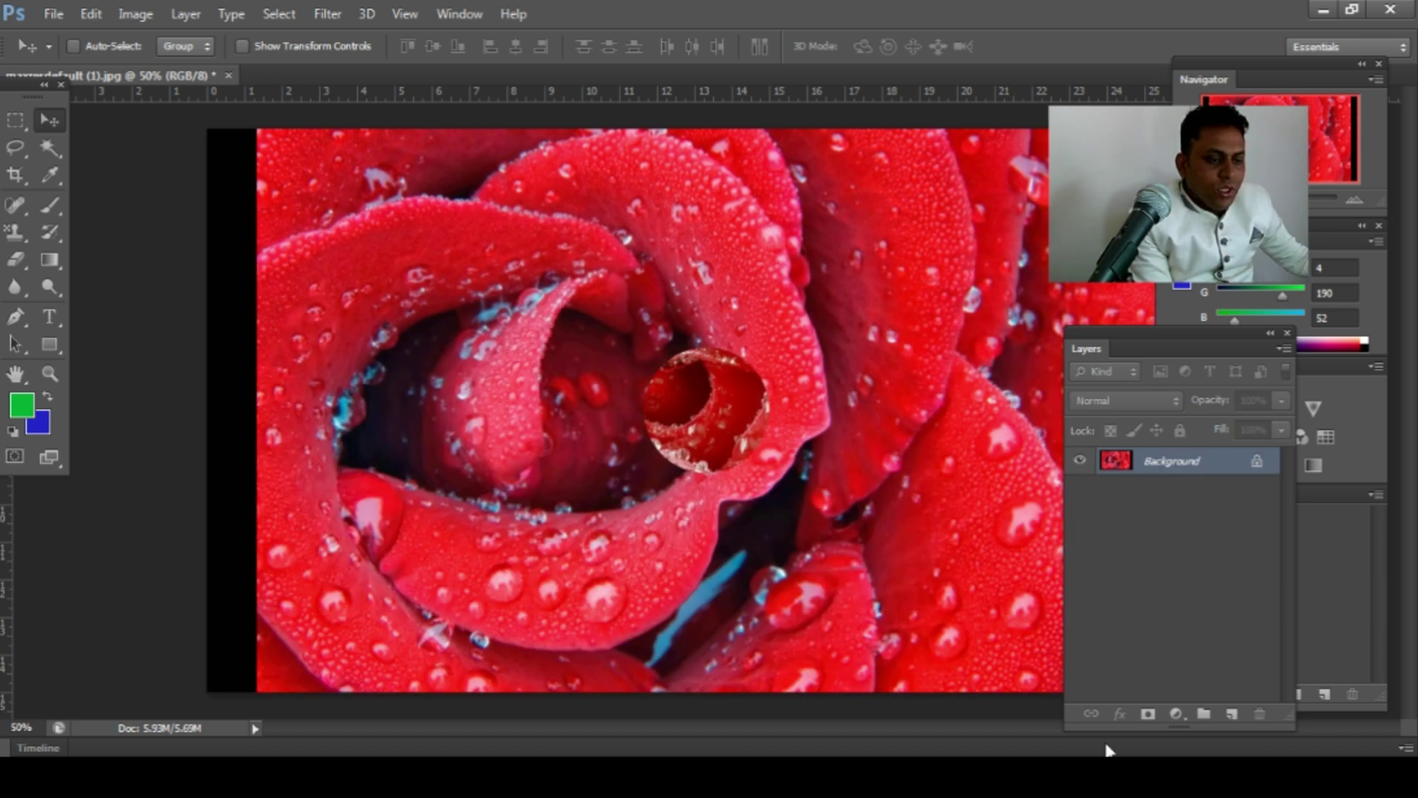
Start a gradient fill and cancel it, then begin a fresh gradient fill layer
click(1176, 713)
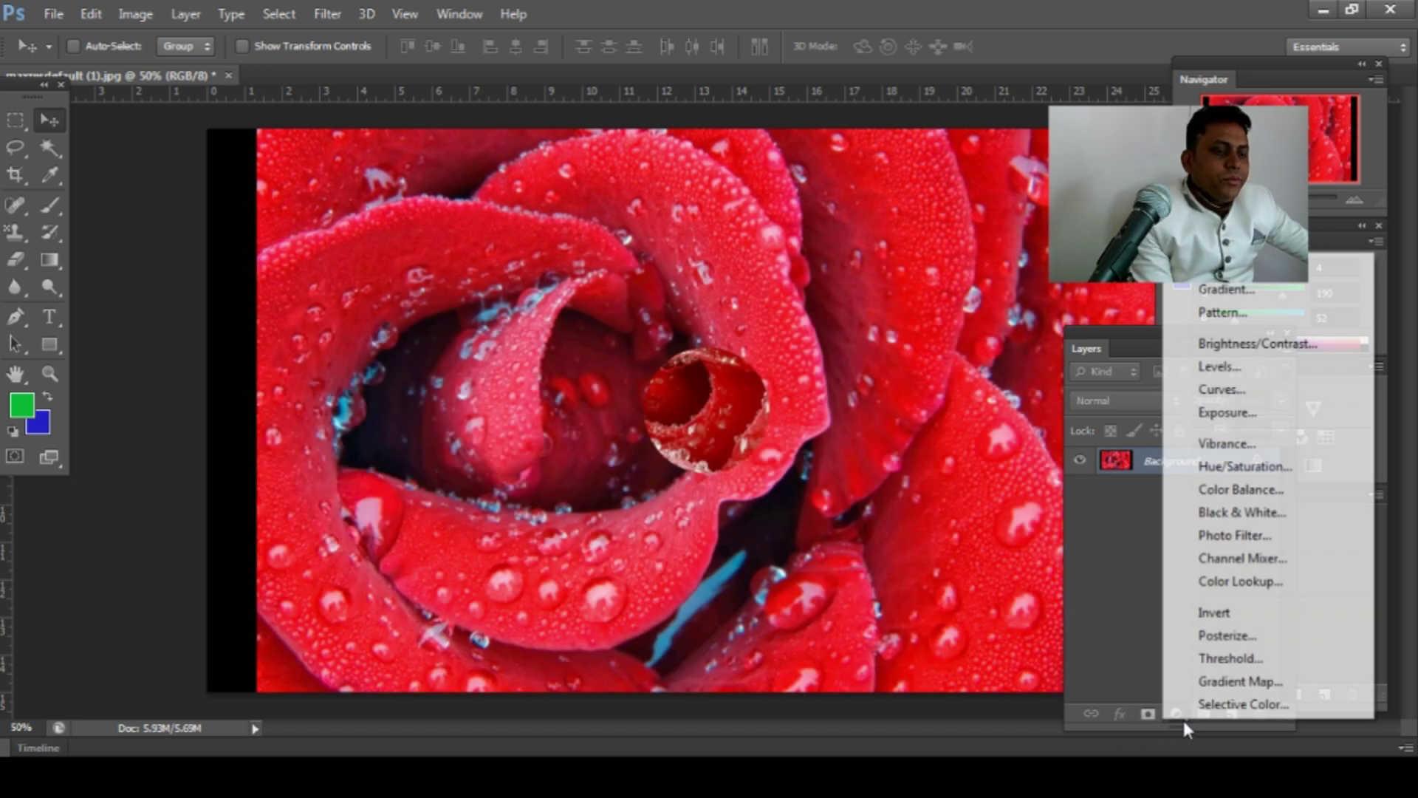
click(1241, 288)
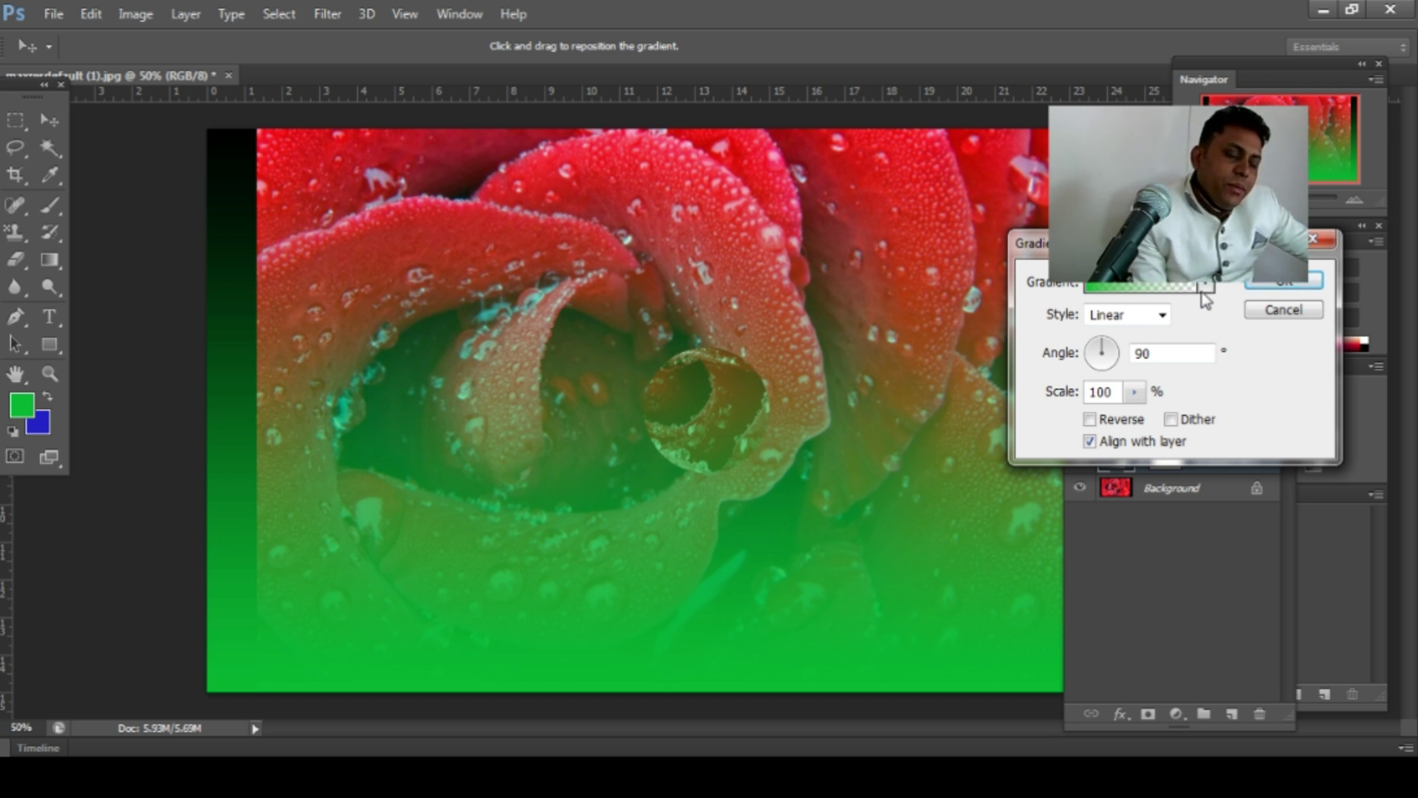
click(1319, 238)
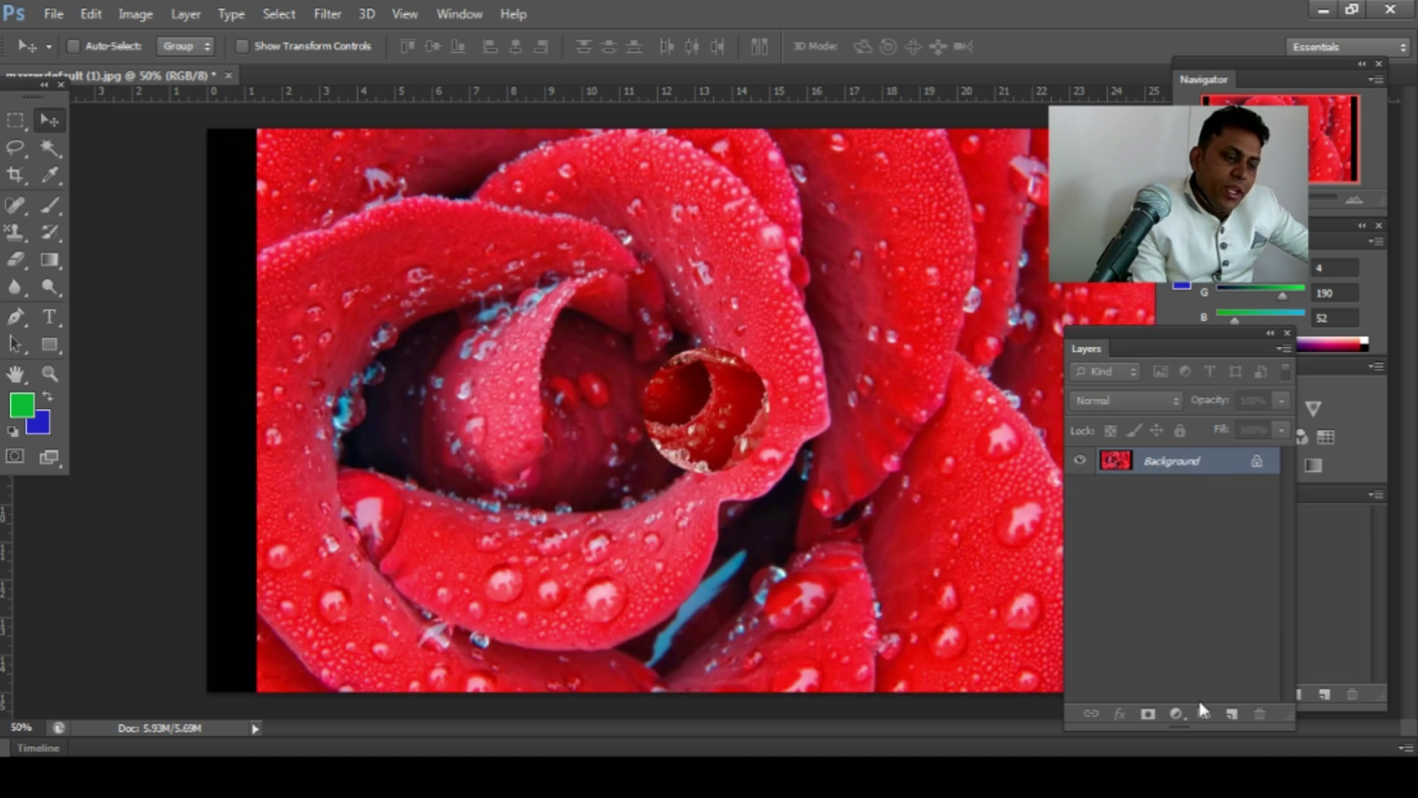
click(1176, 714)
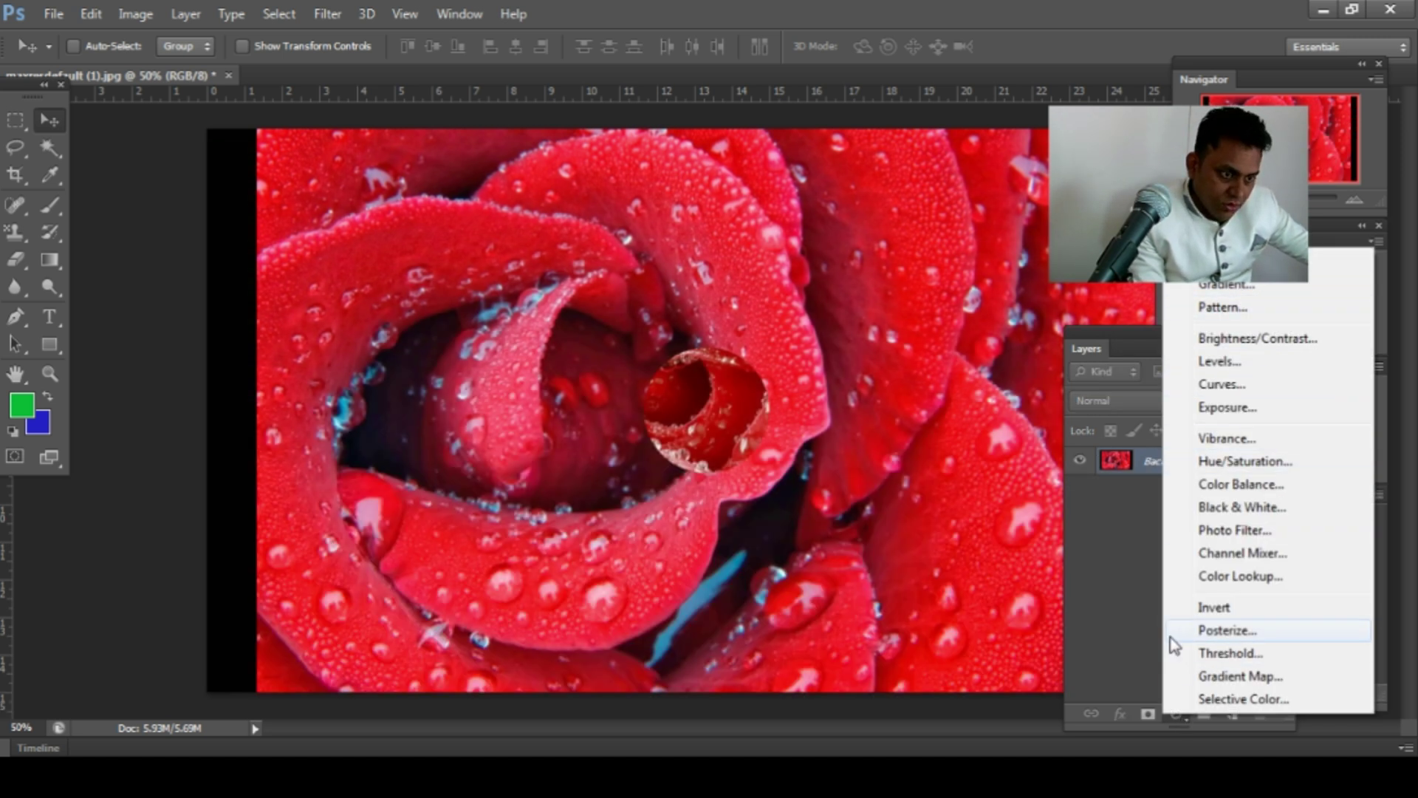
click(1124, 657)
click(1176, 714)
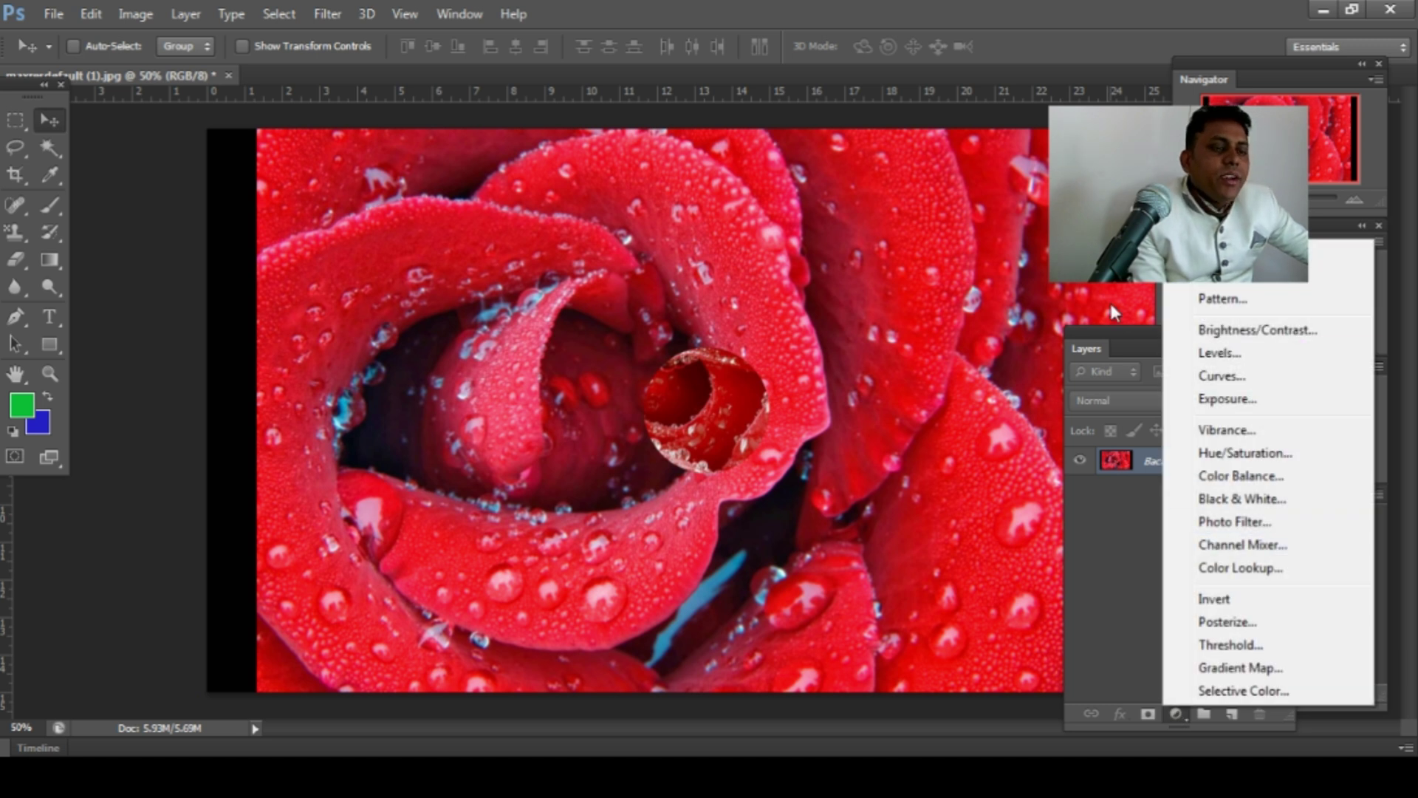
click(1219, 275)
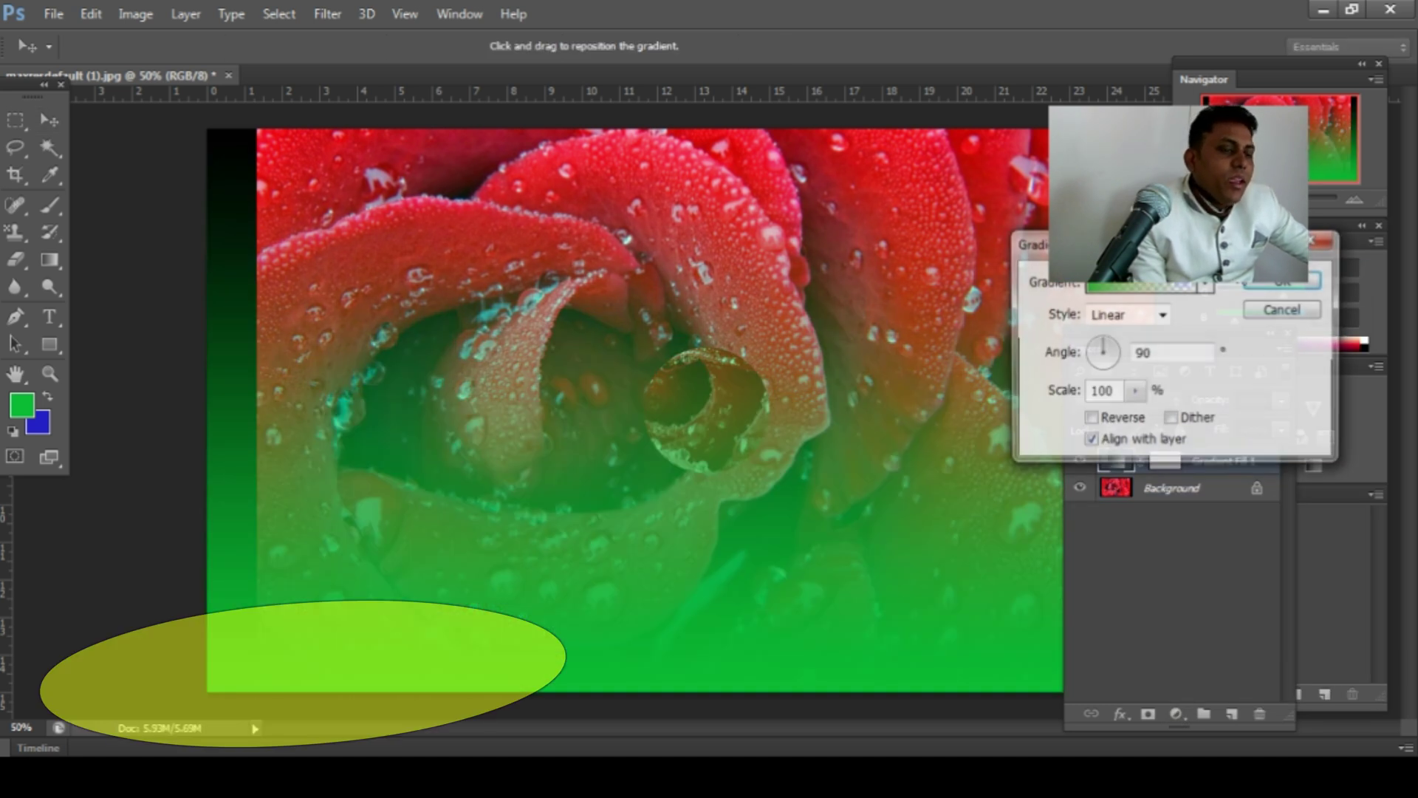
Switch the gradient fill to the Angle style and rotate it to 57.53°
click(1170, 288)
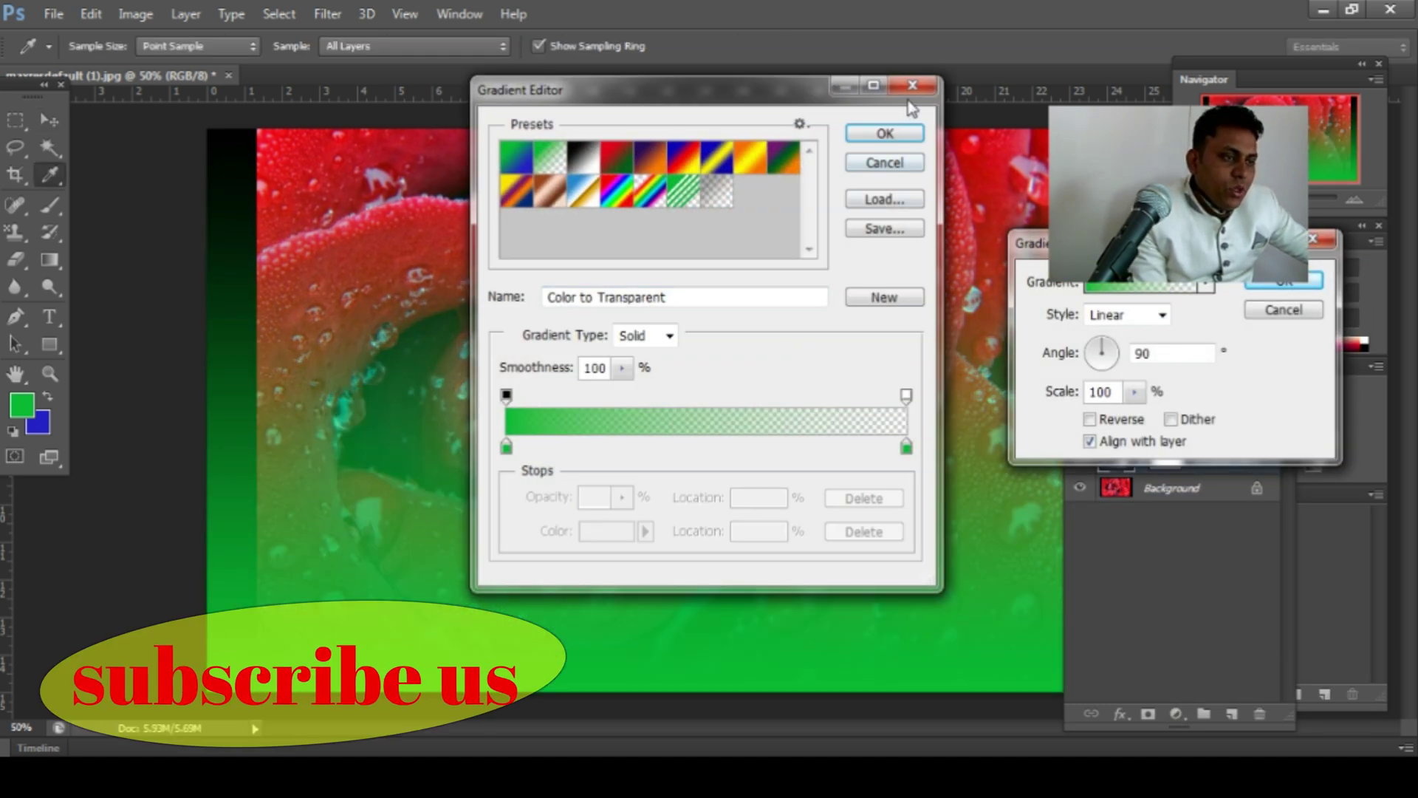
click(904, 94)
click(1205, 284)
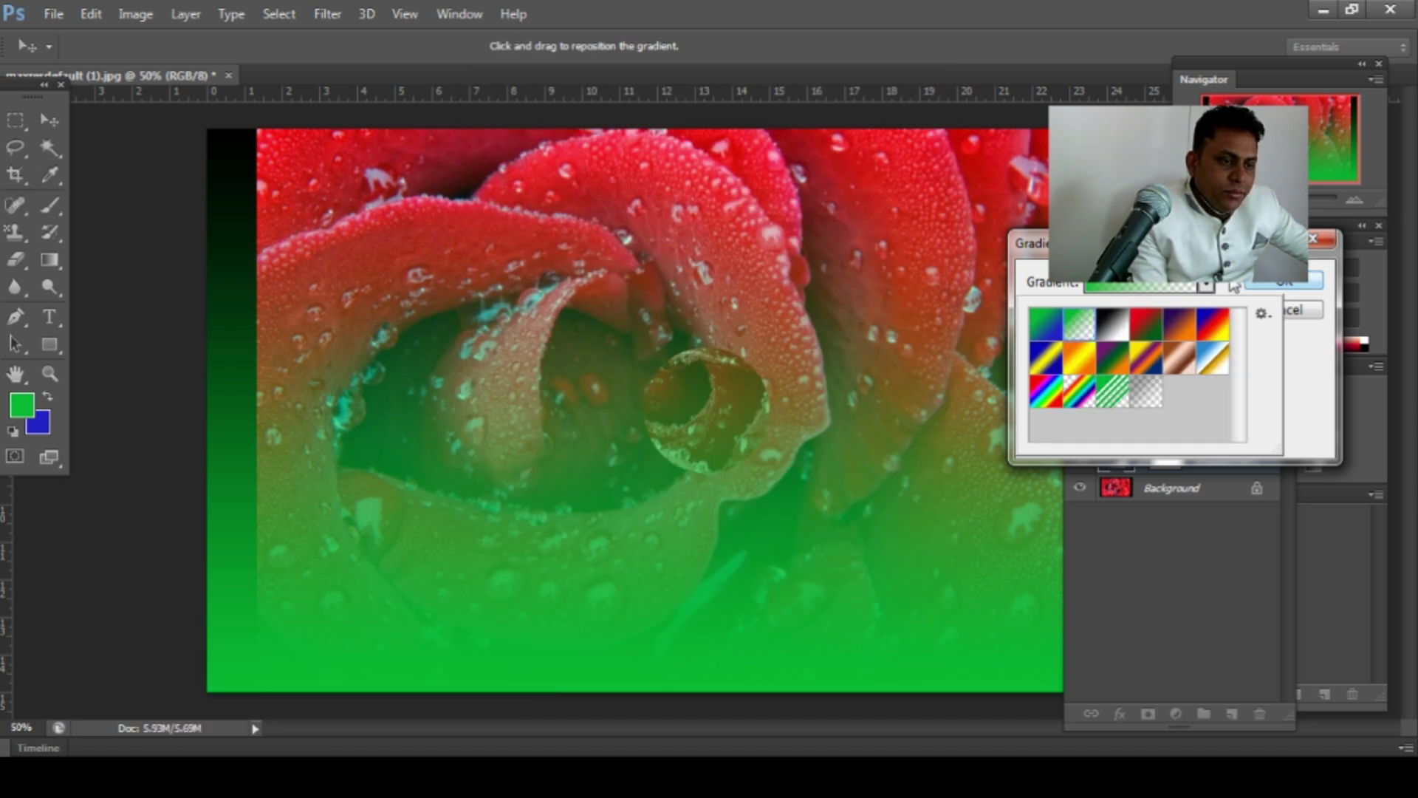
click(1235, 288)
click(1145, 314)
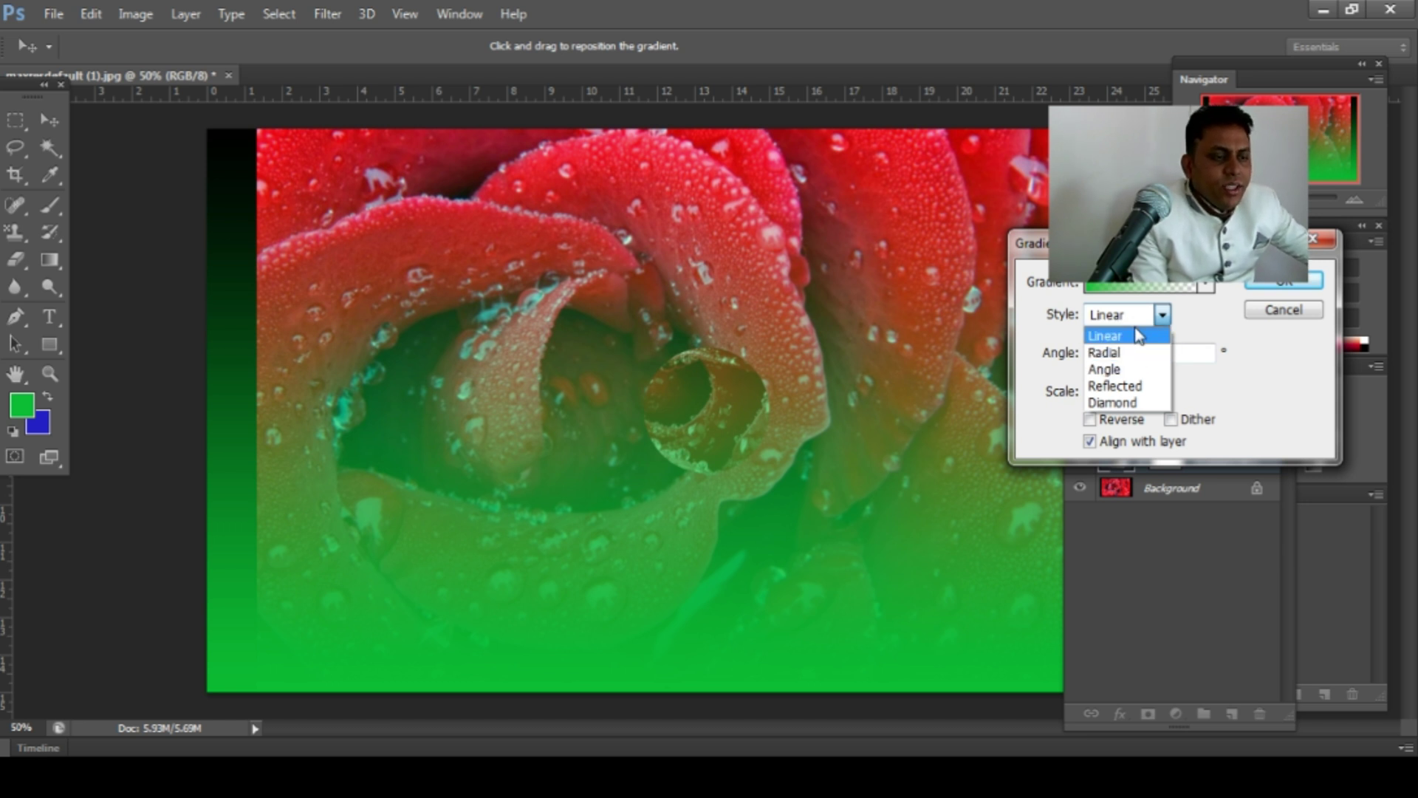
click(1139, 369)
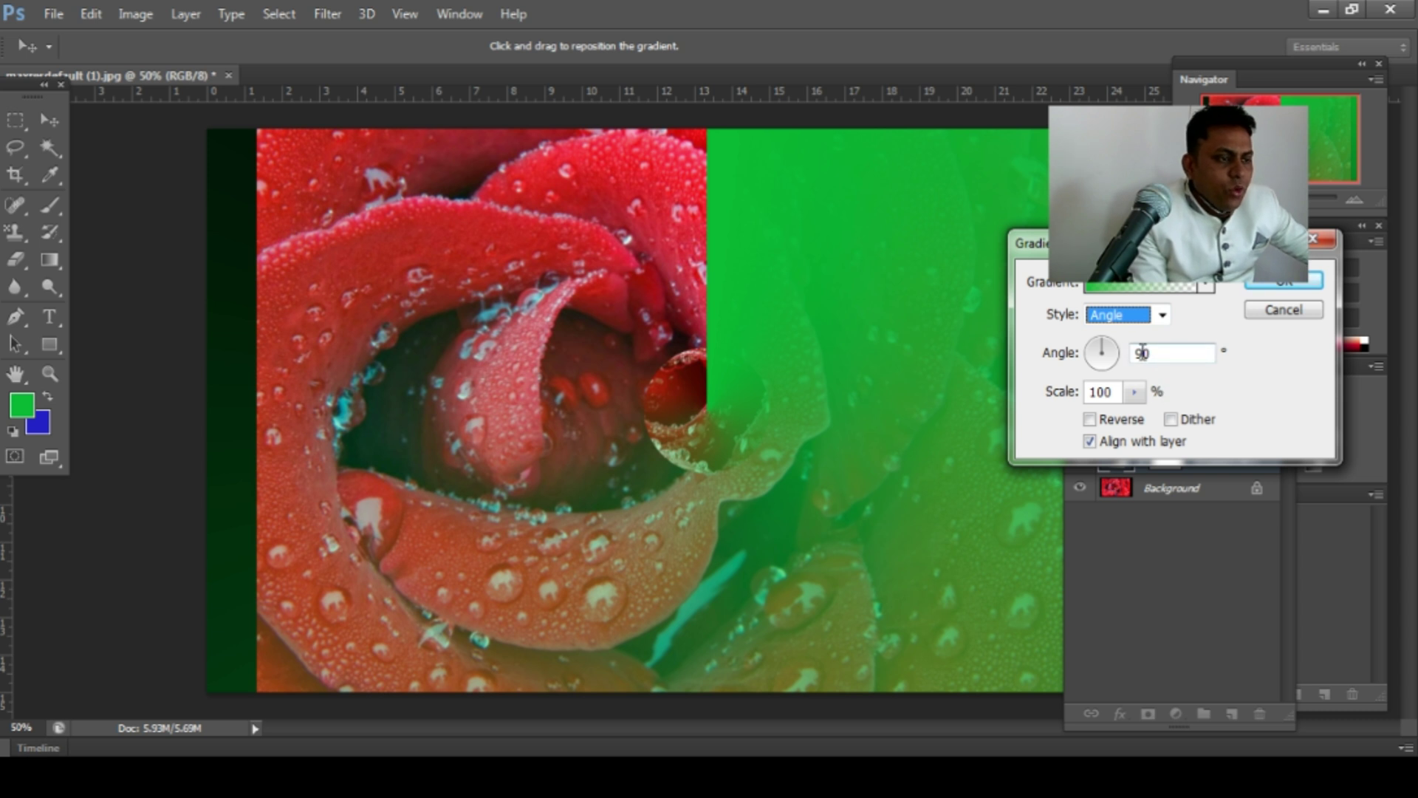
drag(1110, 350, 1110, 345)
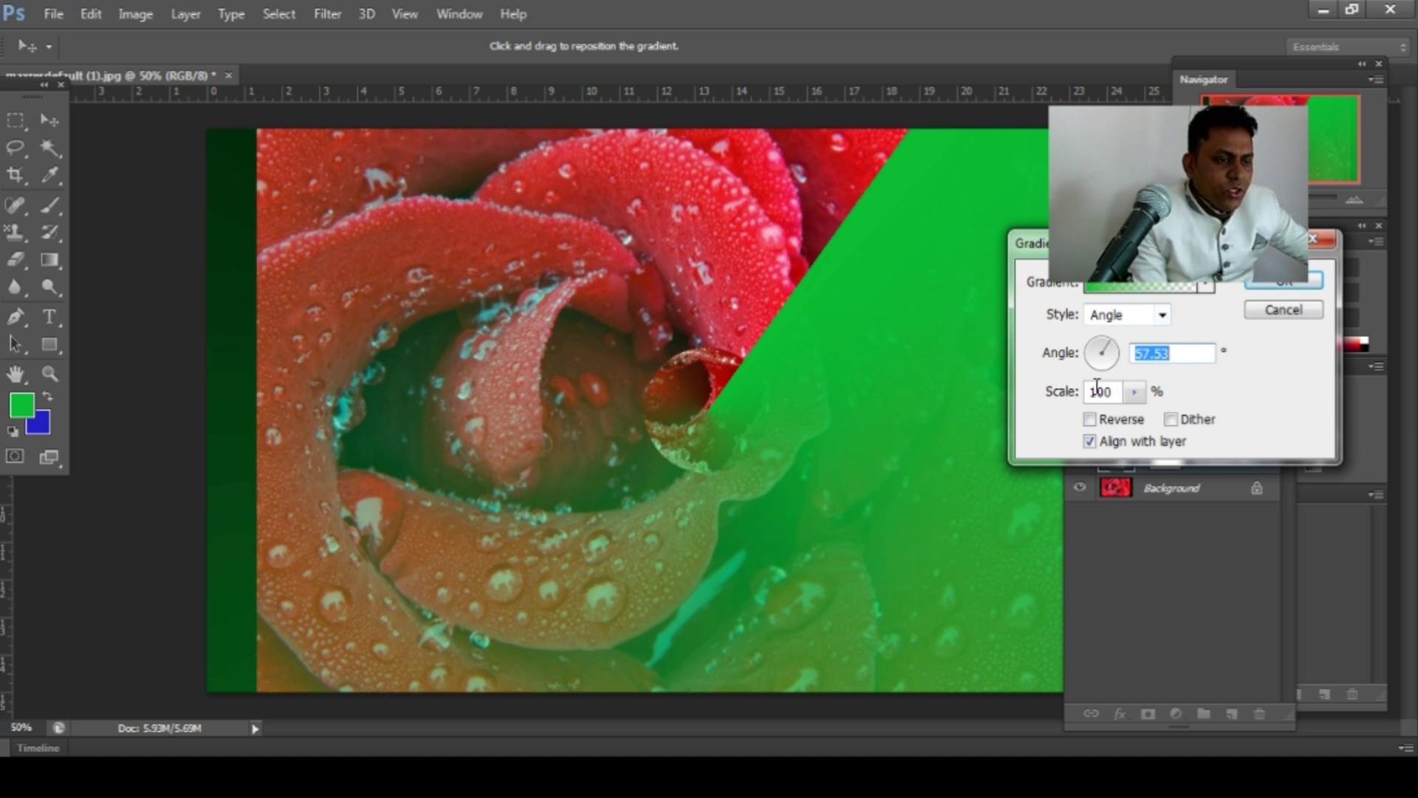
Raise the scale to 199%, toggle Reverse, enter angle 135 and apply the gradient fill
click(1132, 395)
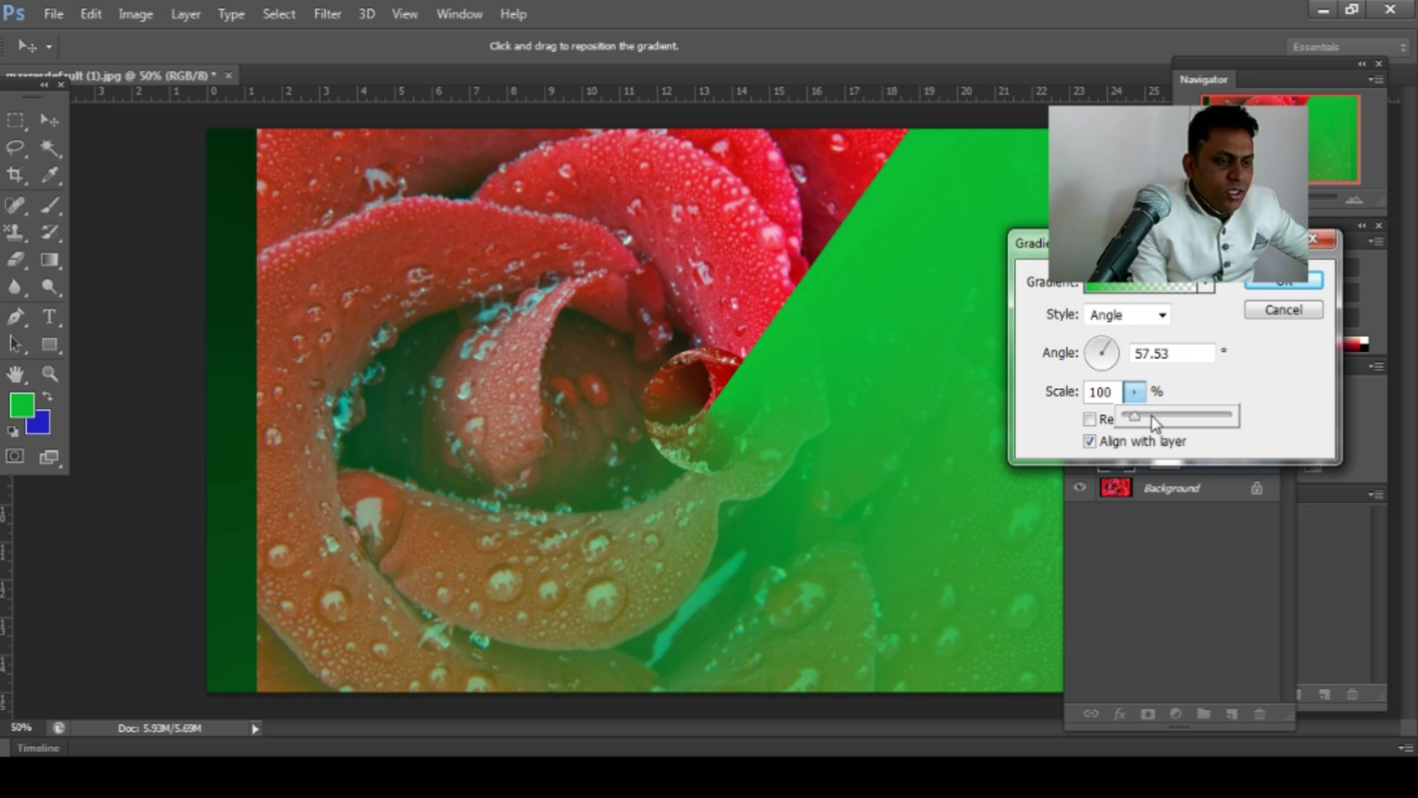
mouse_move(1152, 416)
mouse_down()
mouse_move(1193, 421)
mouse_move(1149, 423)
mouse_up()
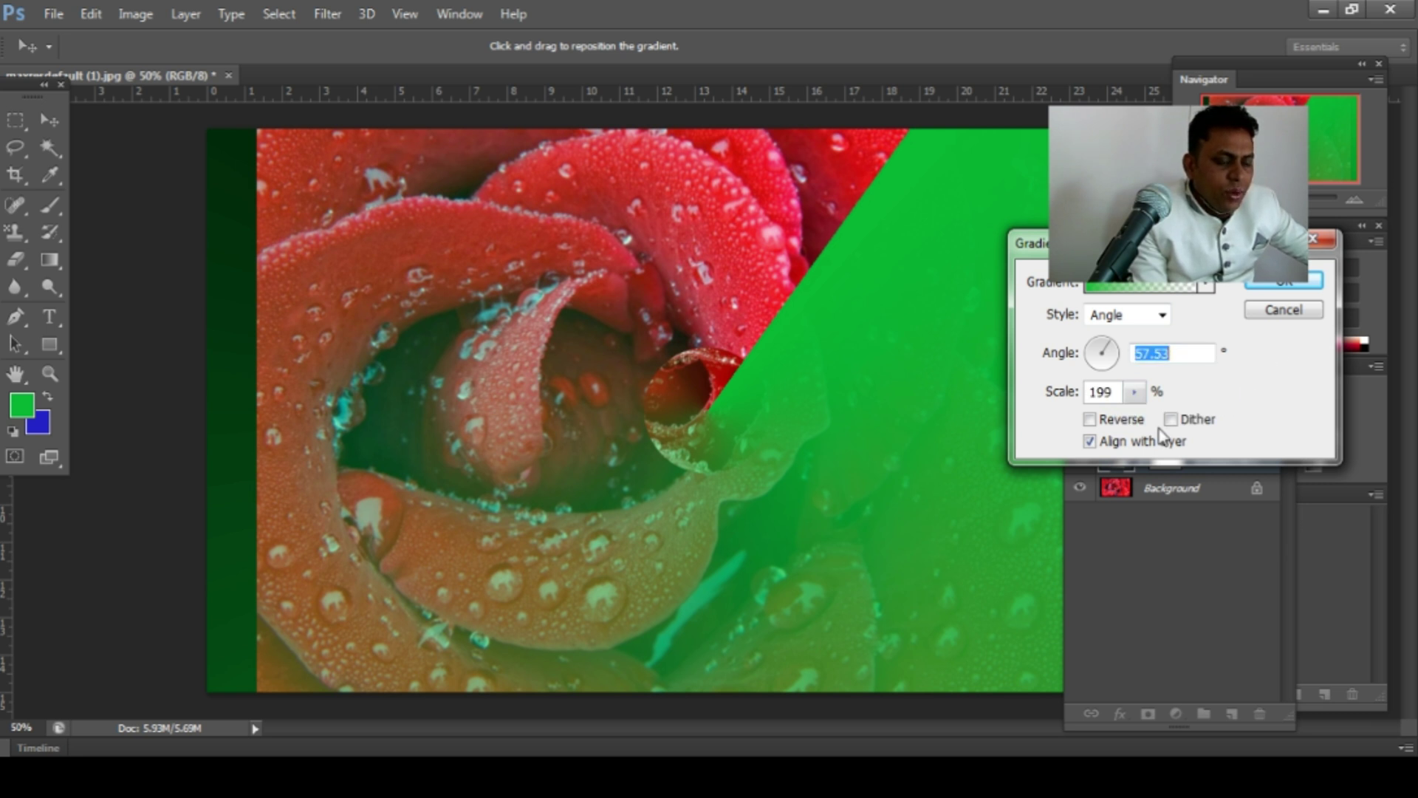
click(1093, 419)
click(1119, 425)
click(1118, 426)
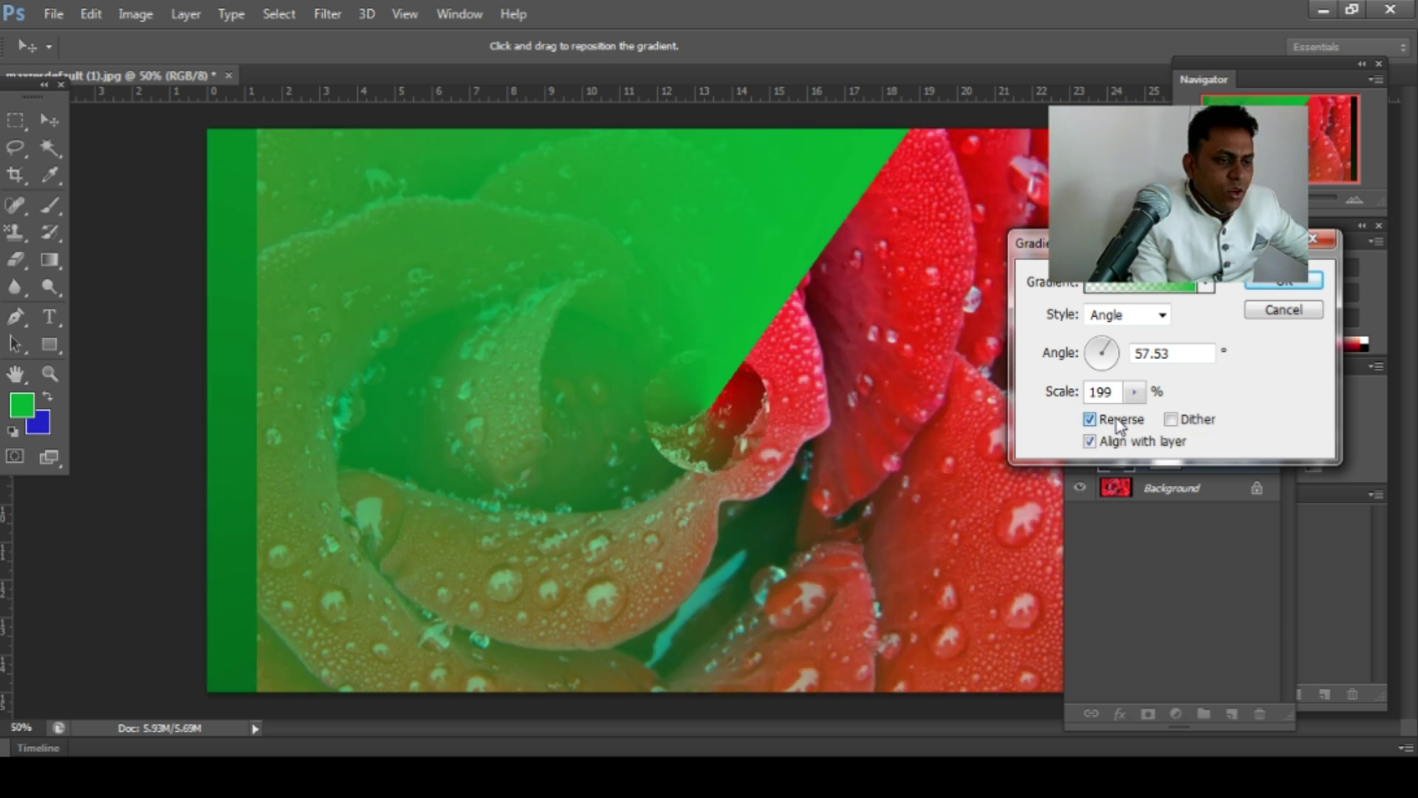
click(1118, 426)
click(1118, 425)
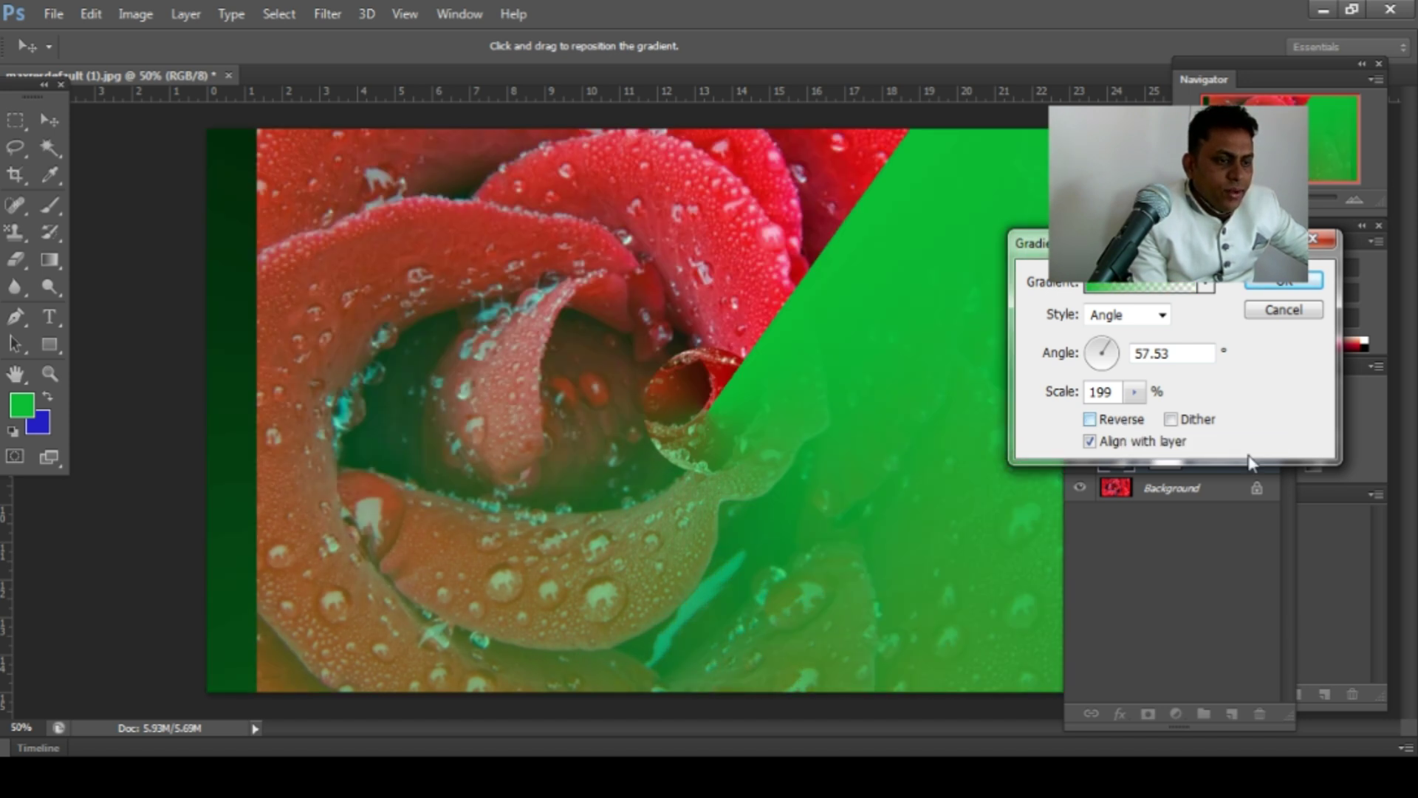
click(1192, 355)
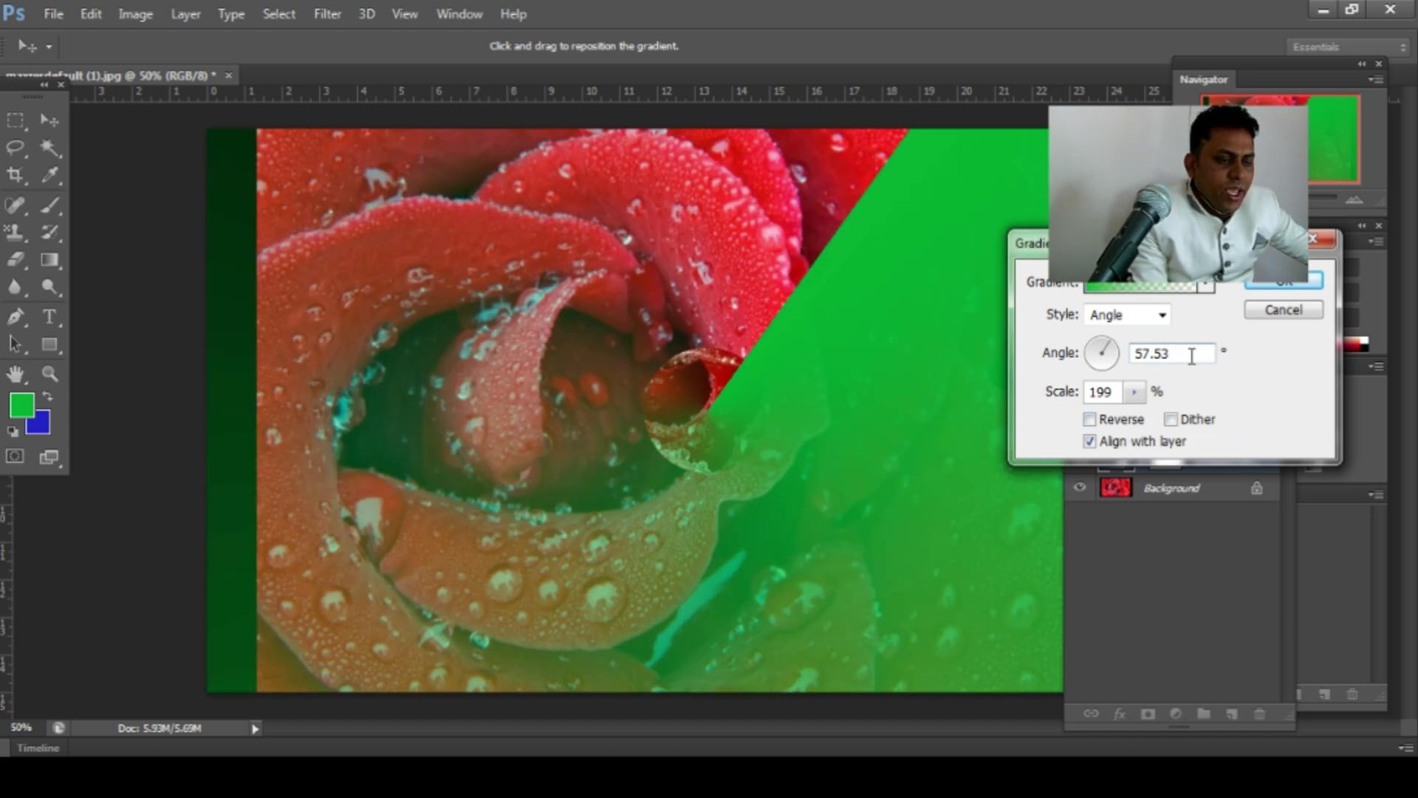
double_click(1191, 354)
text(135)
click(1284, 280)
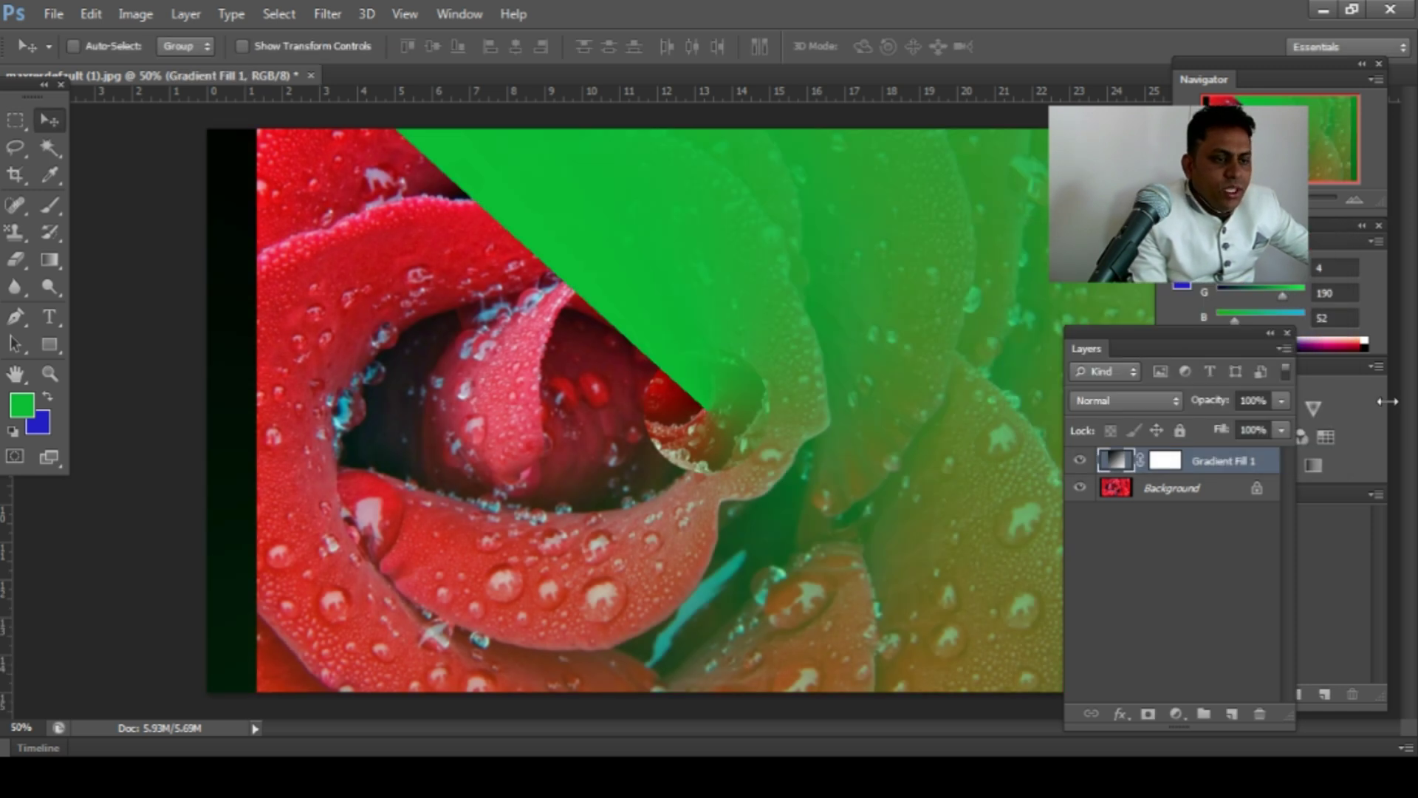
Adjust Gradient Fill 1's opacity, settling at about 71%
click(1283, 403)
drag(1285, 421, 1212, 427)
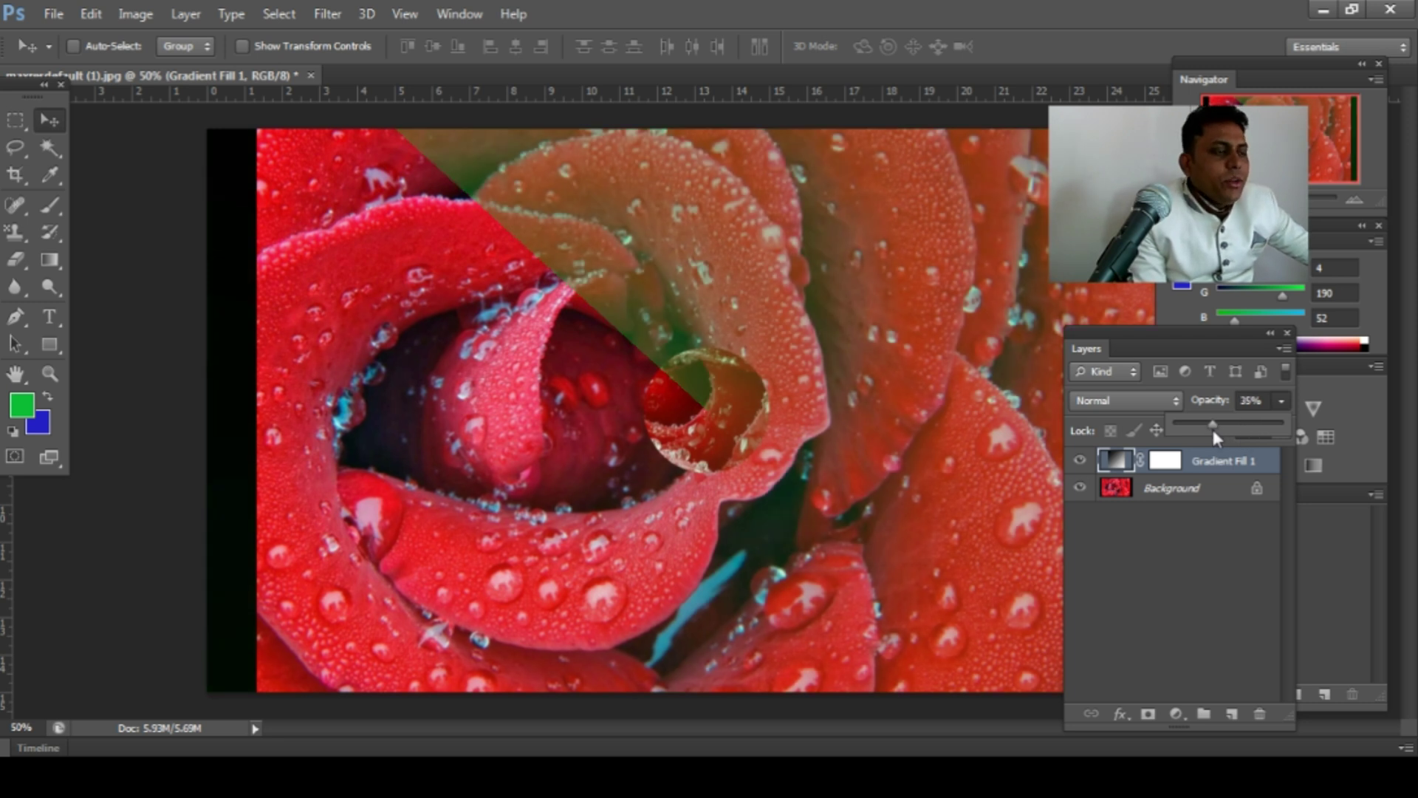
drag(1211, 427, 1251, 433)
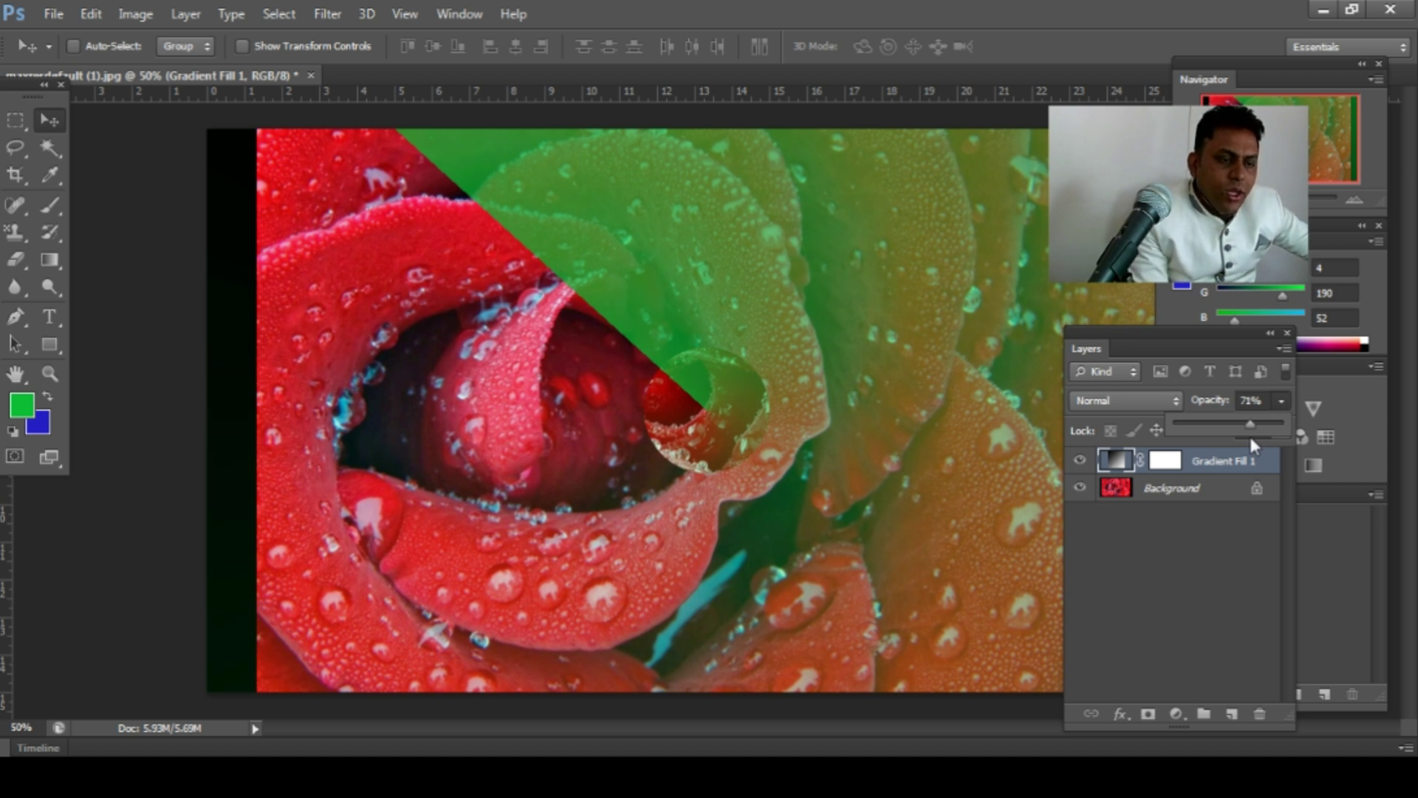
Delete the gradient layer's mask, then delete the Gradient Fill 1 layer itself
click(1165, 461)
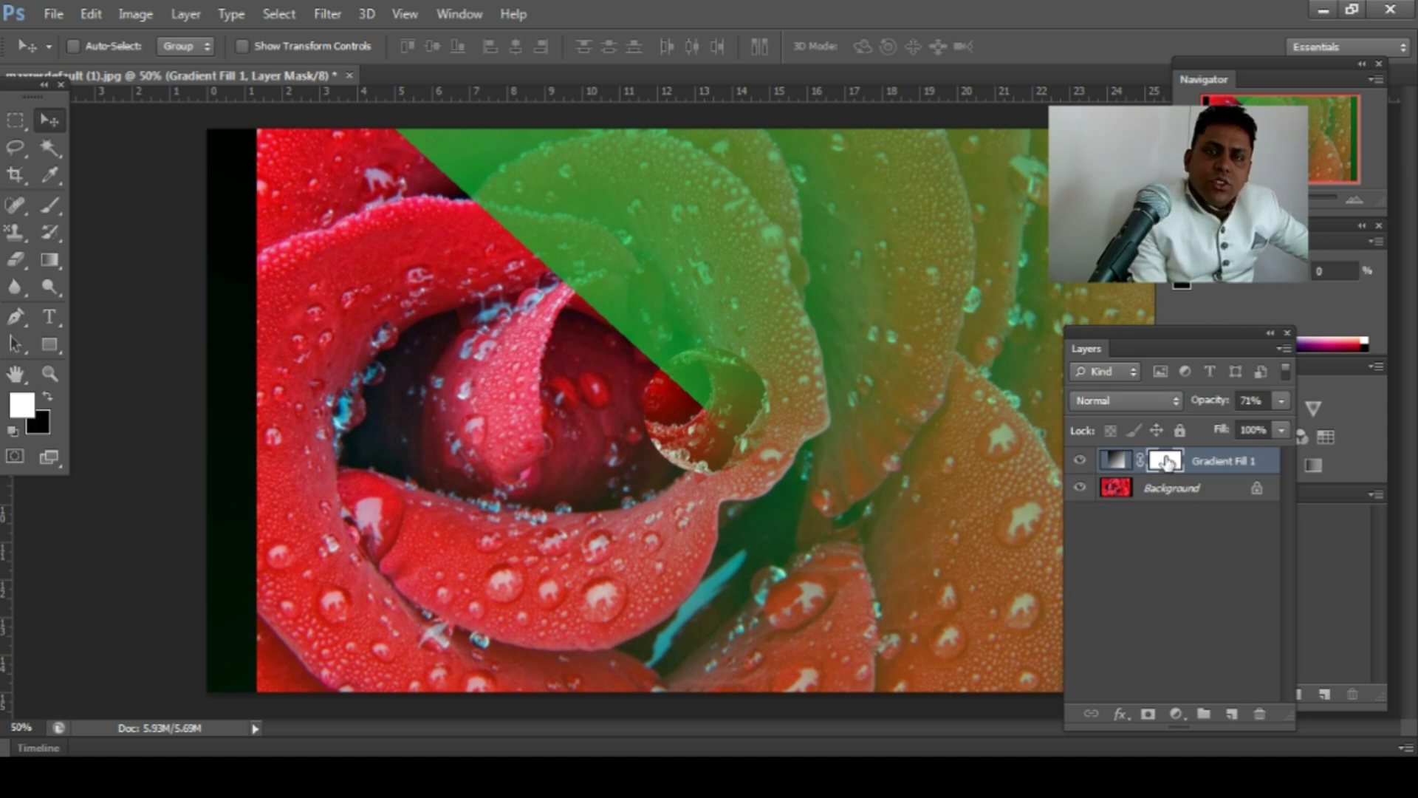
click(1260, 713)
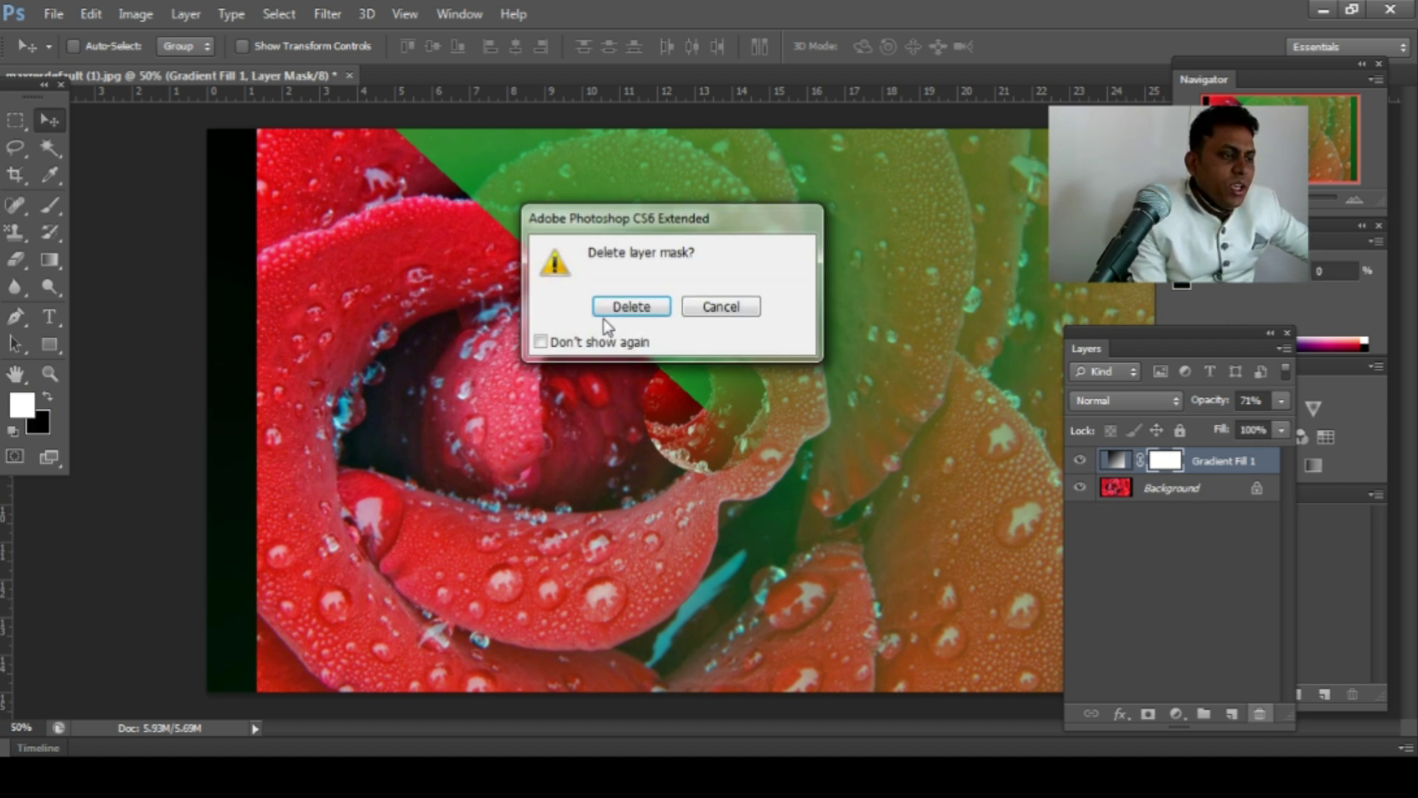
click(624, 305)
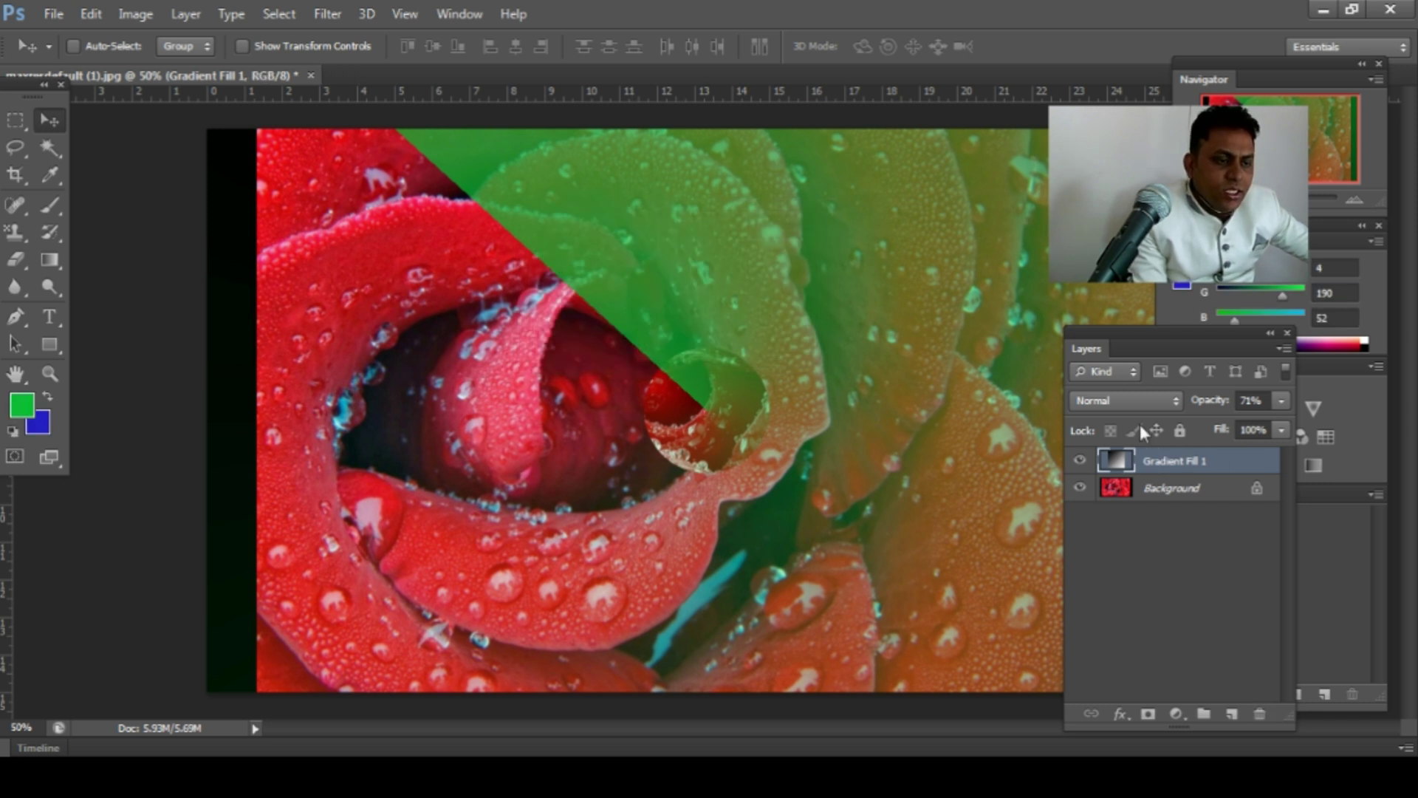
click(1259, 715)
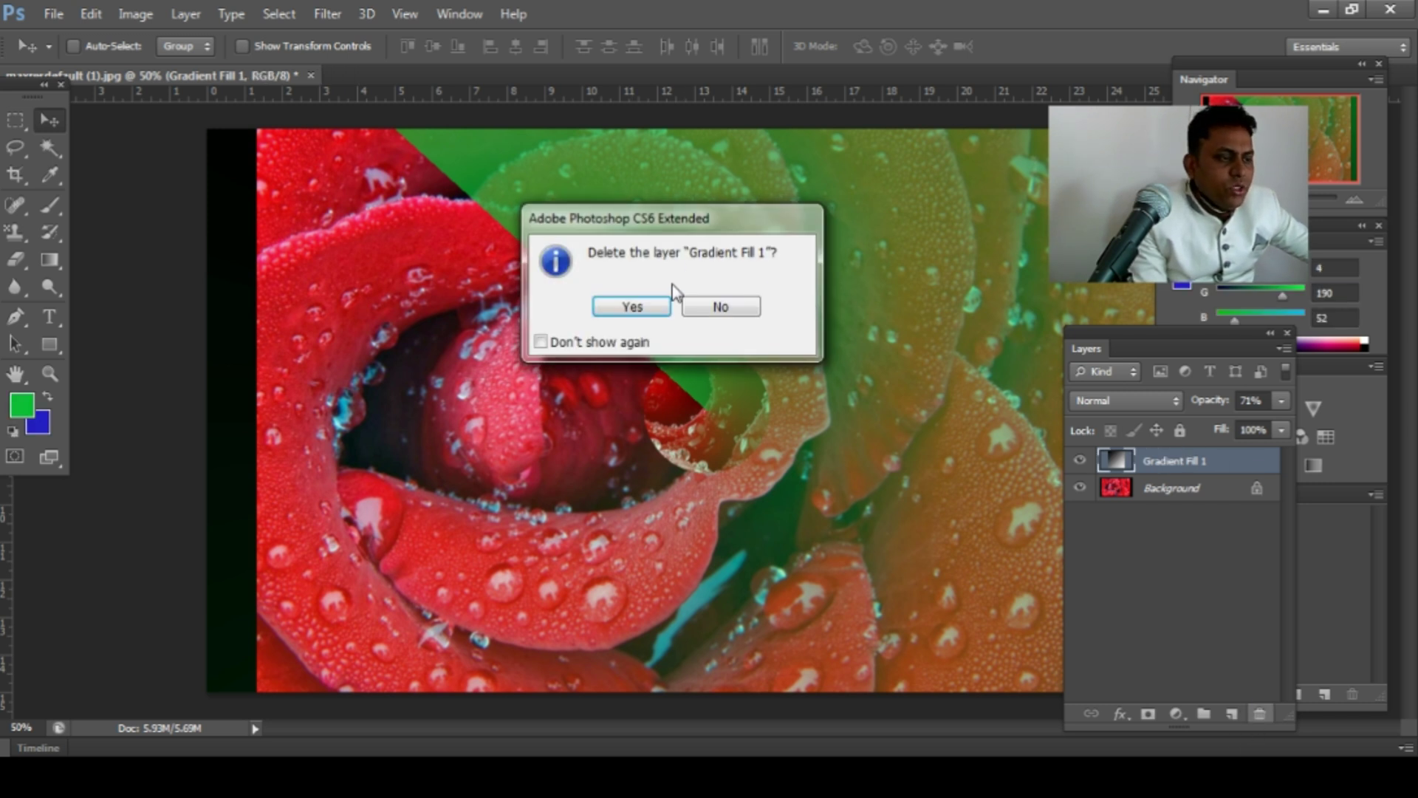
click(624, 305)
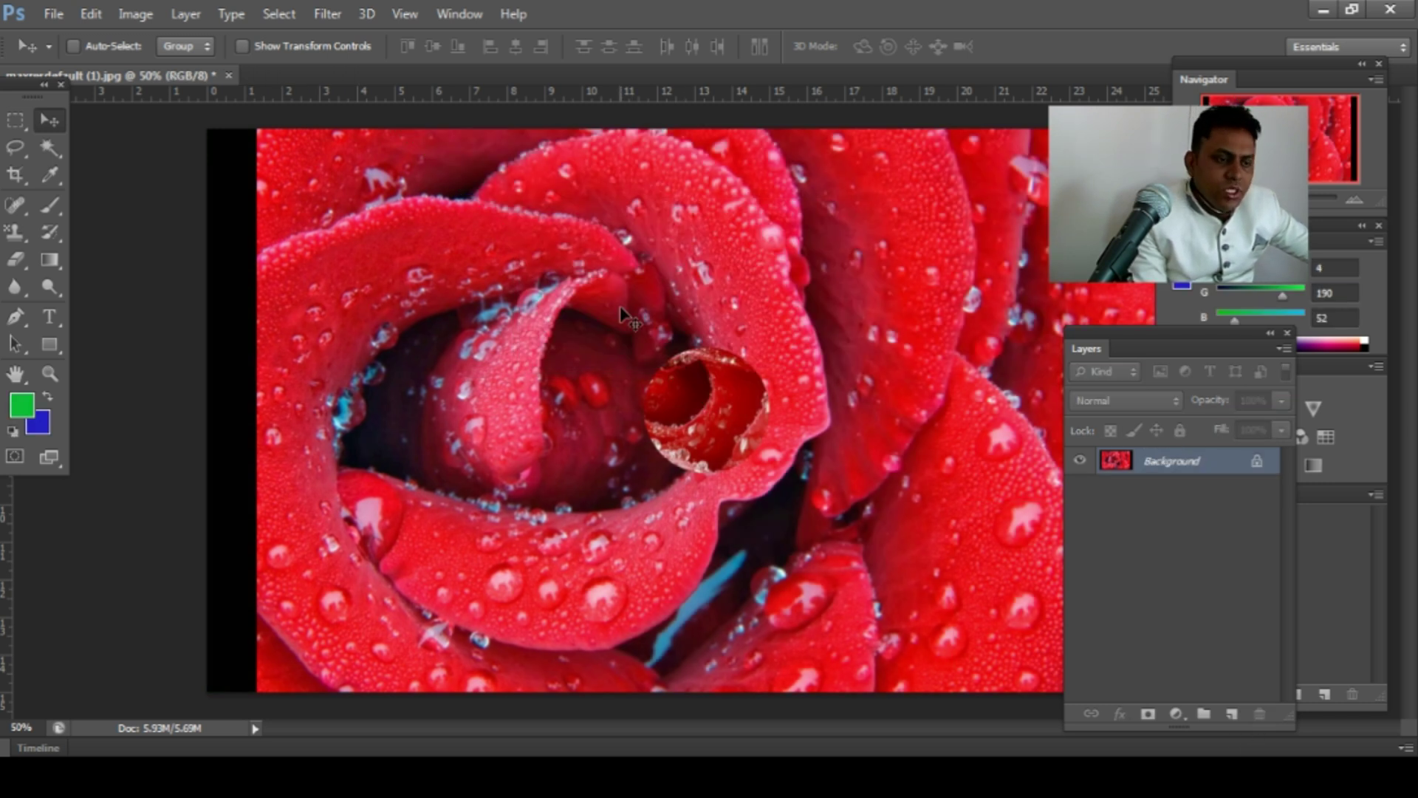
Add a Brightness/Contrast adjustment layer with Brightness 57 and Contrast -34
click(1179, 715)
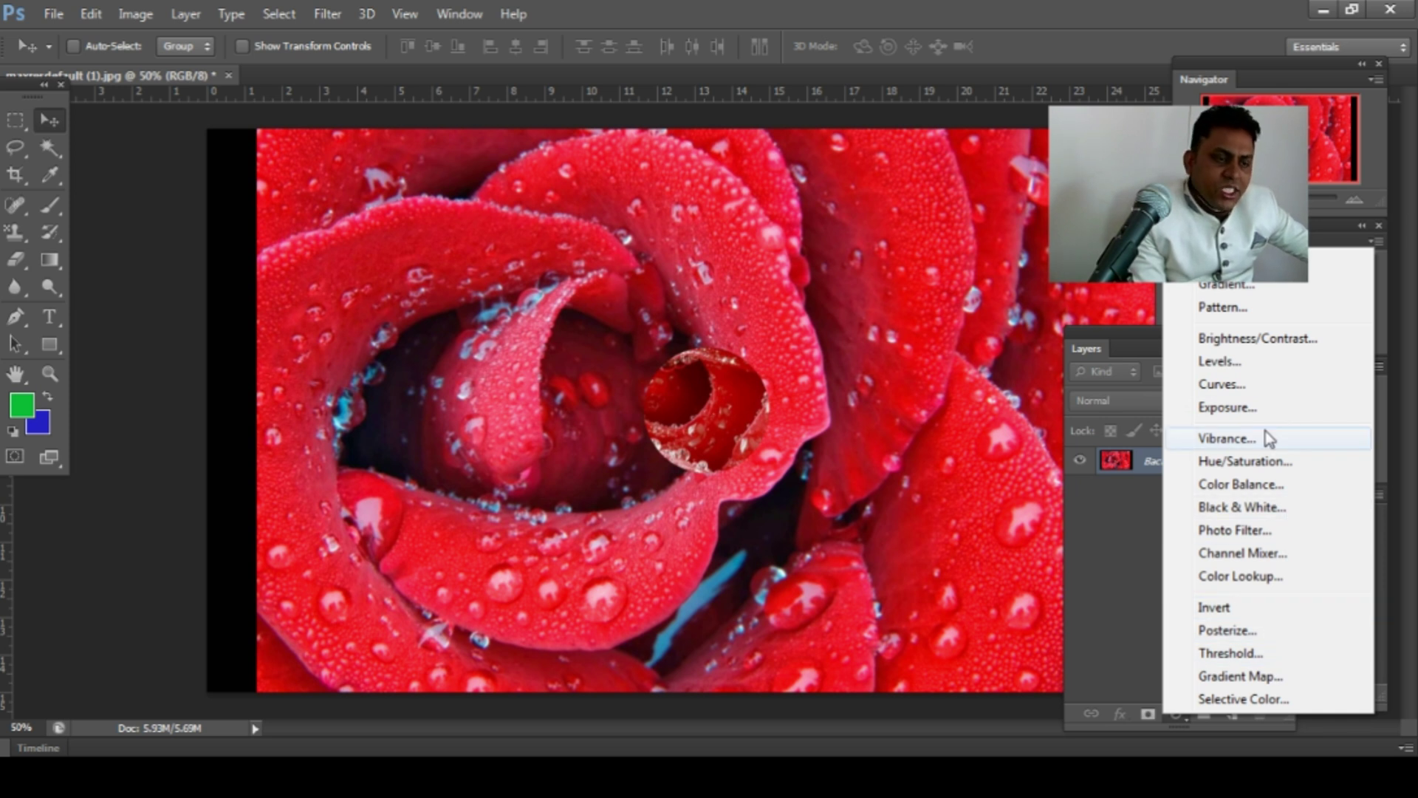
click(1305, 340)
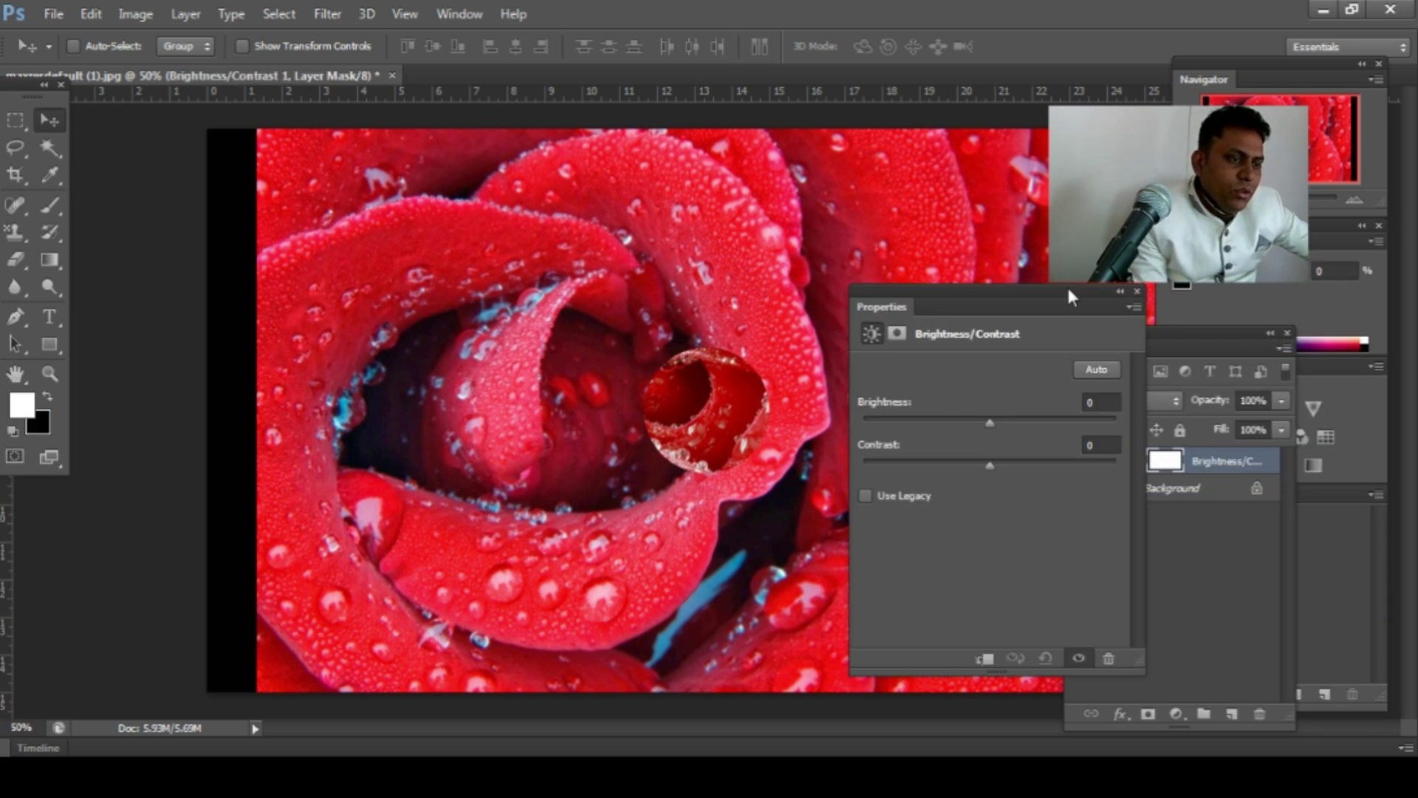
drag(1068, 289, 1092, 246)
click(1010, 376)
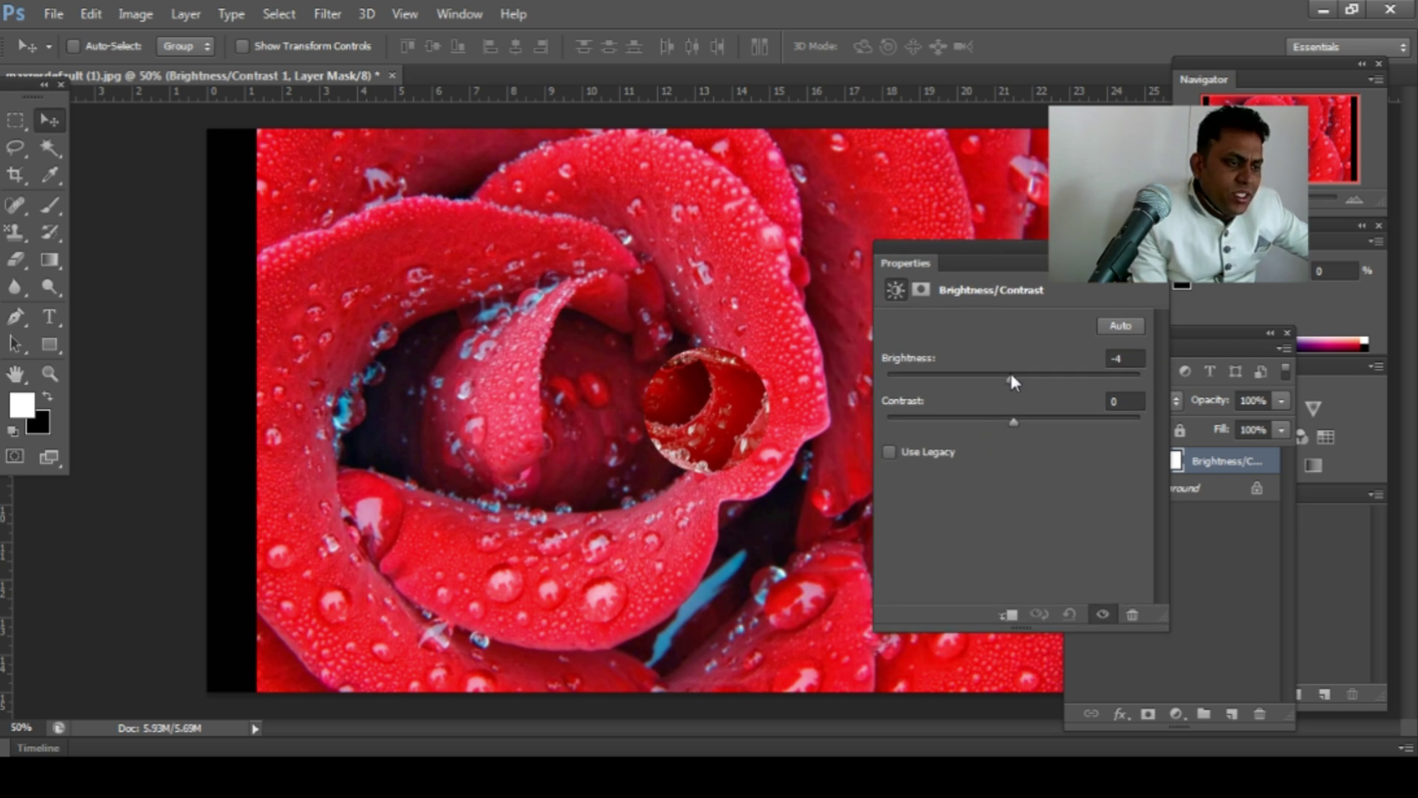
drag(1010, 374, 1061, 372)
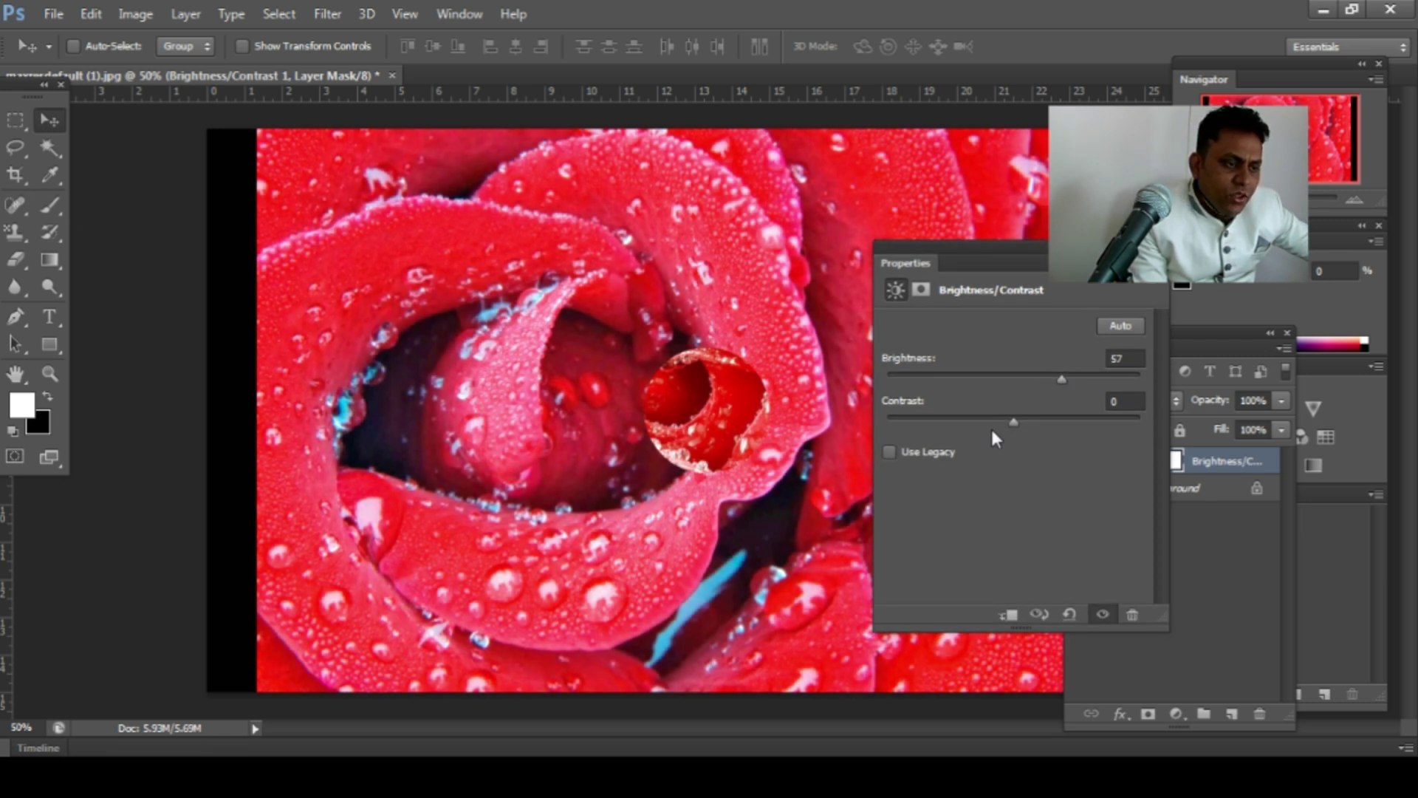
drag(994, 420, 1026, 413)
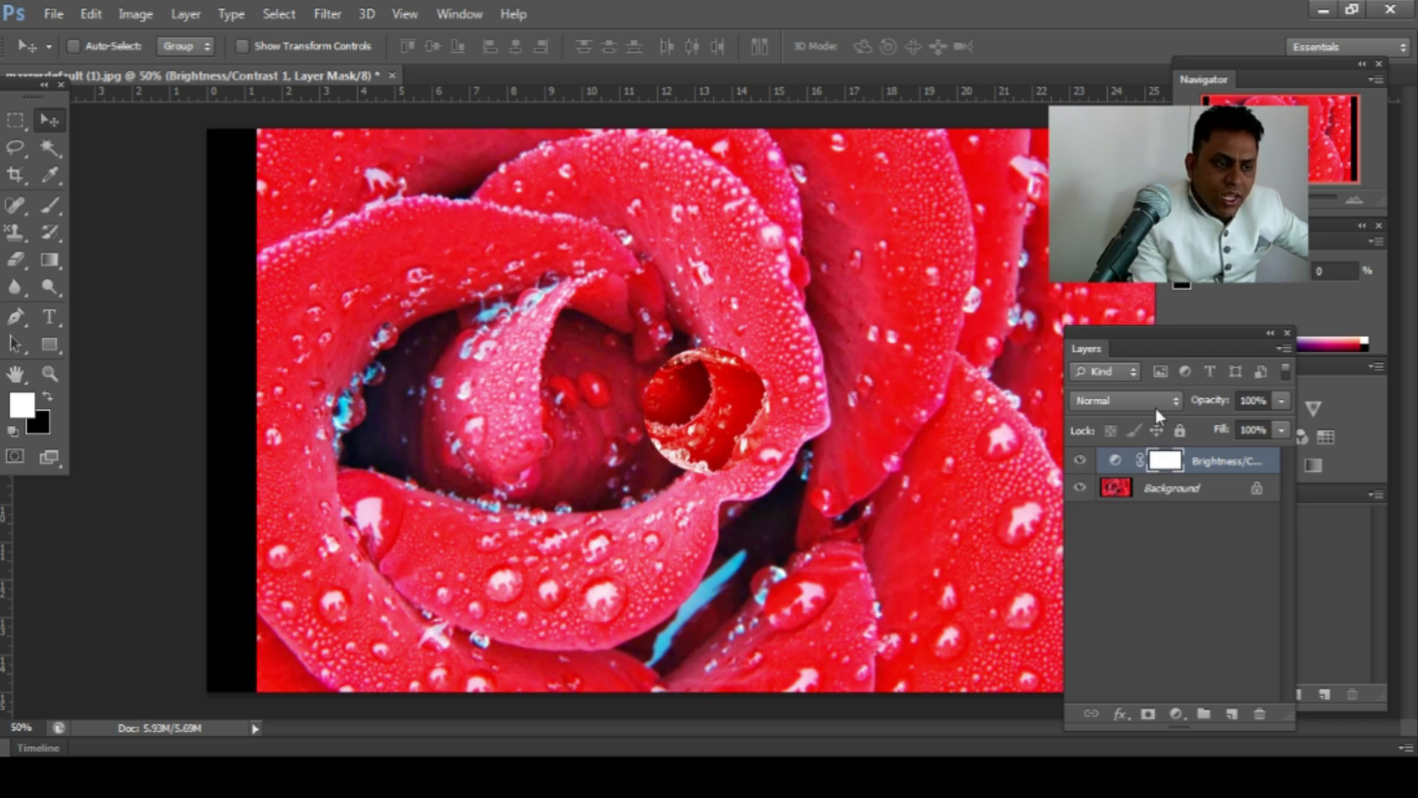
Delete the Brightness/Contrast 1 mask and layer, then reopen the adjustment layer list
click(1259, 713)
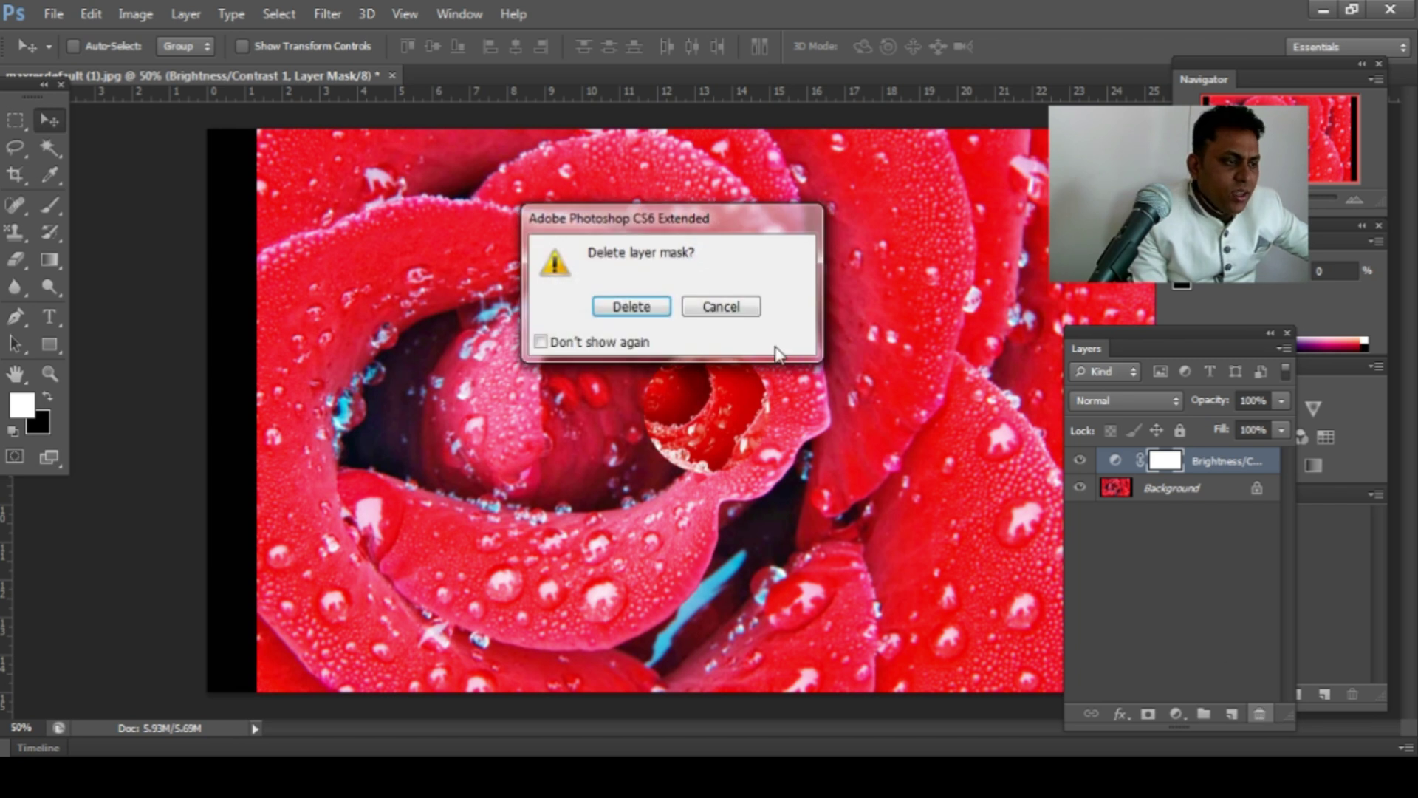
click(628, 311)
click(1259, 714)
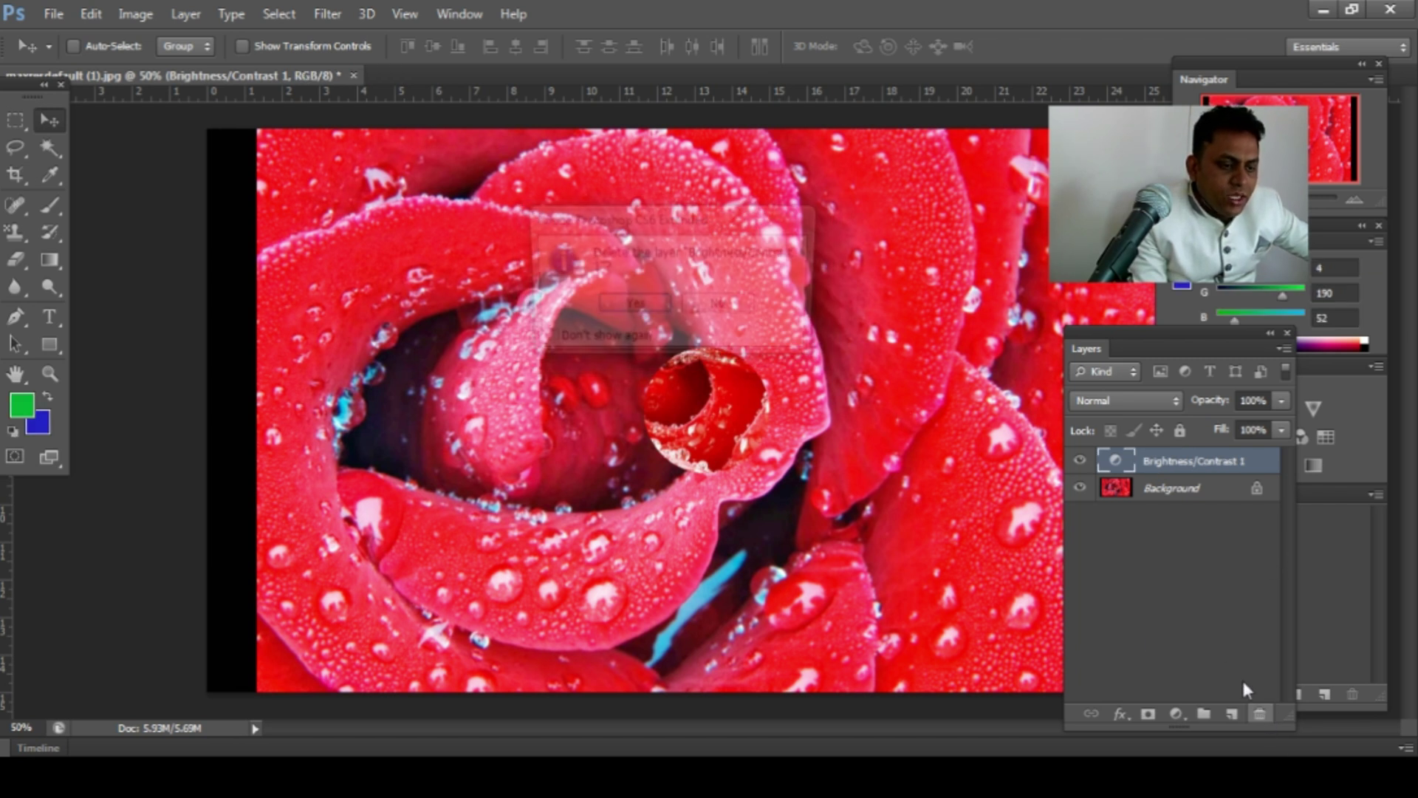
click(631, 306)
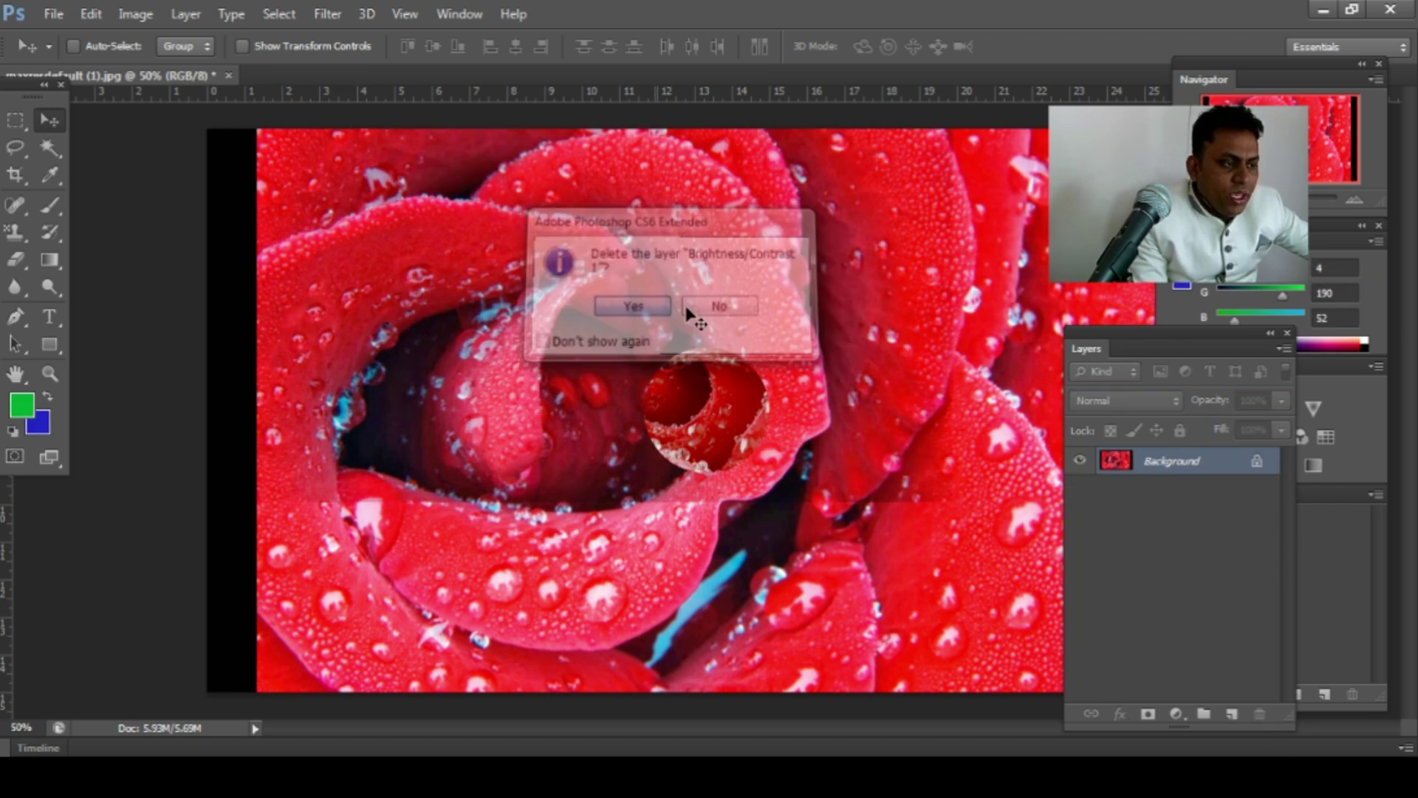
click(1176, 713)
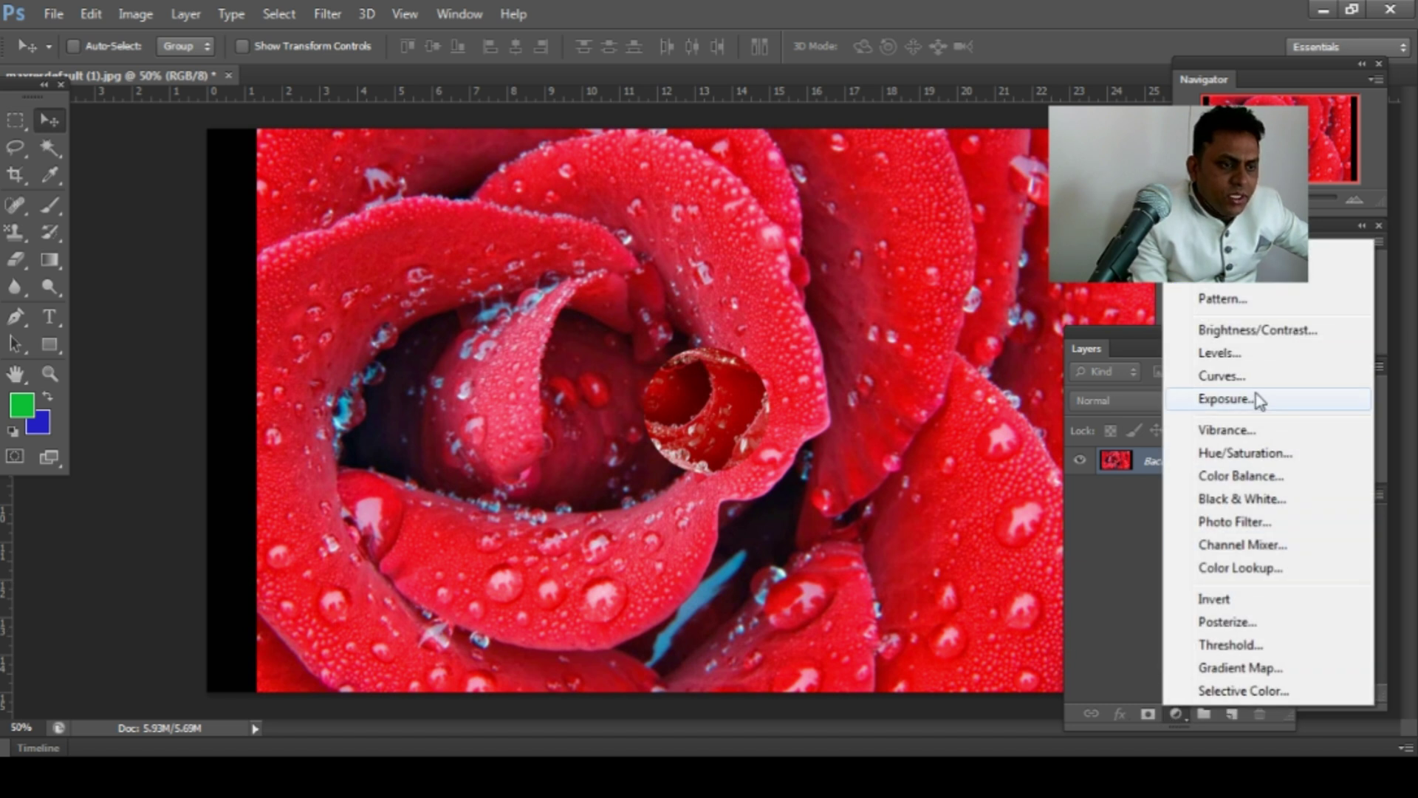
Add a Pattern Fill layer using the rainbow pattern at 446% scale
click(1255, 305)
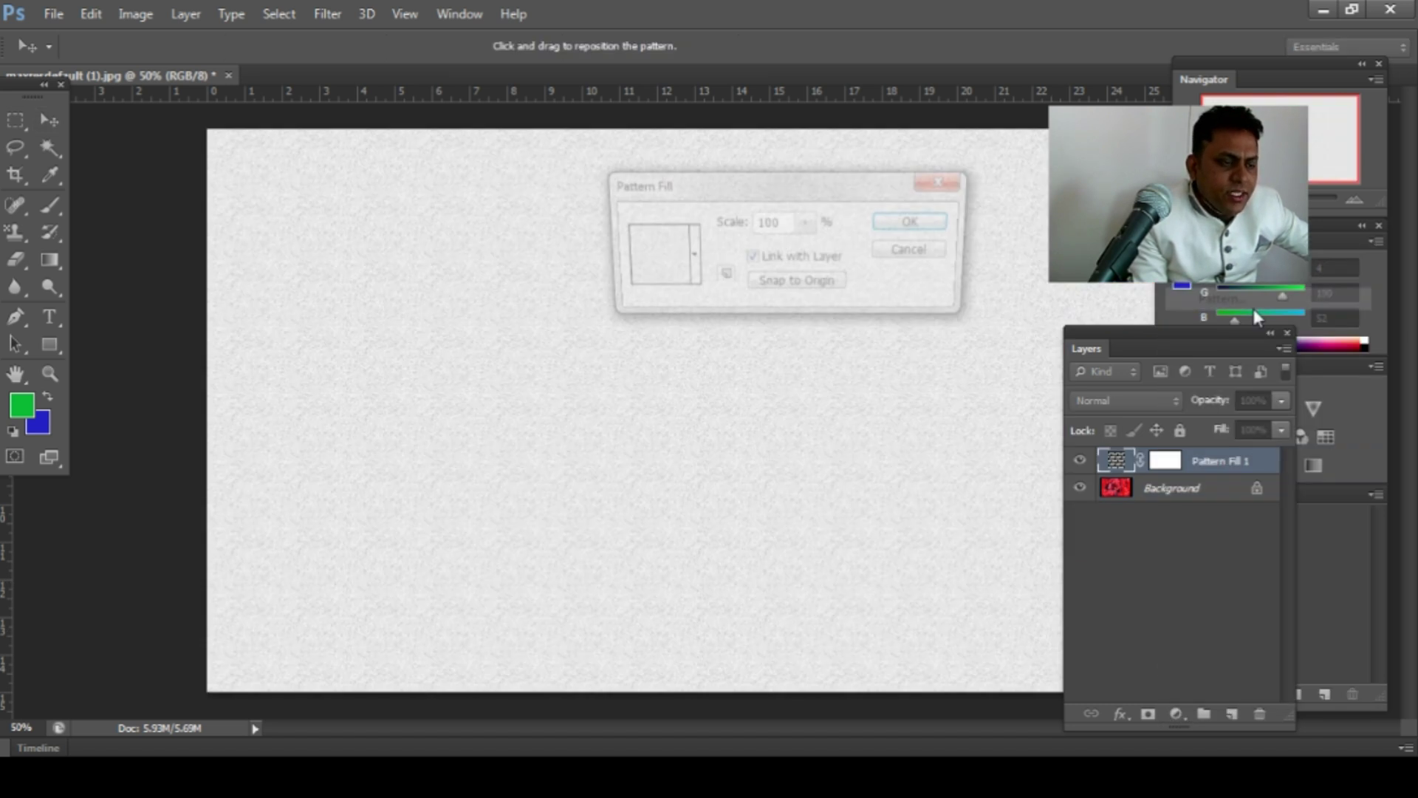
click(801, 222)
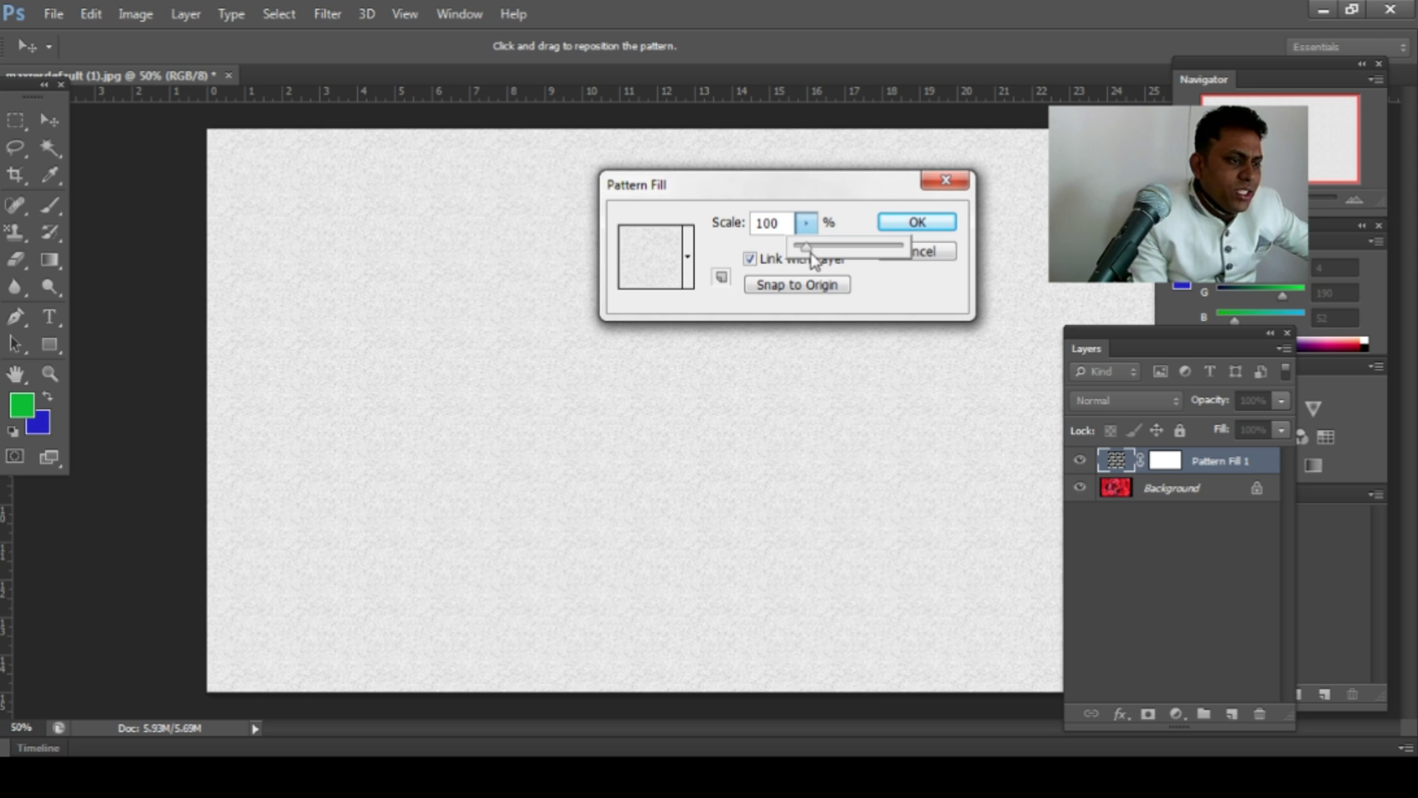
drag(805, 248, 842, 247)
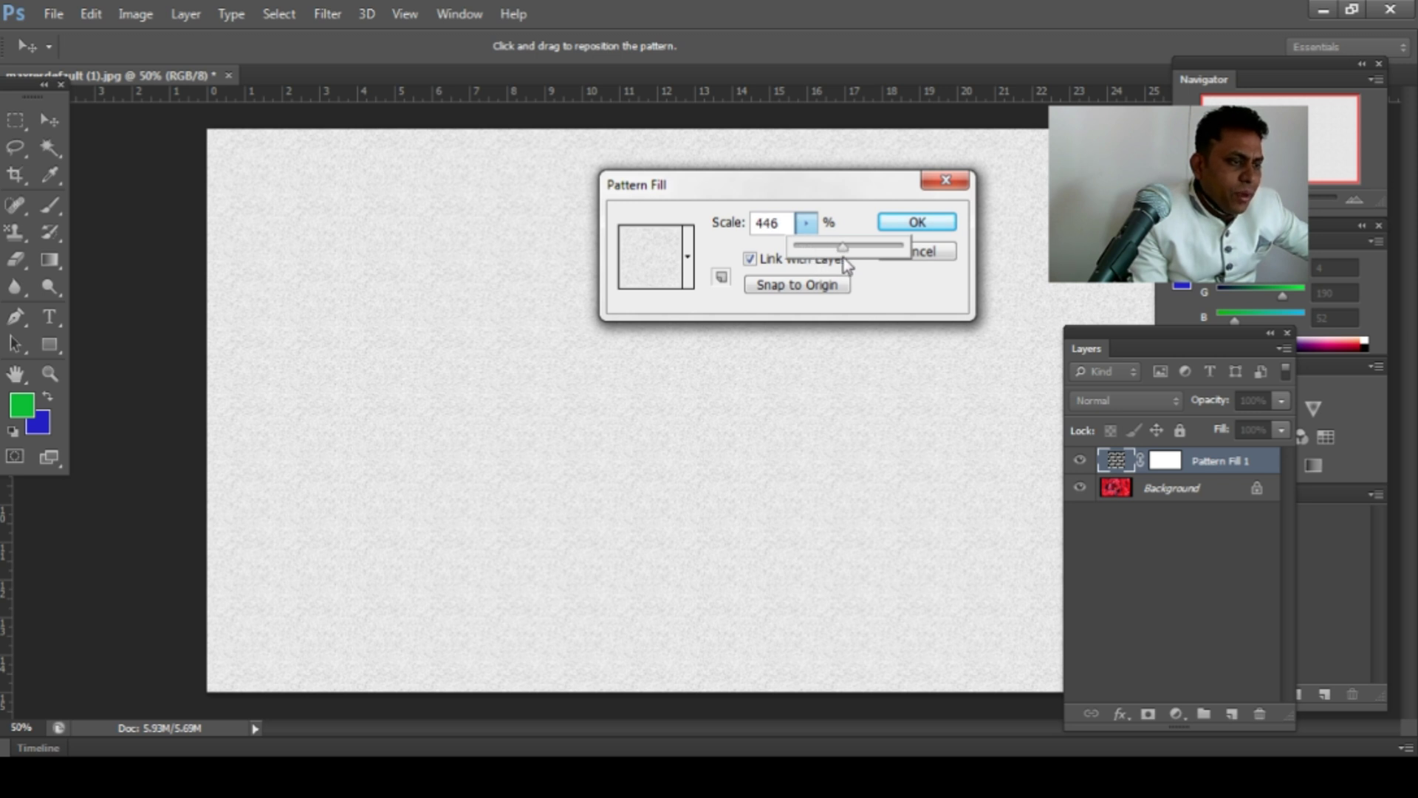
click(687, 257)
click(576, 327)
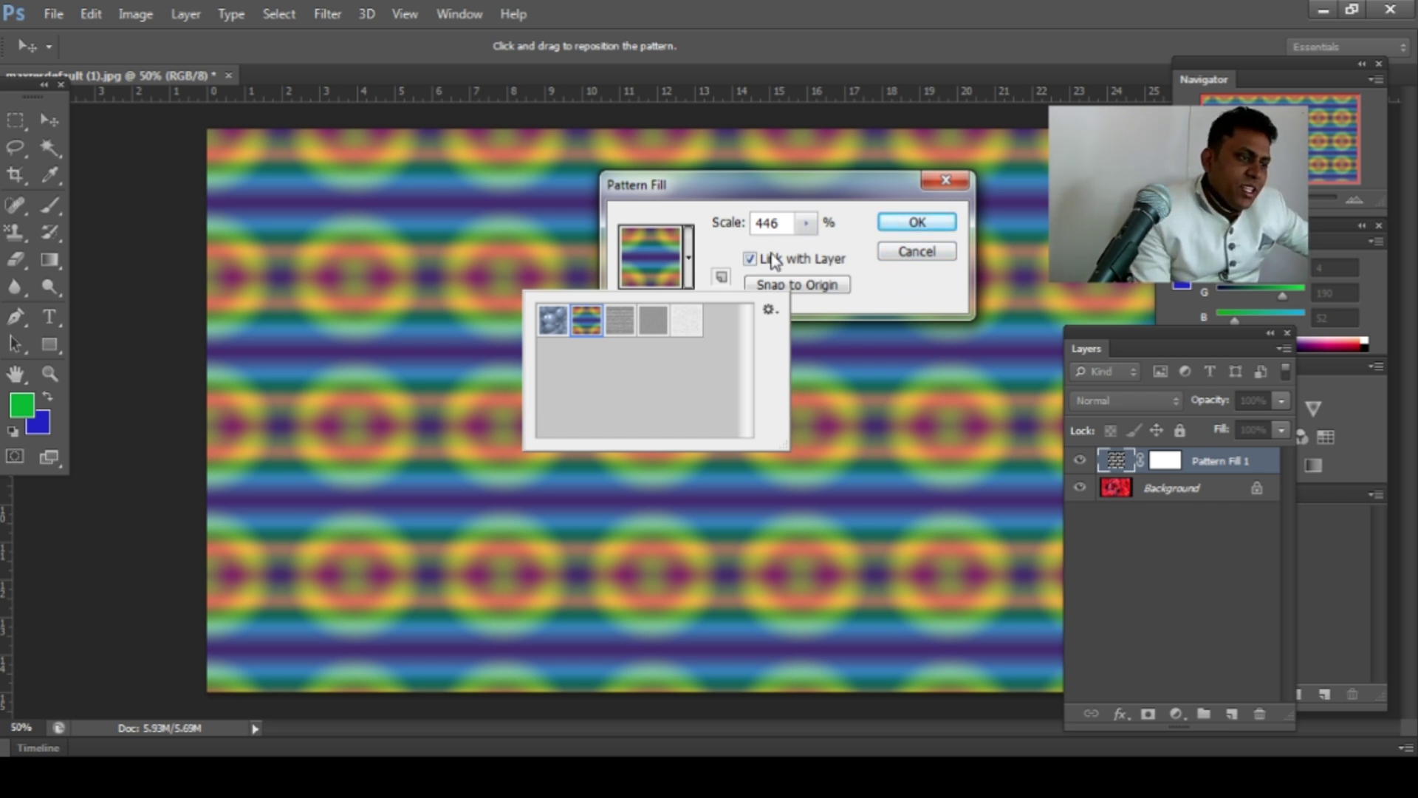
click(912, 292)
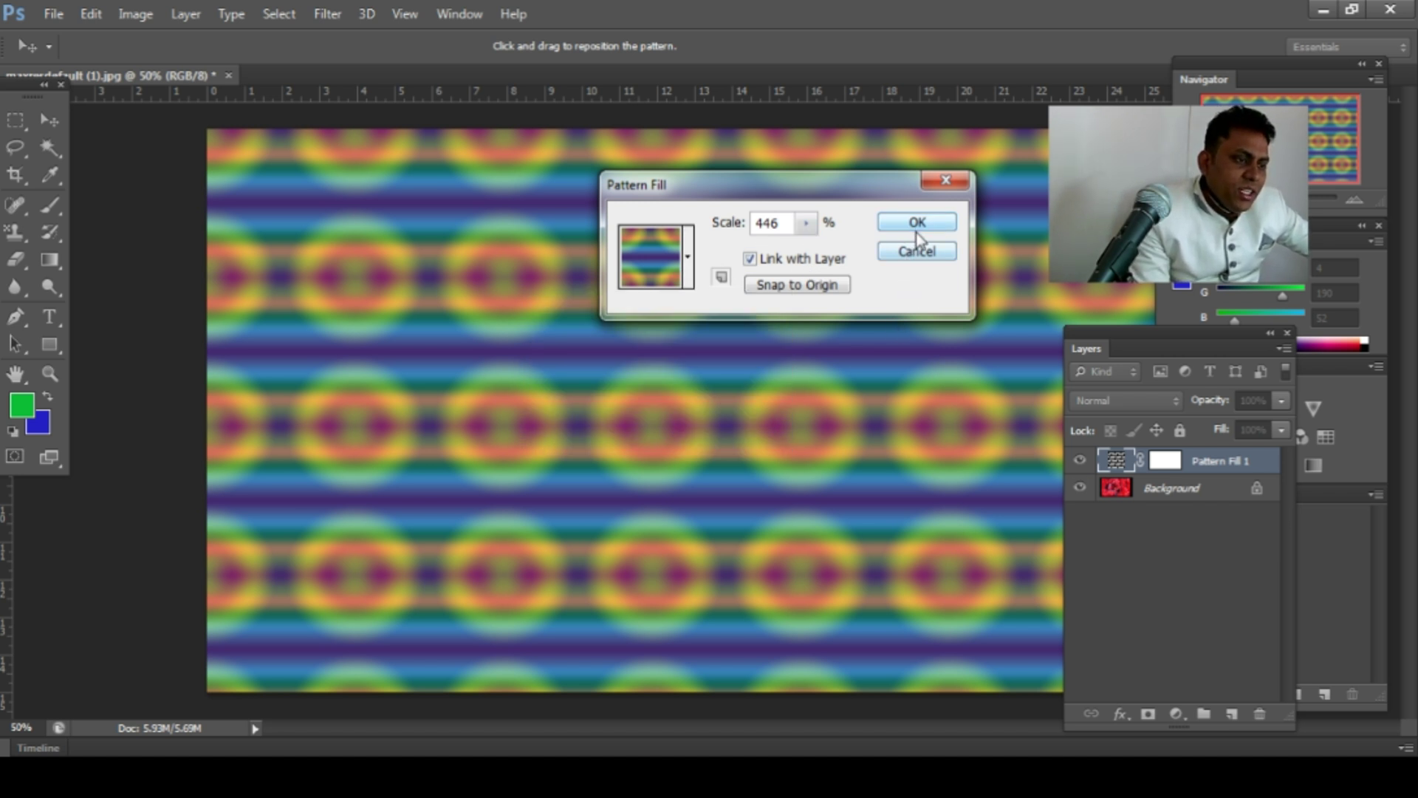
click(916, 222)
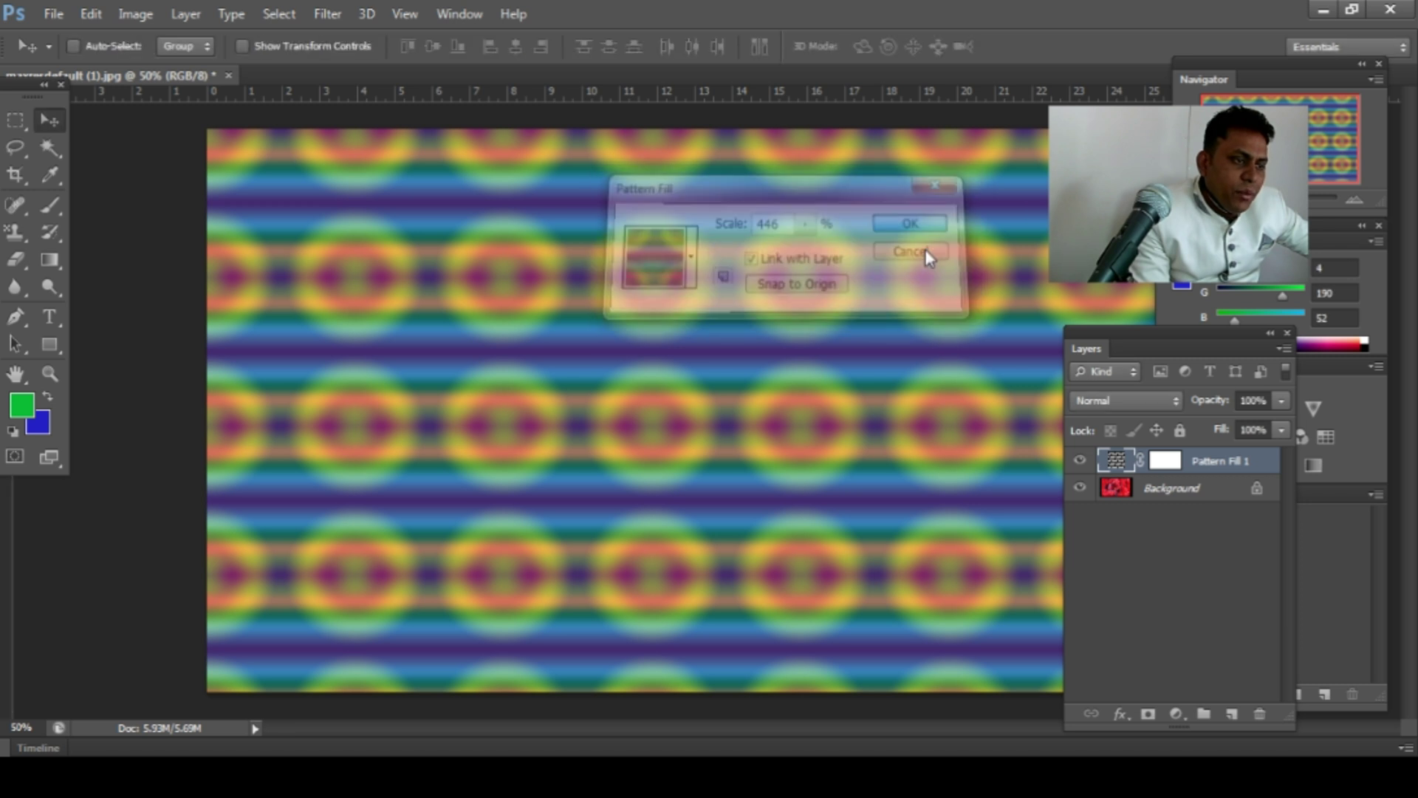
Fade Pattern Fill 1 to 39% opacity, reselect it, and start deleting it
click(1282, 401)
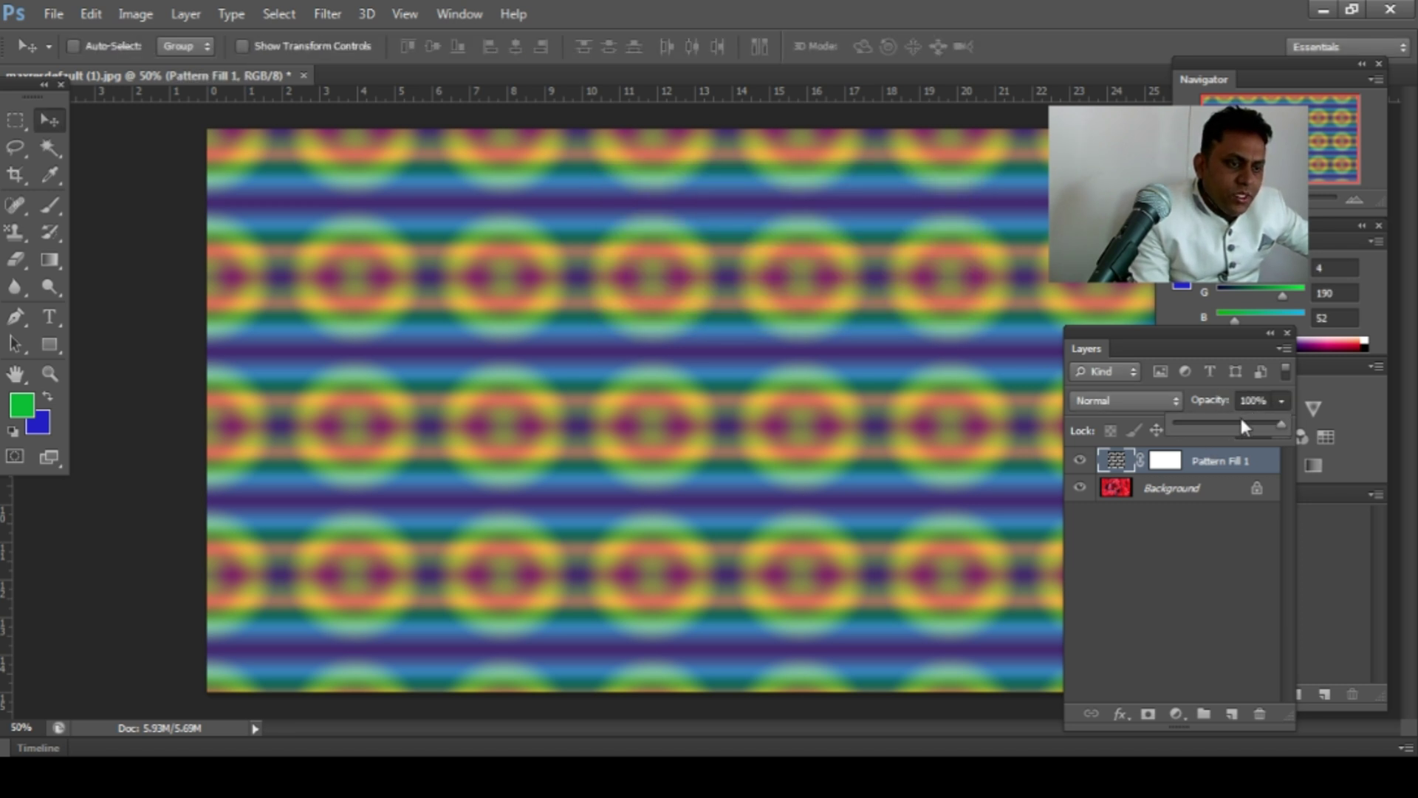
mouse_move(1240, 422)
mouse_down()
mouse_move(1194, 423)
mouse_move(1230, 417)
mouse_move(1217, 420)
mouse_up()
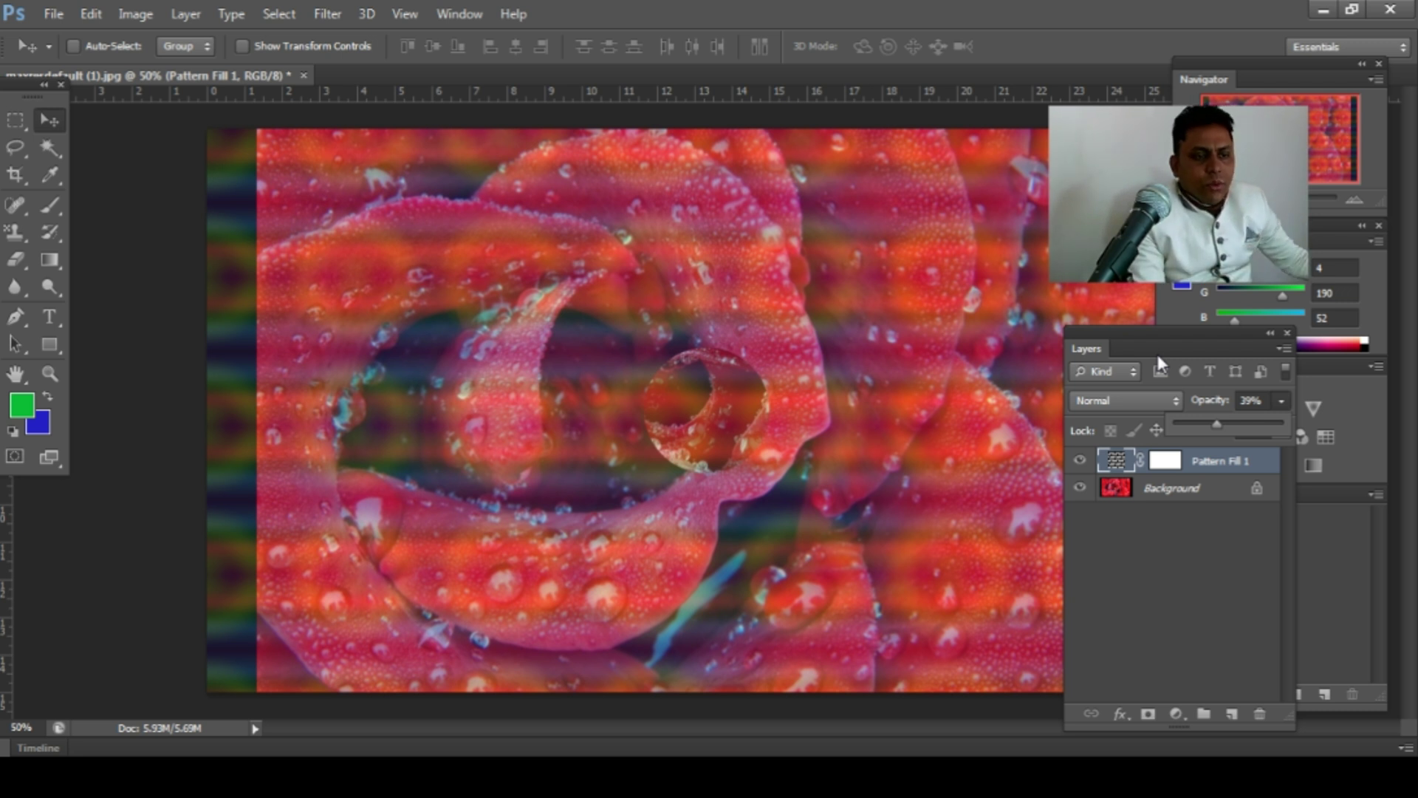
click(1278, 425)
click(1226, 488)
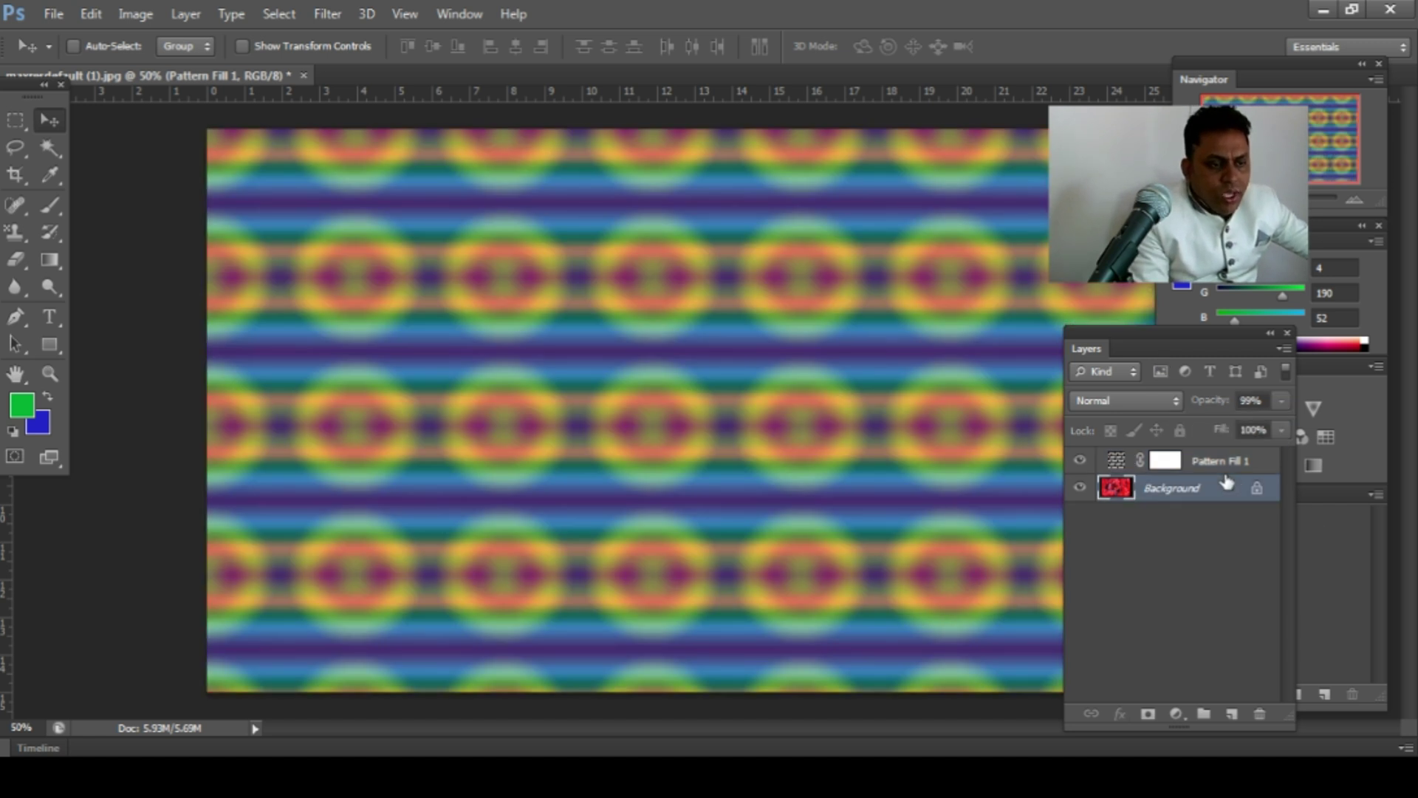
key(alt+bracketright)
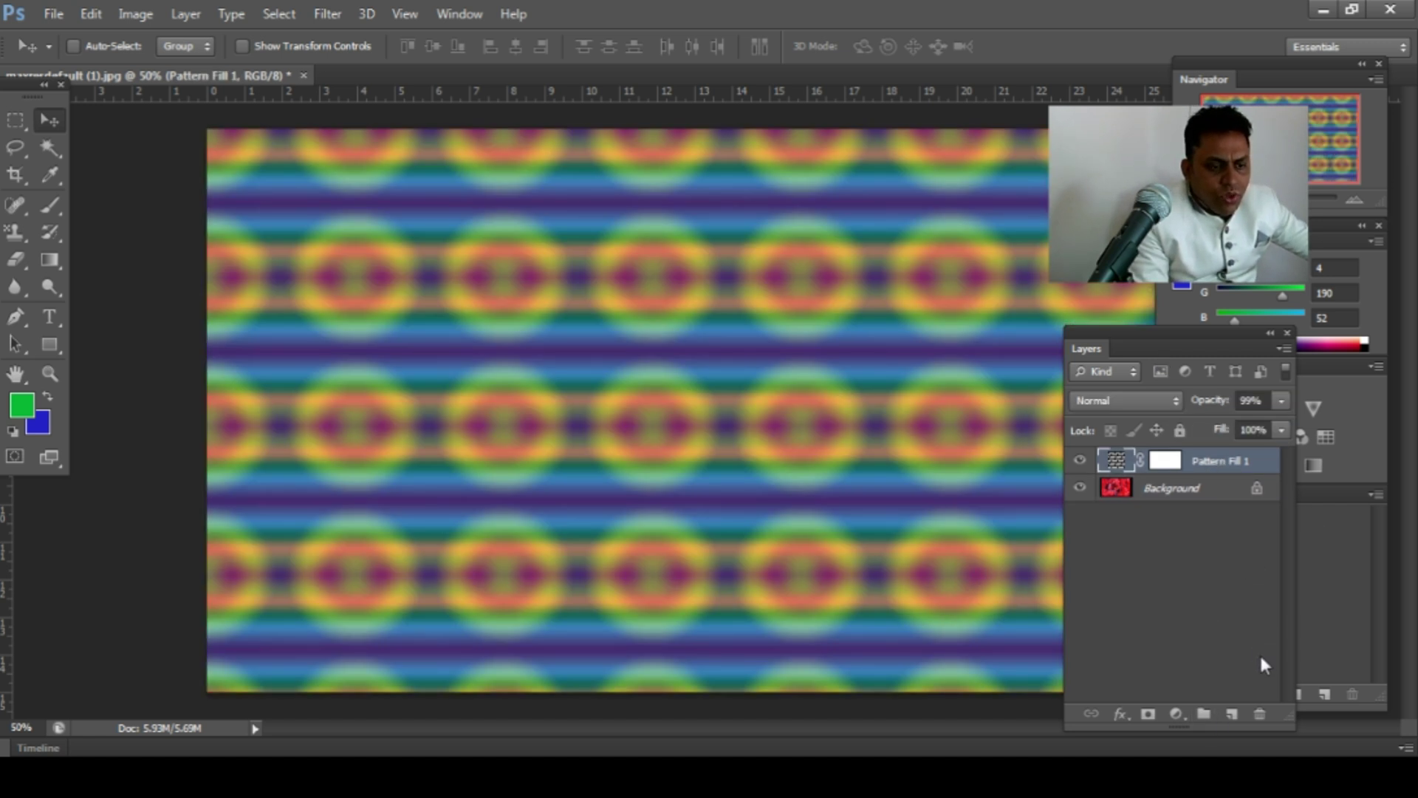
click(1259, 715)
Confirm deleting Pattern Fill 1, then open and dismiss the adjustment layer list
click(631, 305)
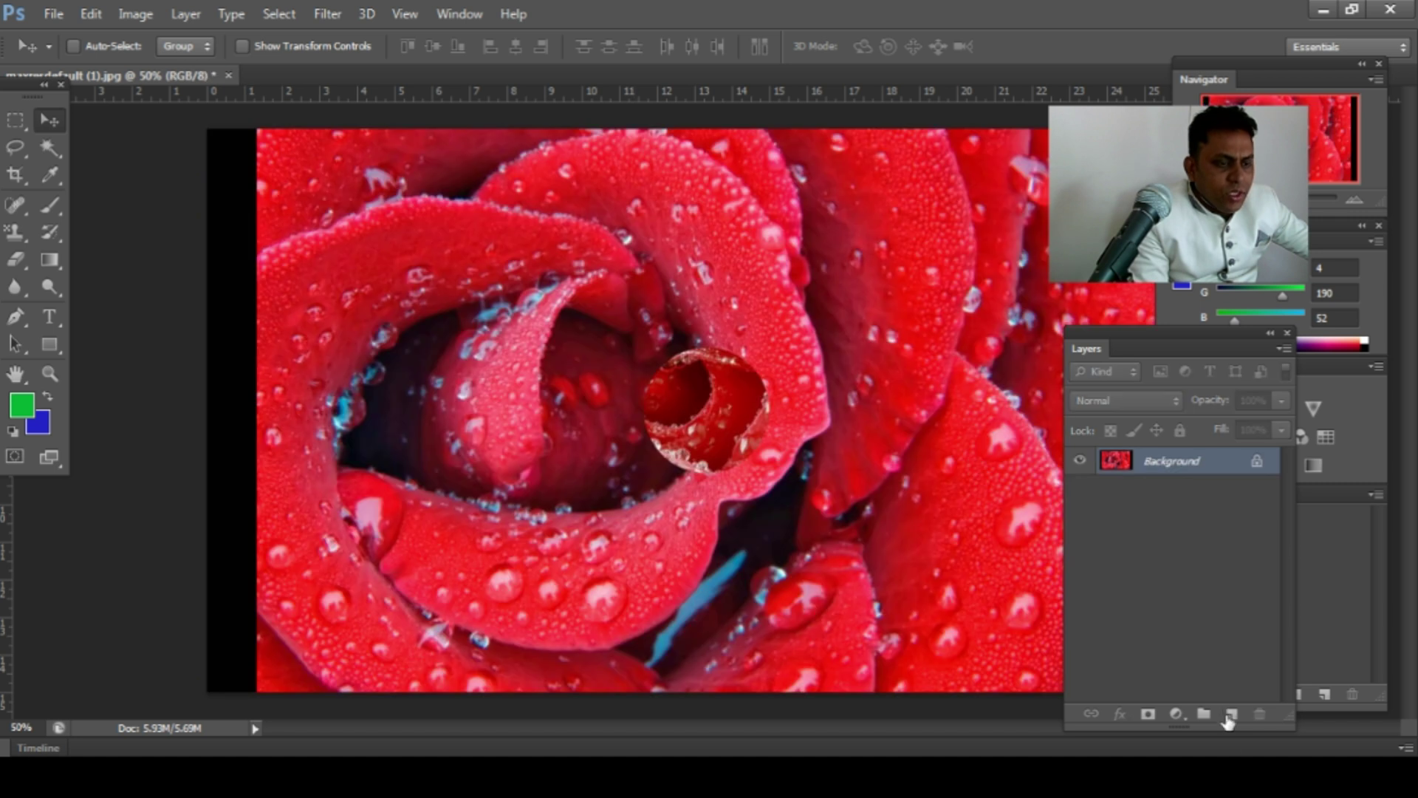
click(1176, 713)
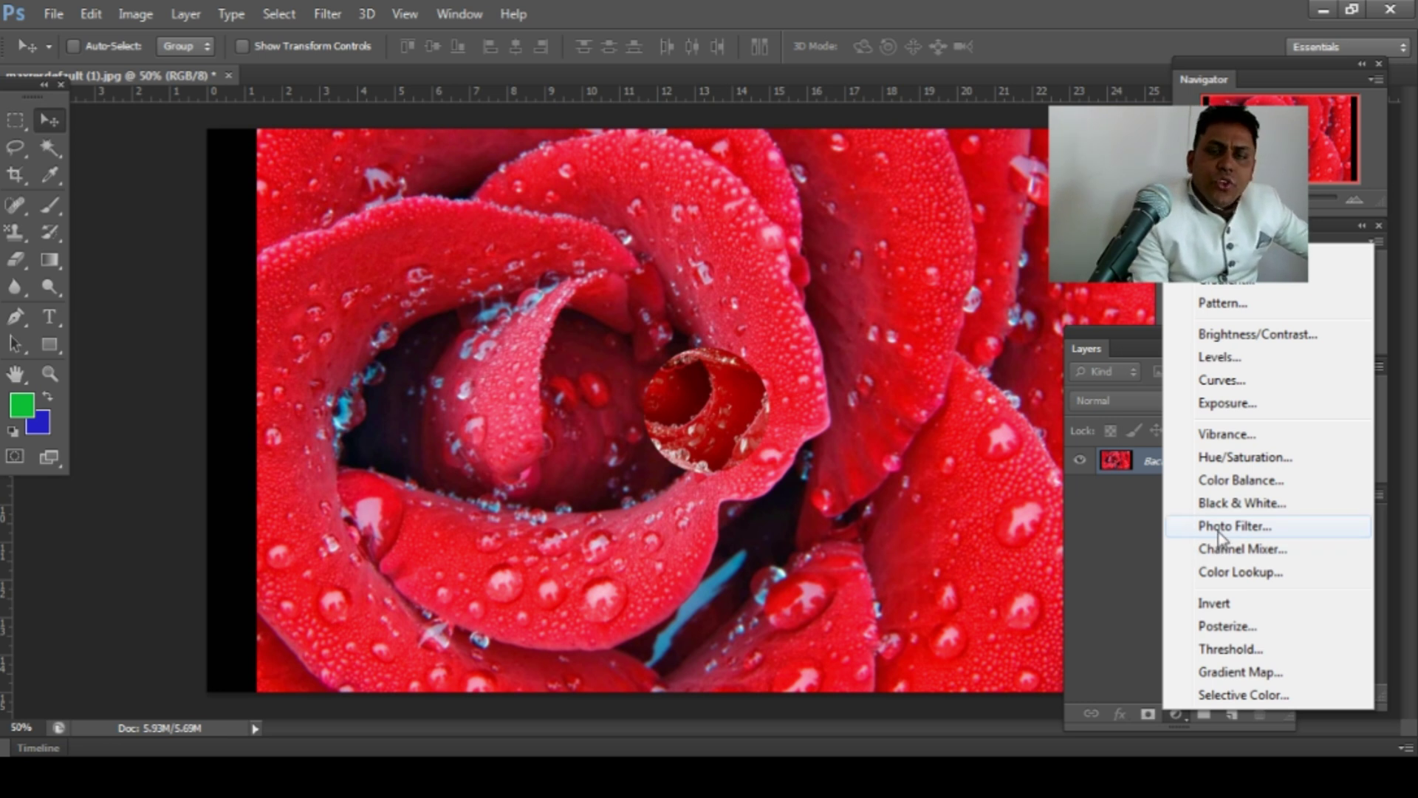
click(1135, 626)
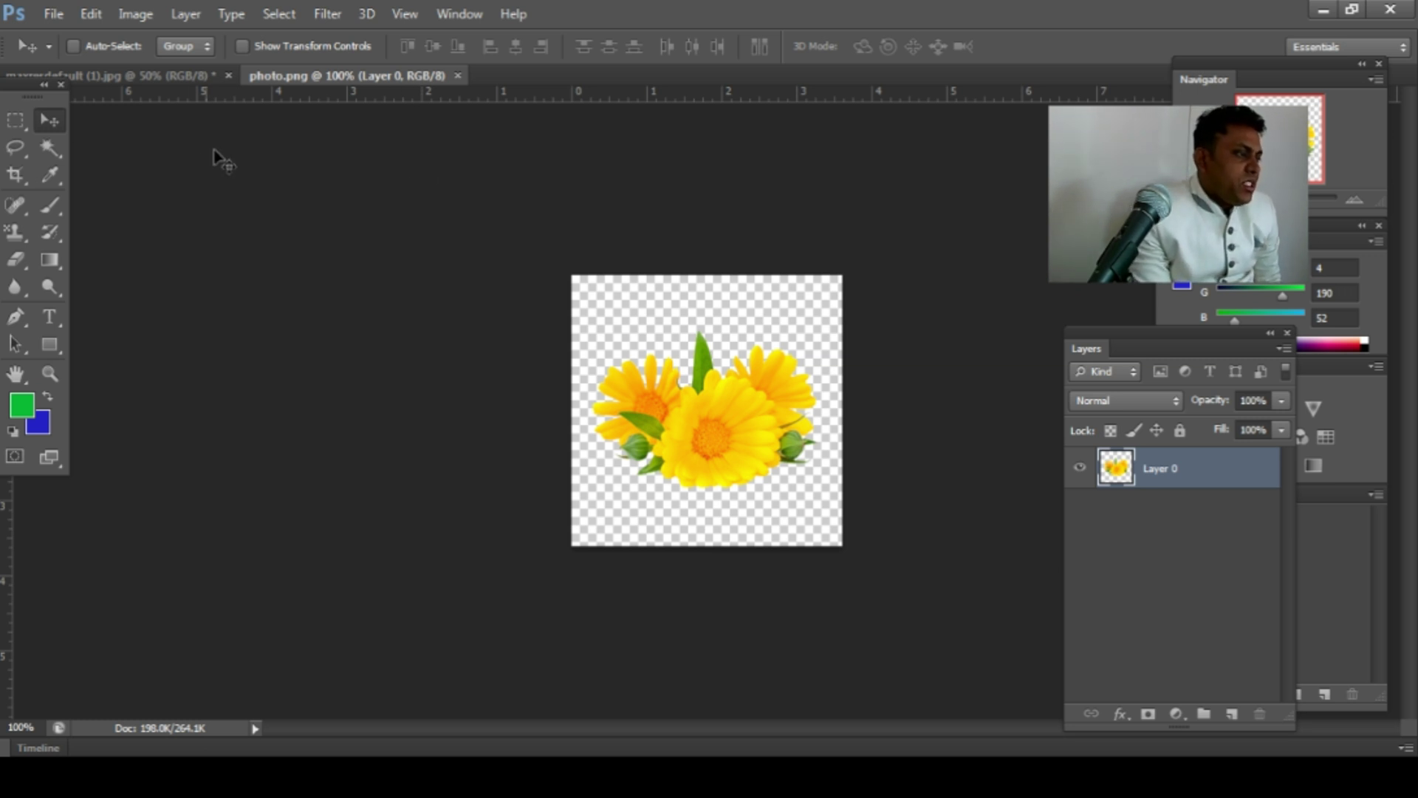
Drag the yellow flower cutout from photo.png onto the red rose photo as a new Layer 1
click(147, 77)
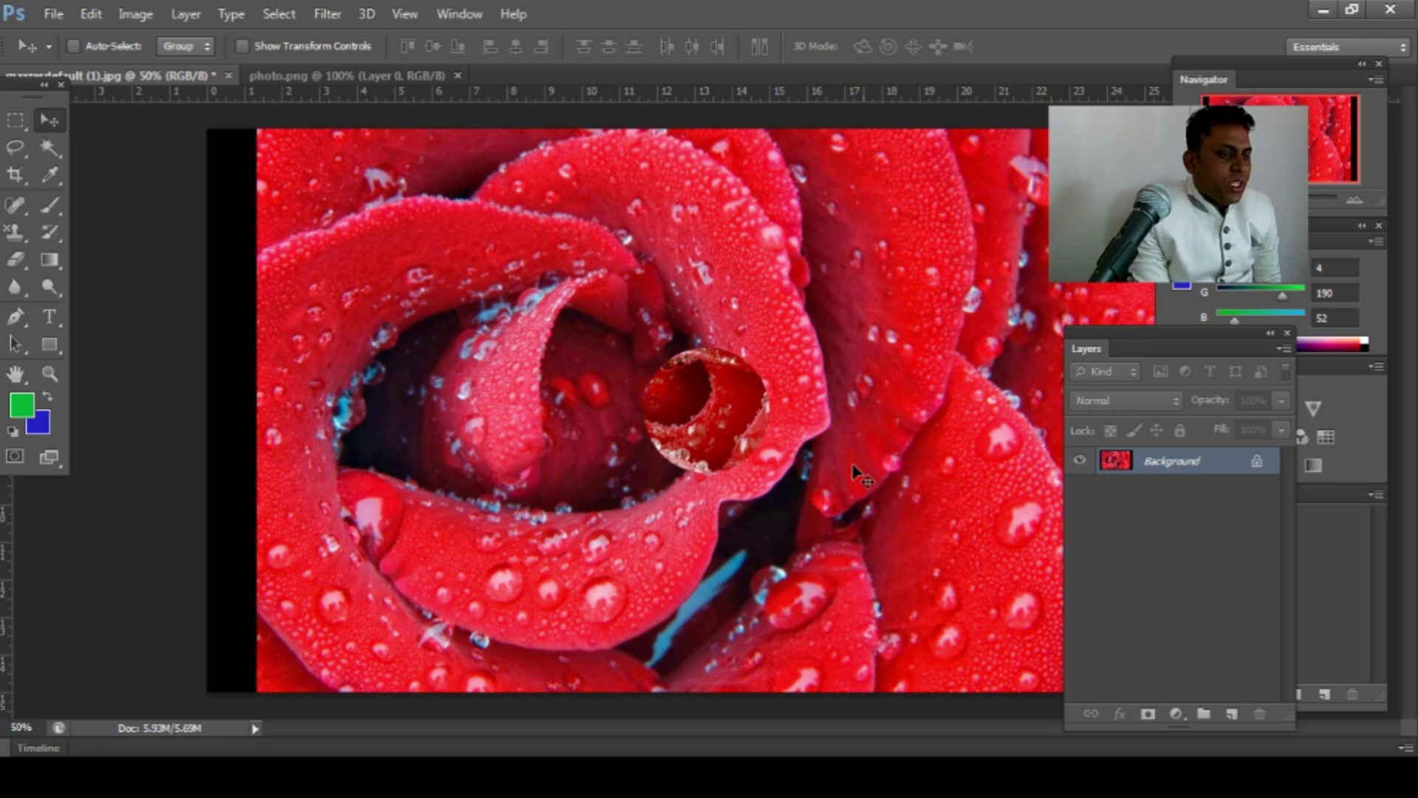
click(311, 75)
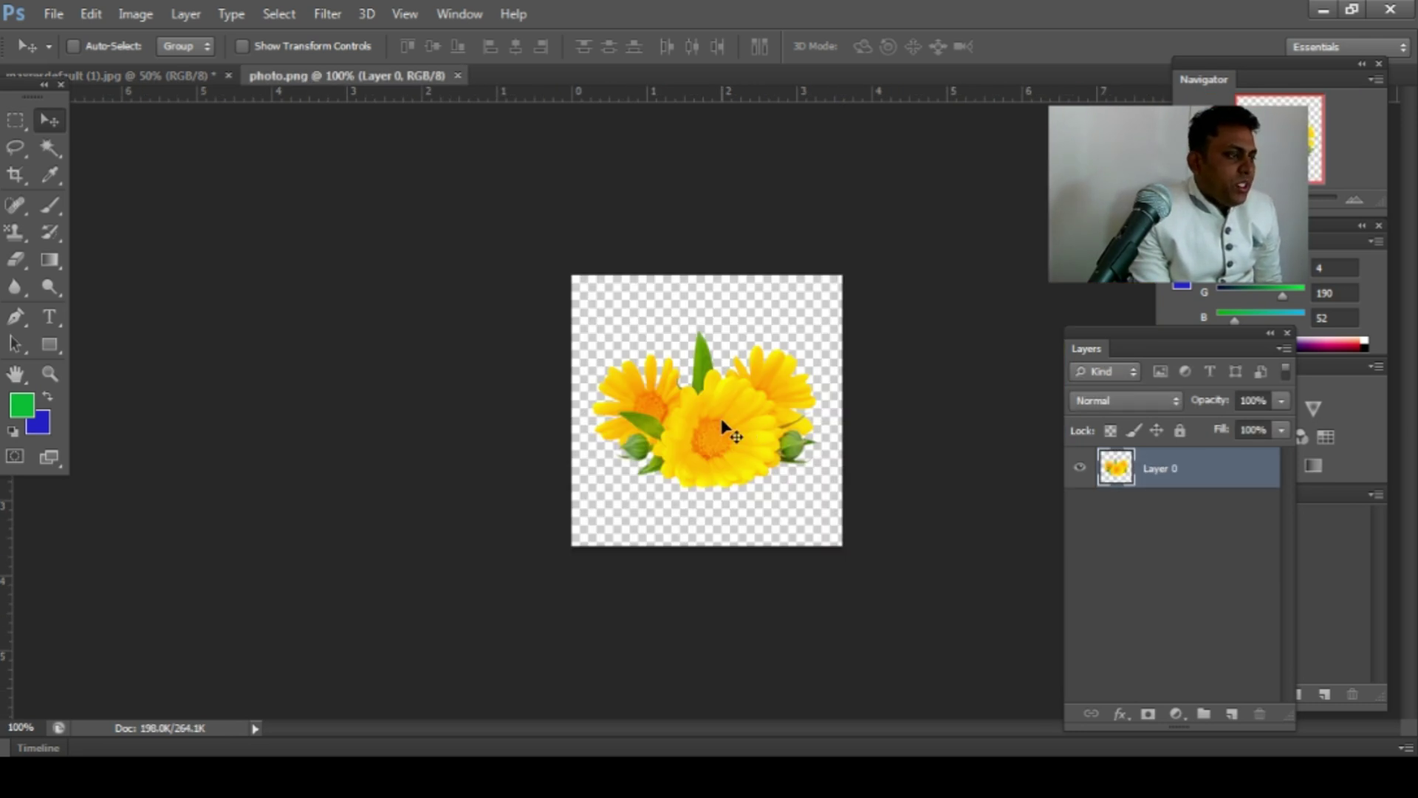
click(58, 13)
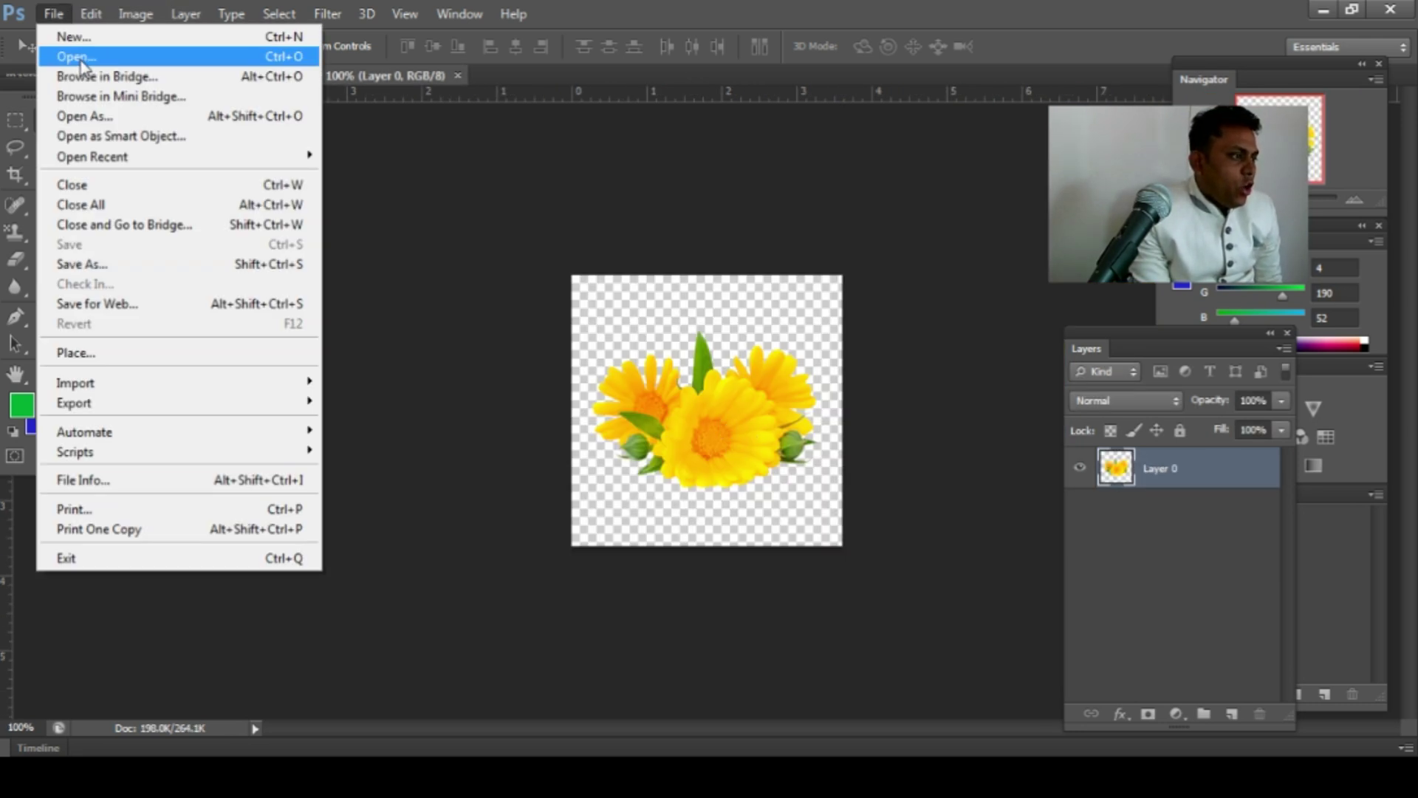
click(78, 57)
click(574, 528)
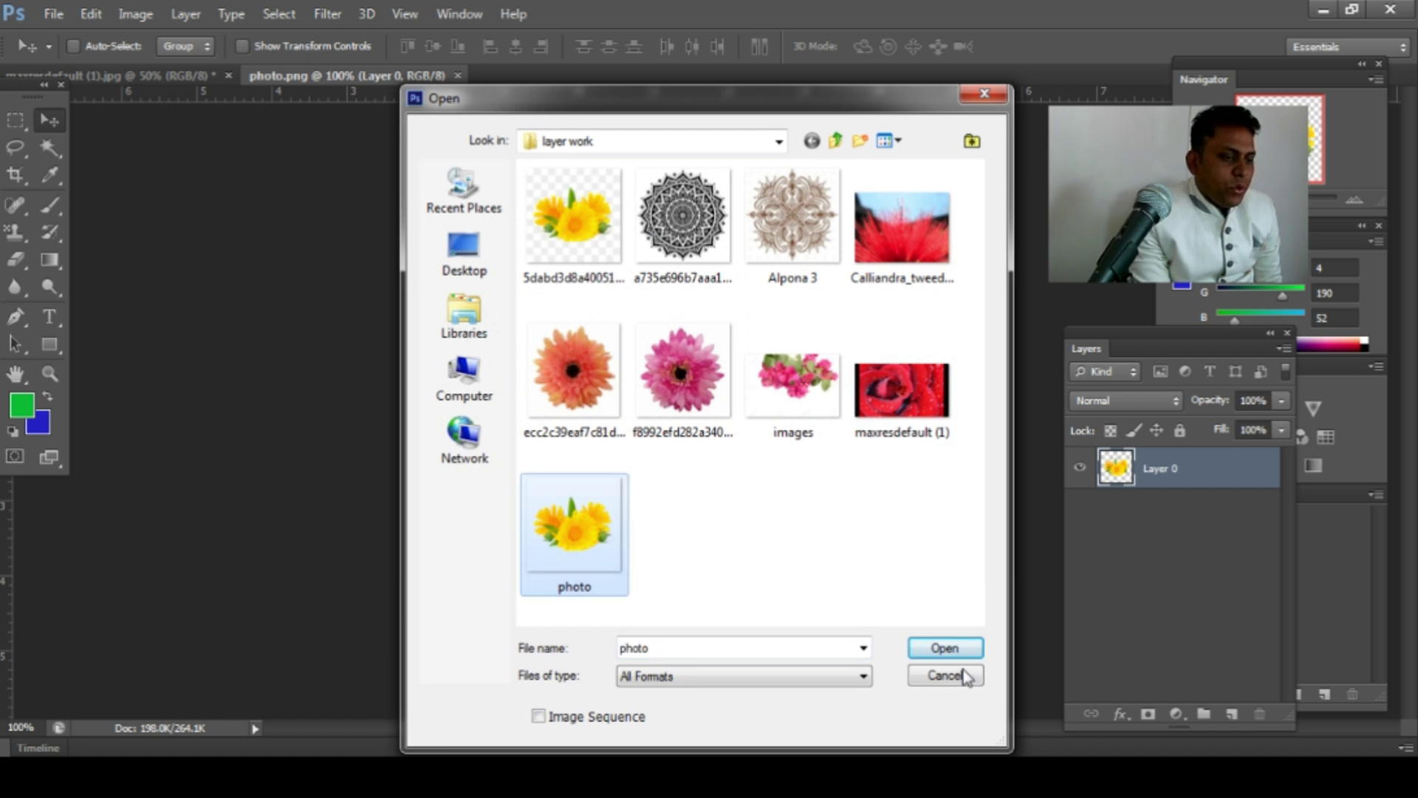
click(946, 676)
drag(751, 447, 802, 422)
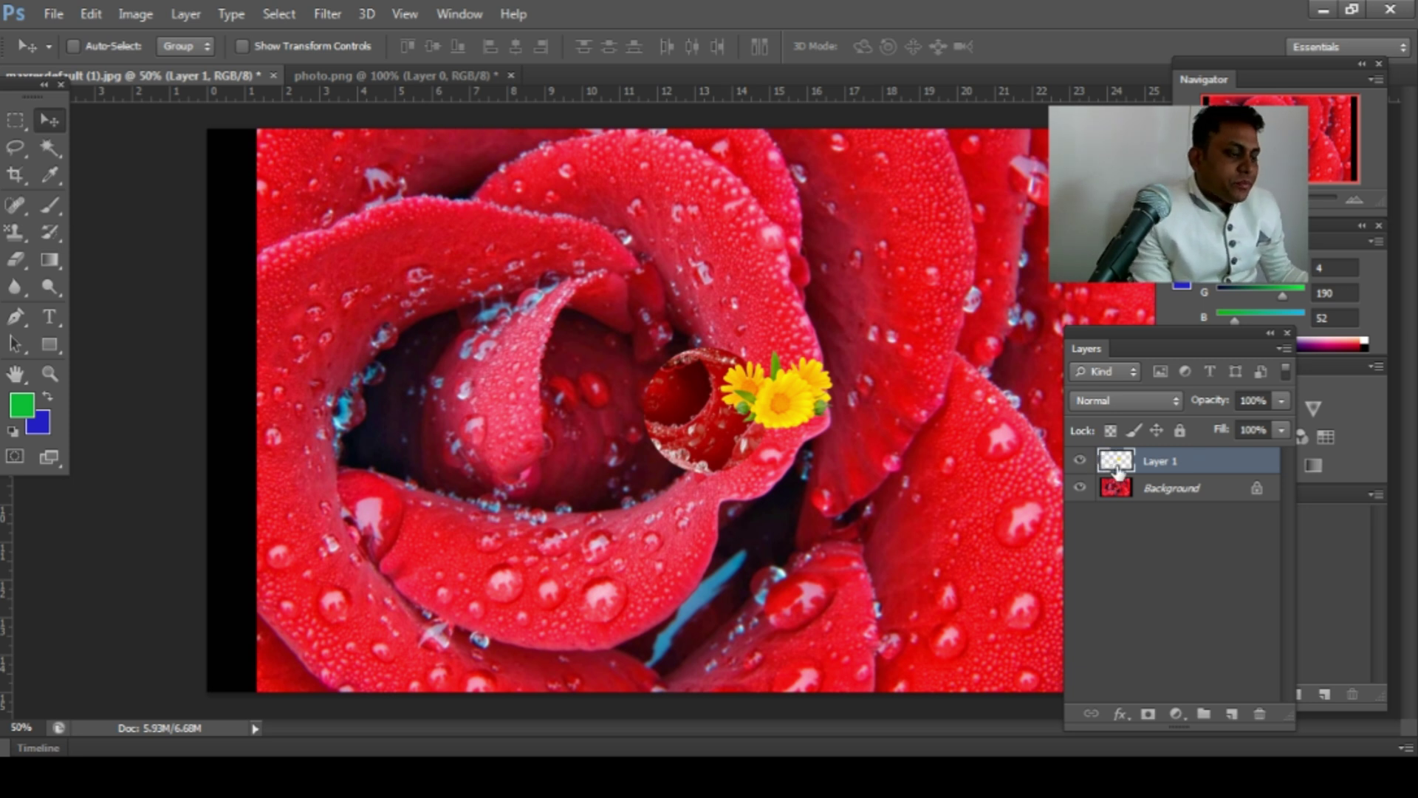
Free-transform the flower layer to about 258% and centre it over the rose's heart
key(ctrl+t)
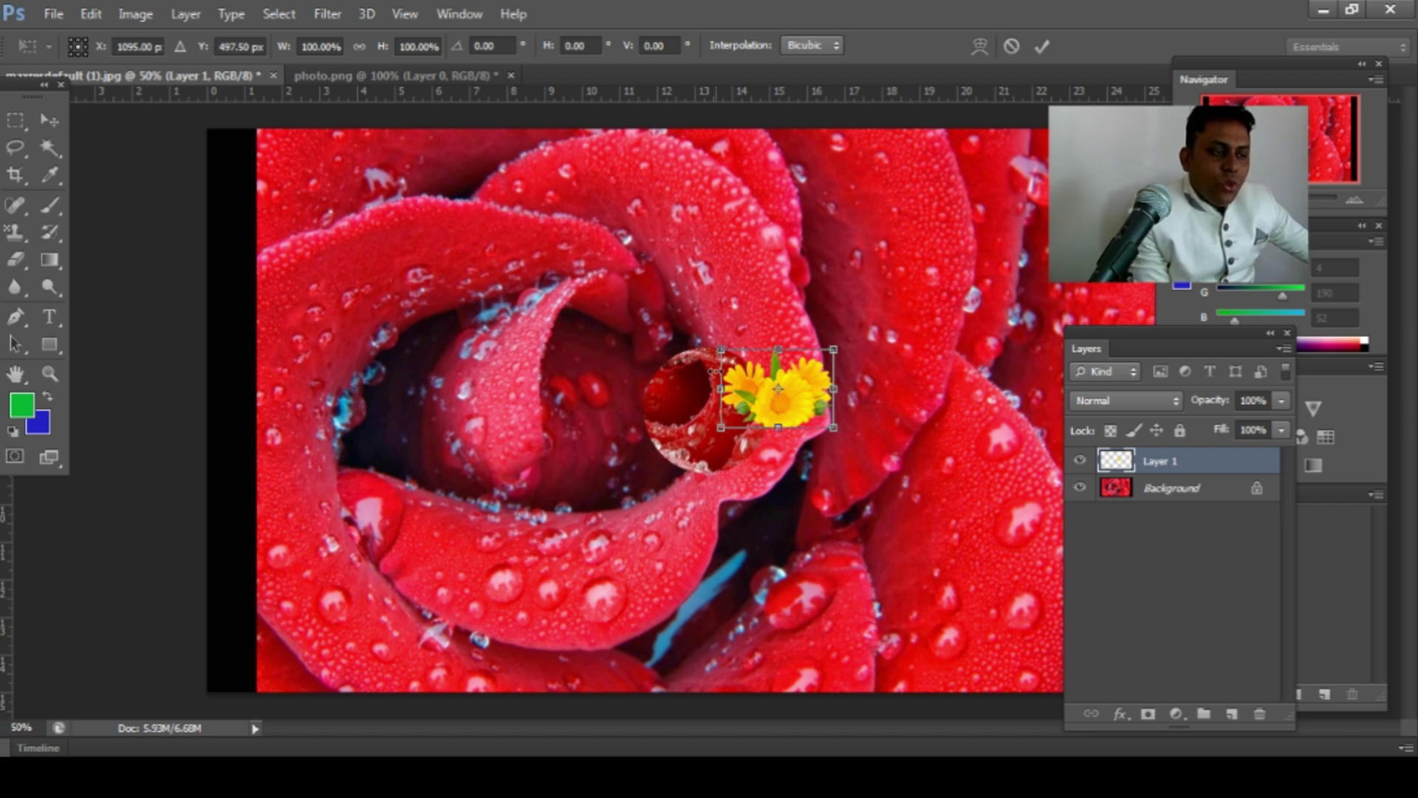
drag(783, 407, 755, 403)
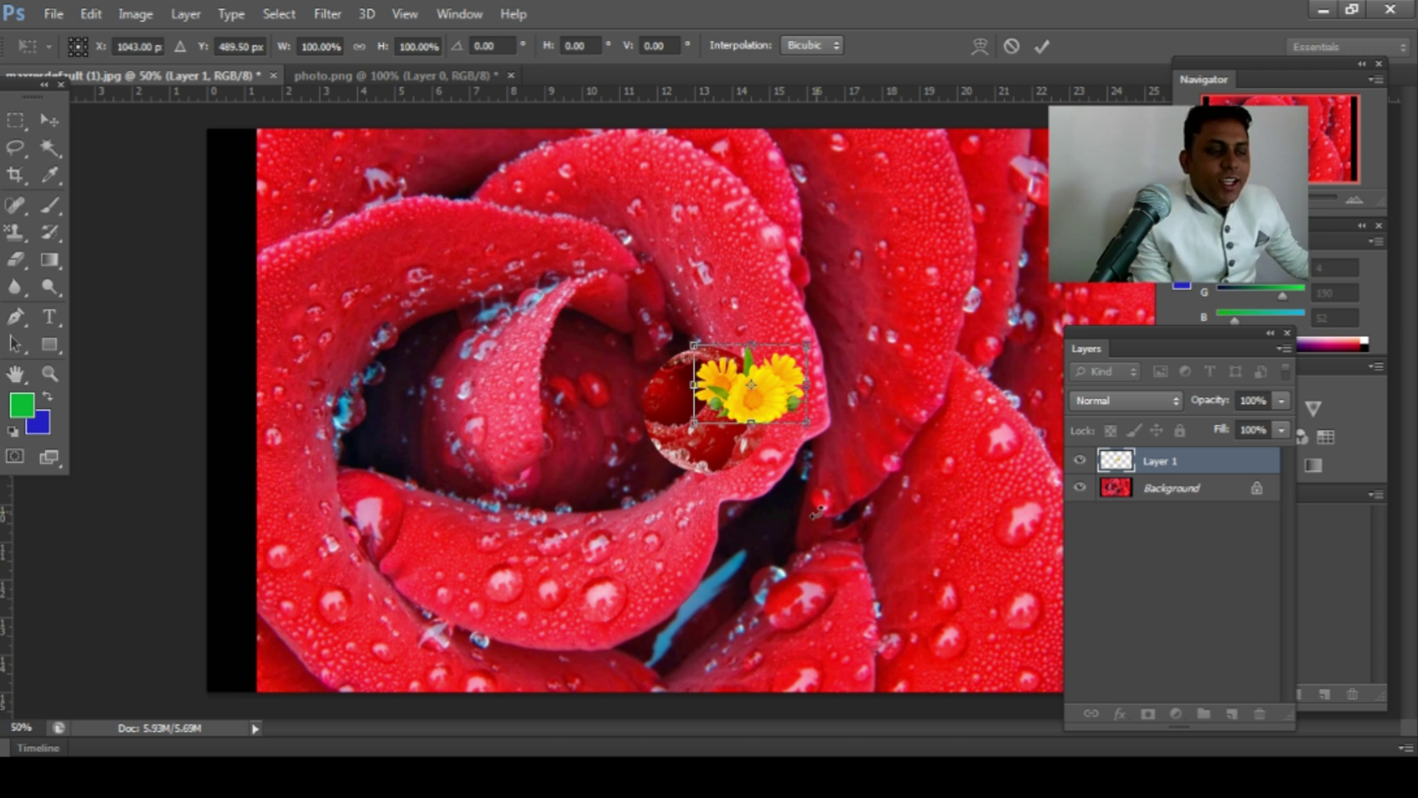
drag(756, 407, 839, 497)
key(Return)
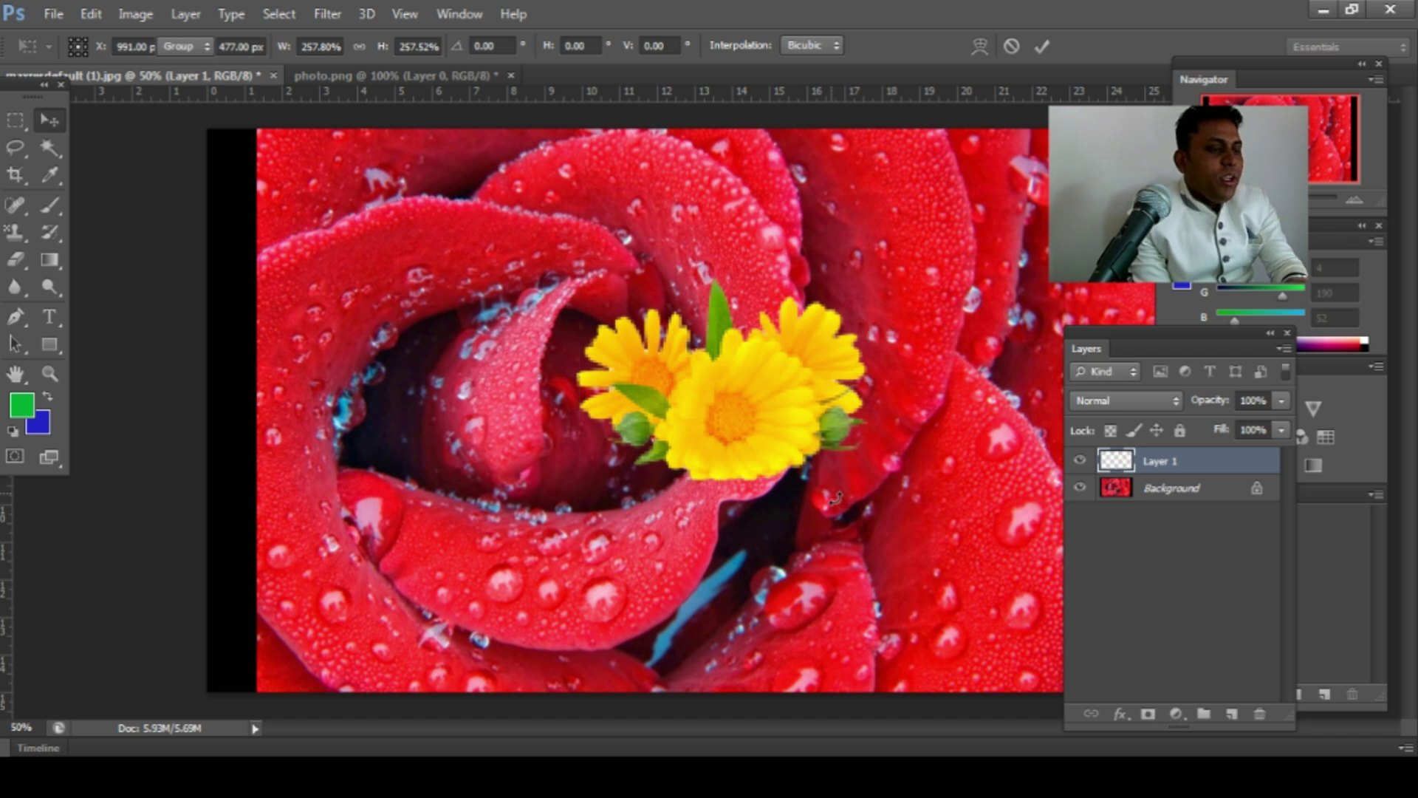
mouse_move(760, 404)
mouse_down()
mouse_move(680, 425)
mouse_move(743, 424)
mouse_up()
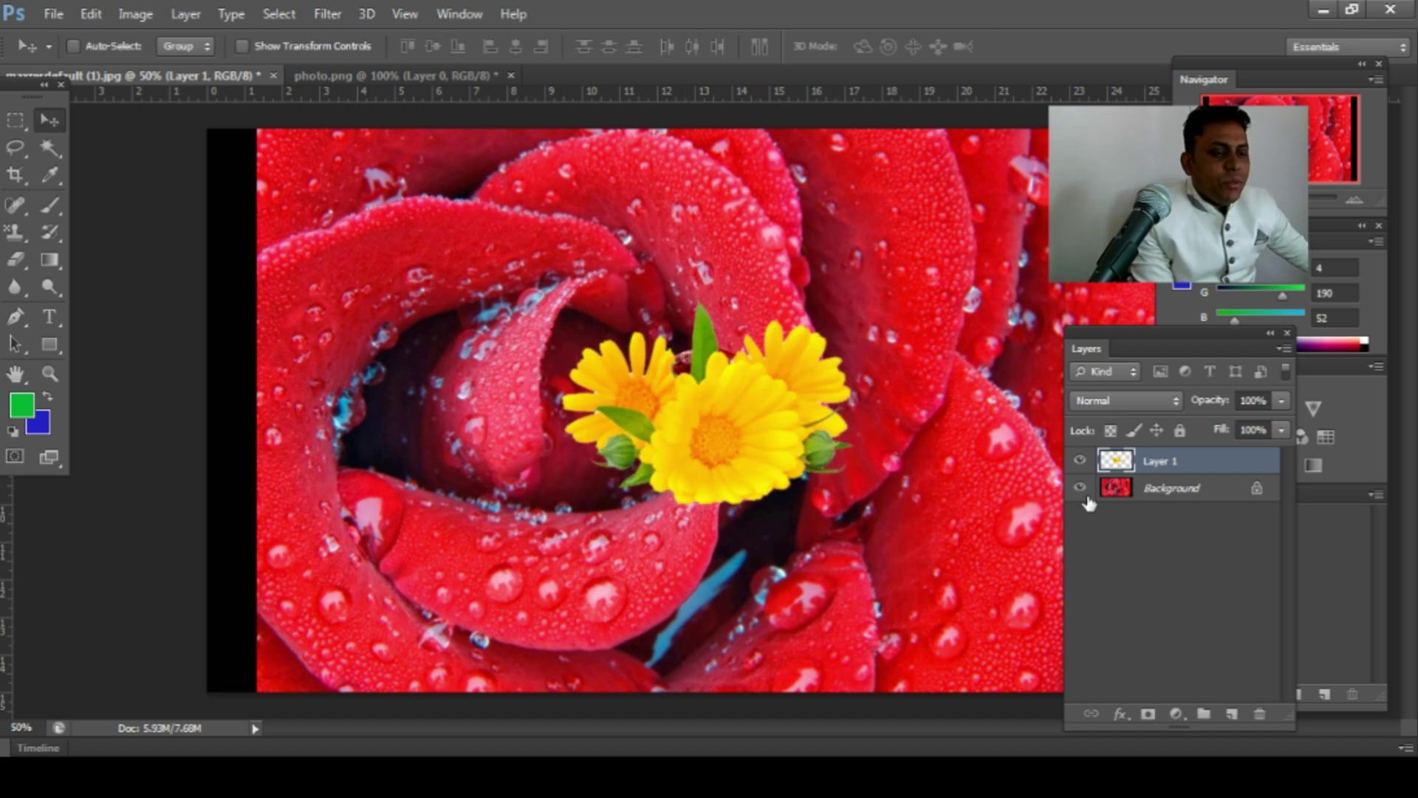
click(1150, 489)
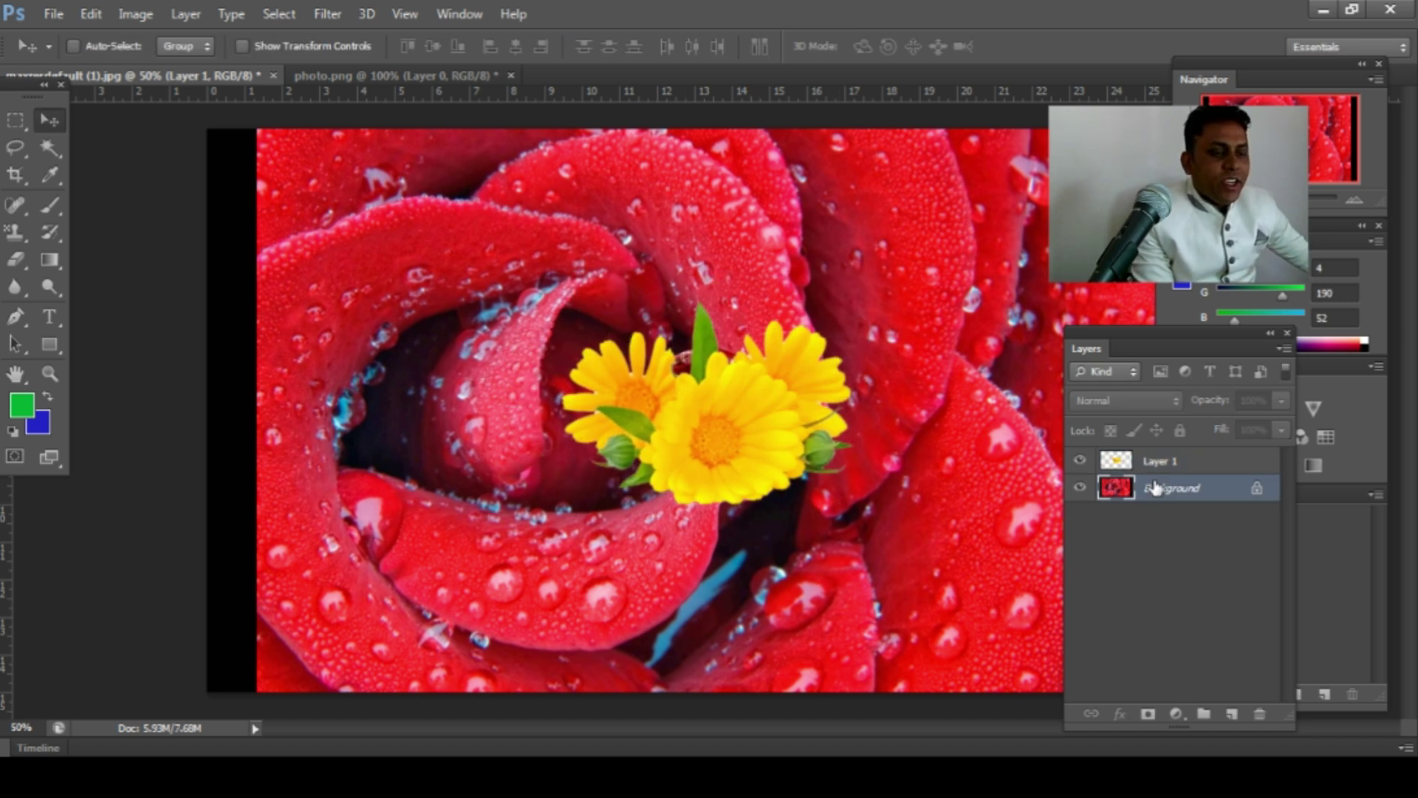
Hide and show the rose Background twice to preview the flower cutout alone
click(1077, 488)
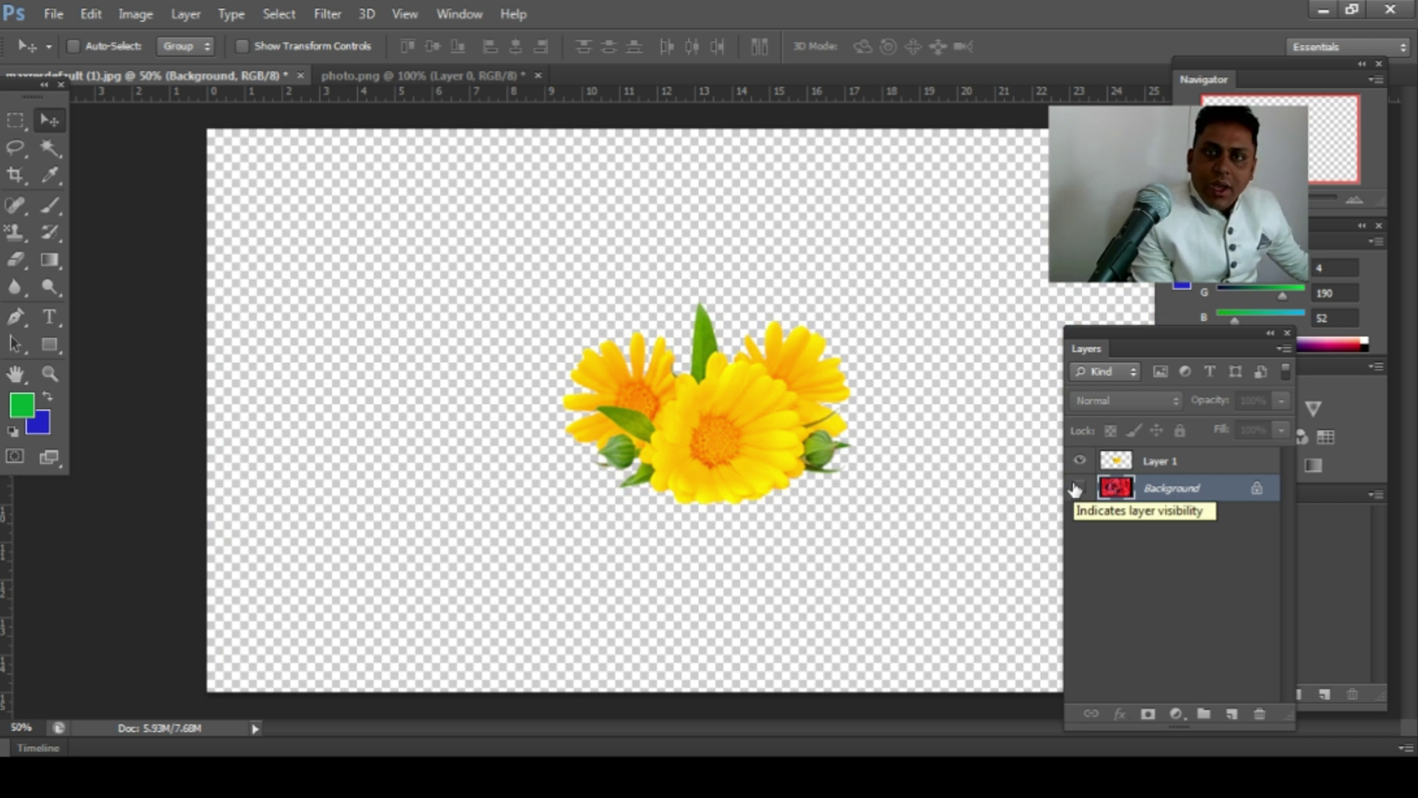
click(1077, 488)
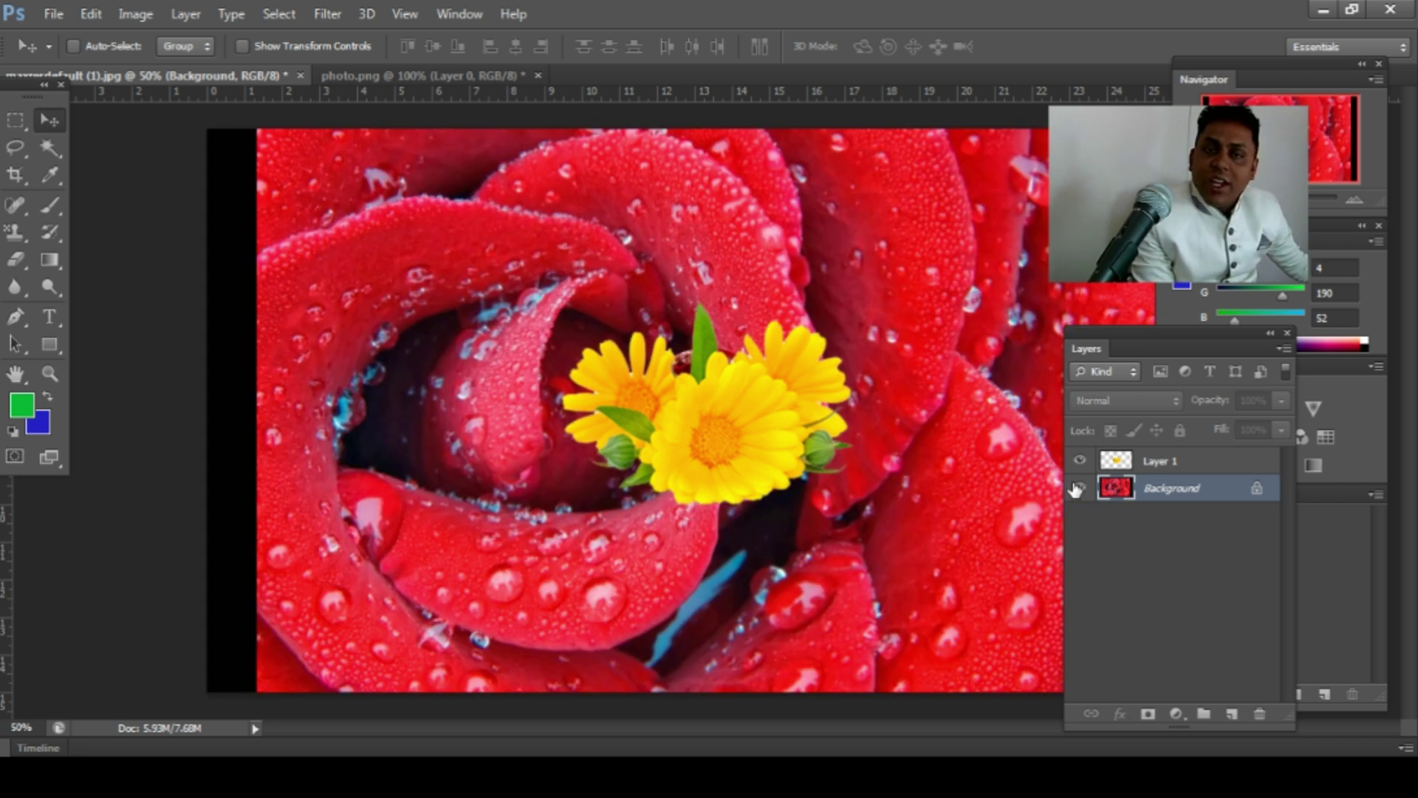
click(1077, 487)
click(1077, 487)
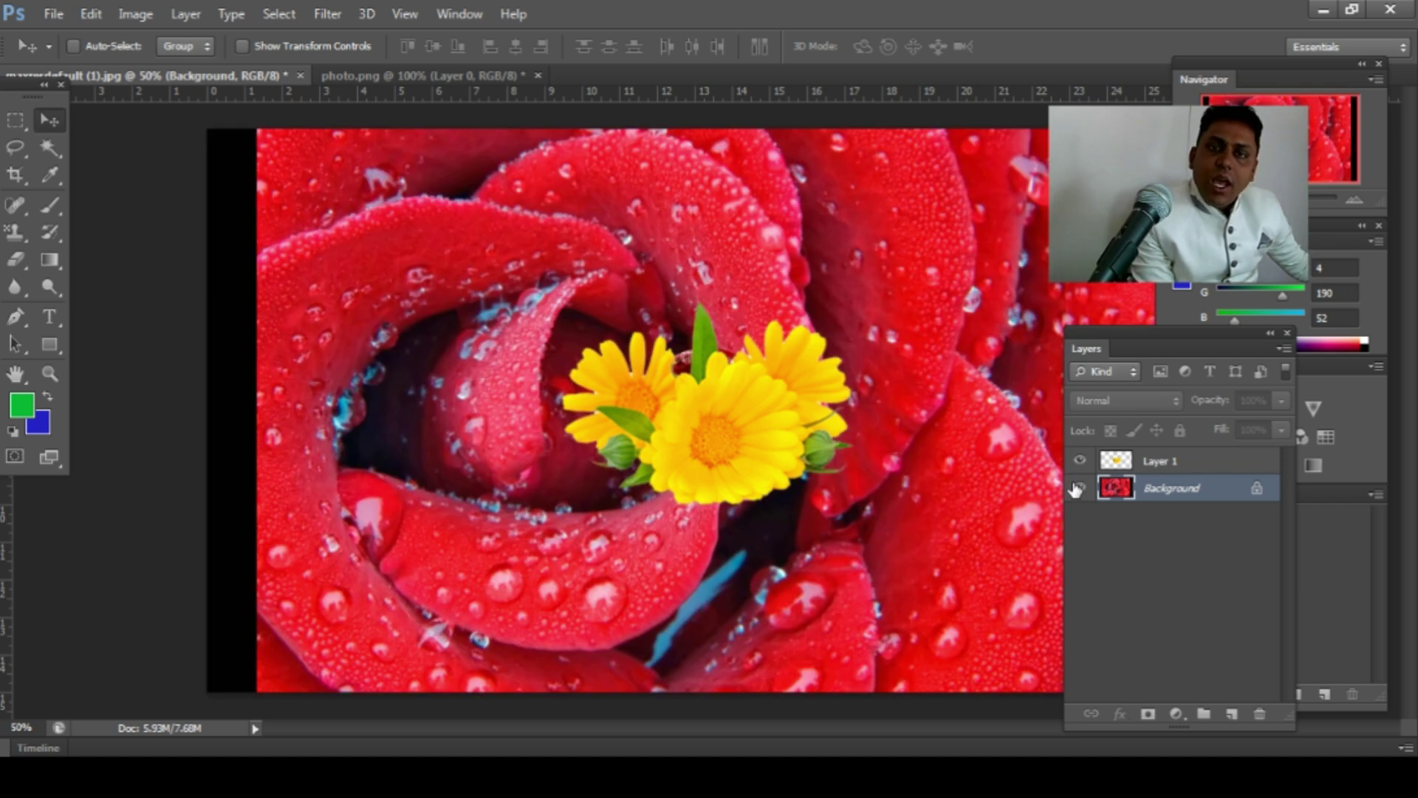
Rename Layer 1 to 'flower' and toggle its visibility to check it
click(1173, 471)
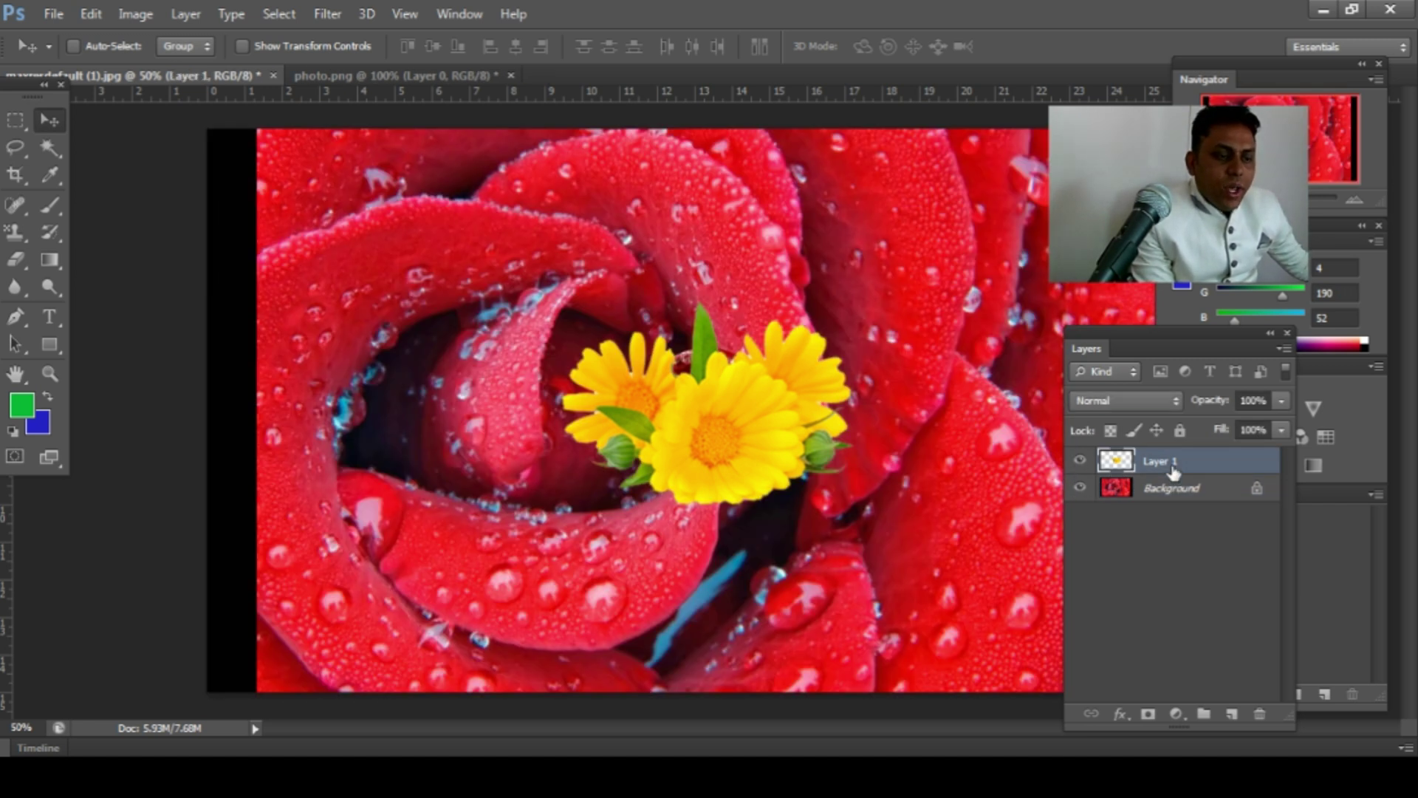
double_click(1146, 462)
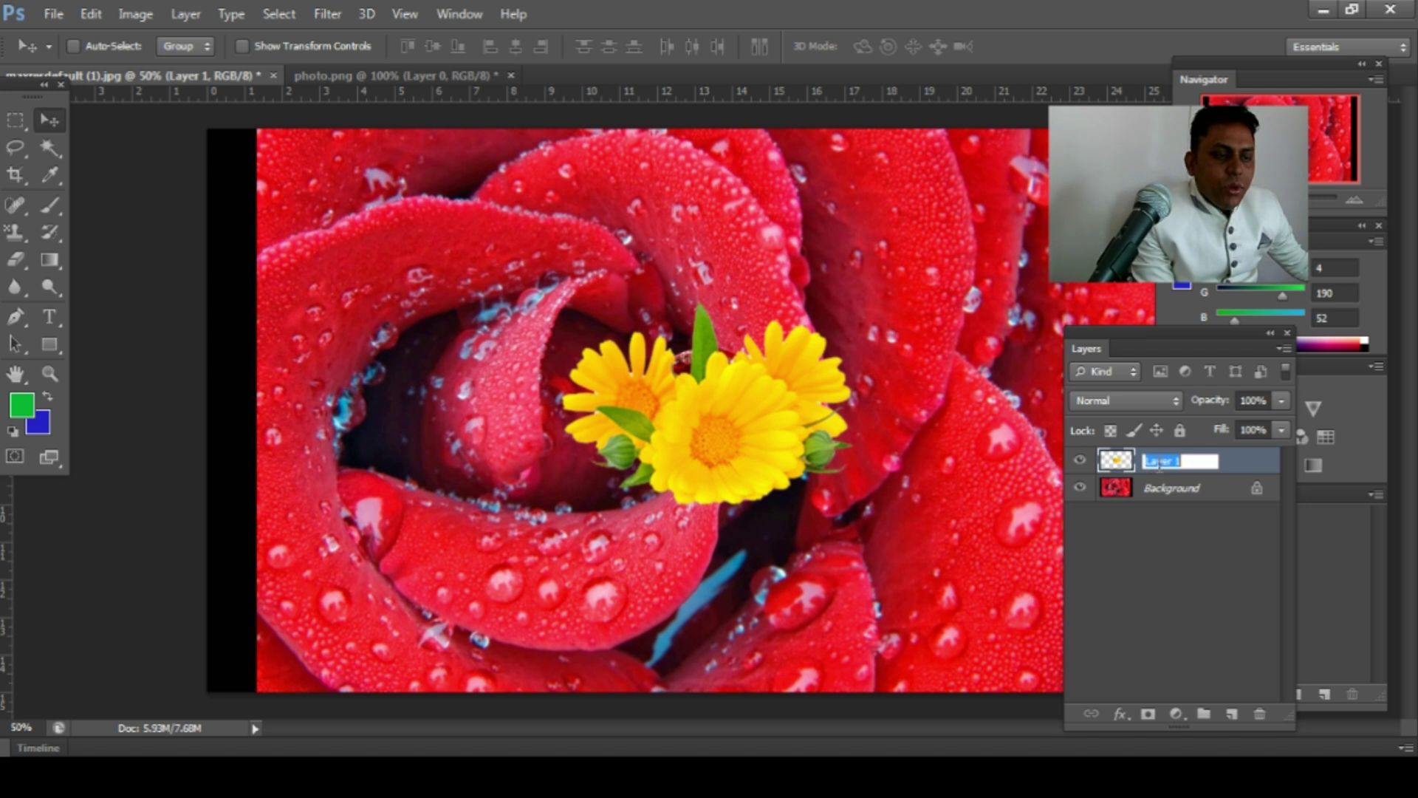
key(BackSpace)
text(flower)
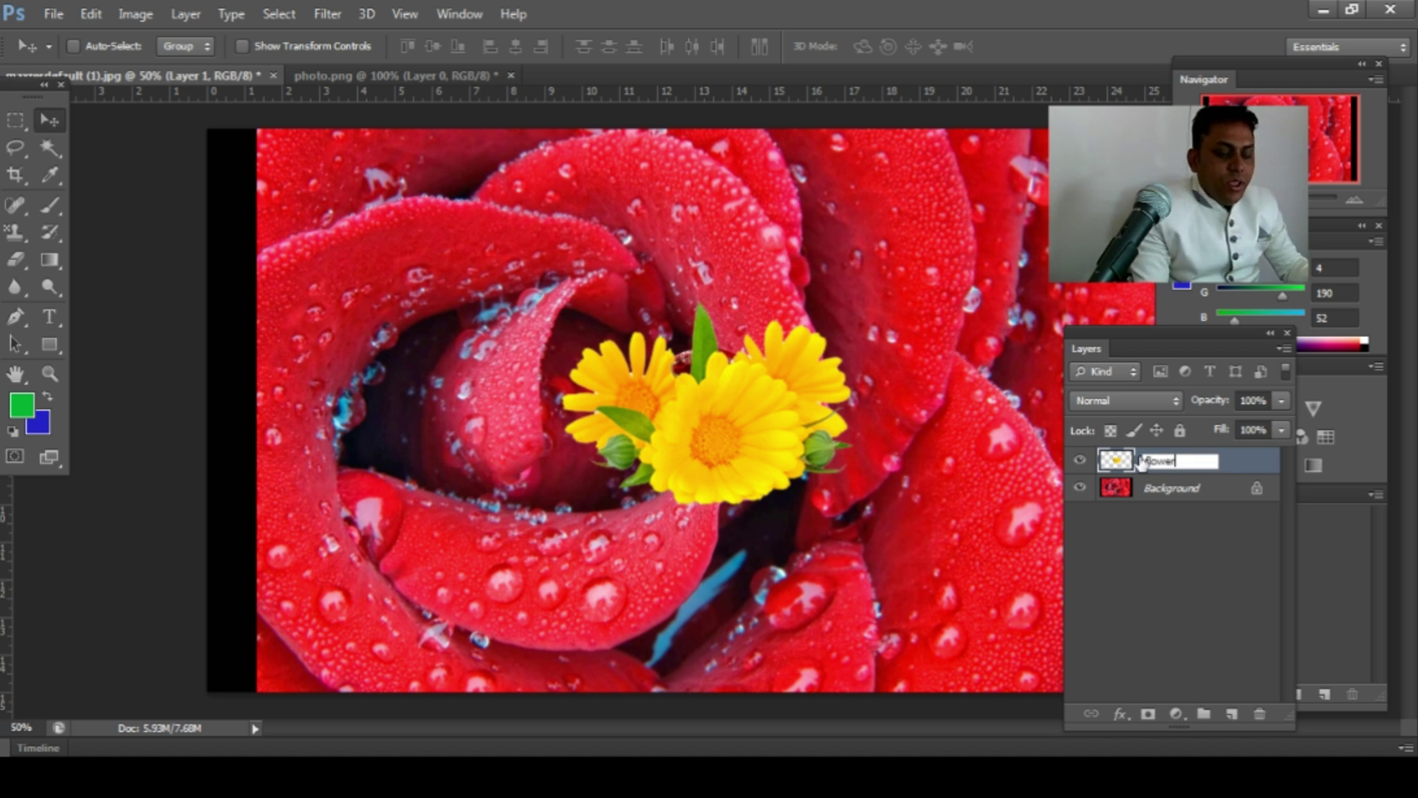
key(Return)
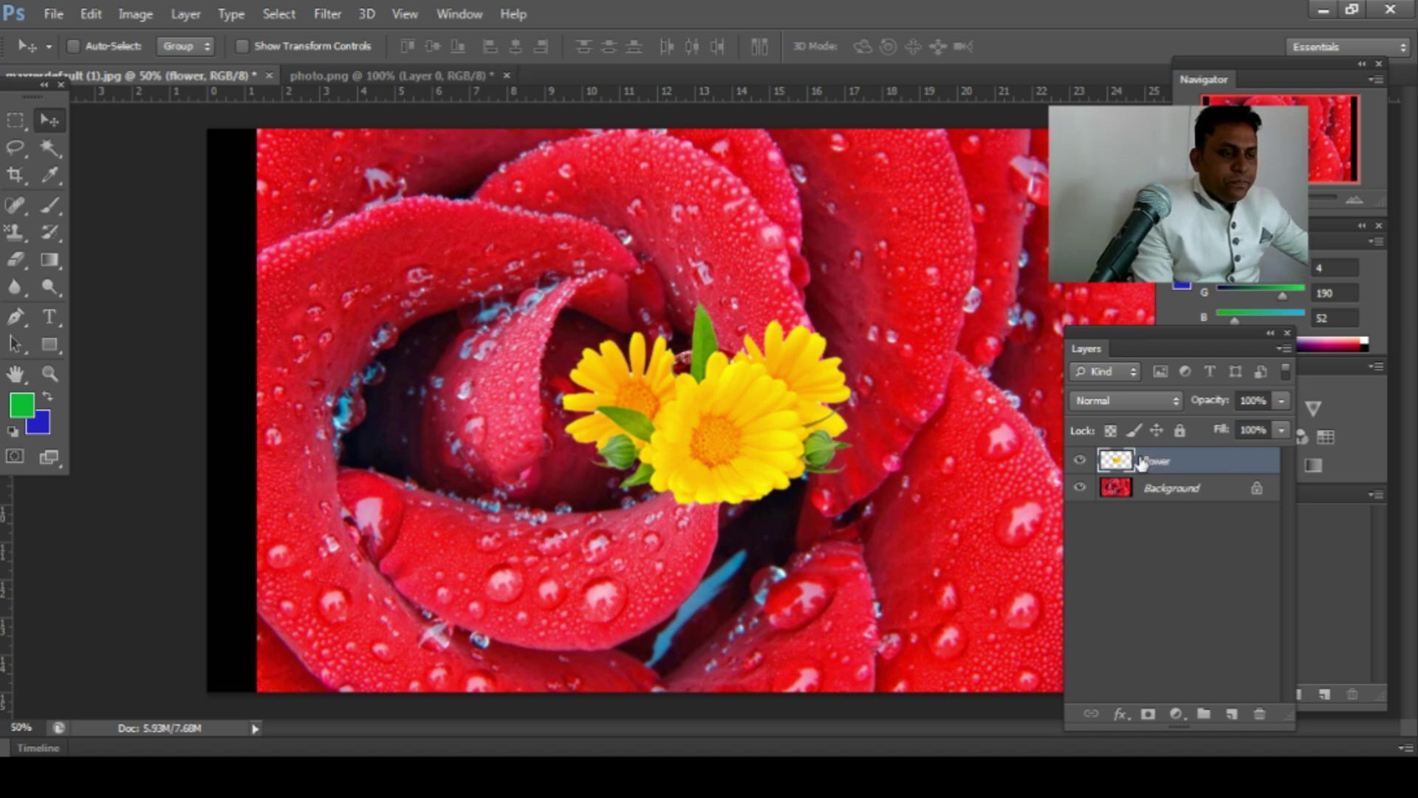
click(1080, 460)
click(1080, 461)
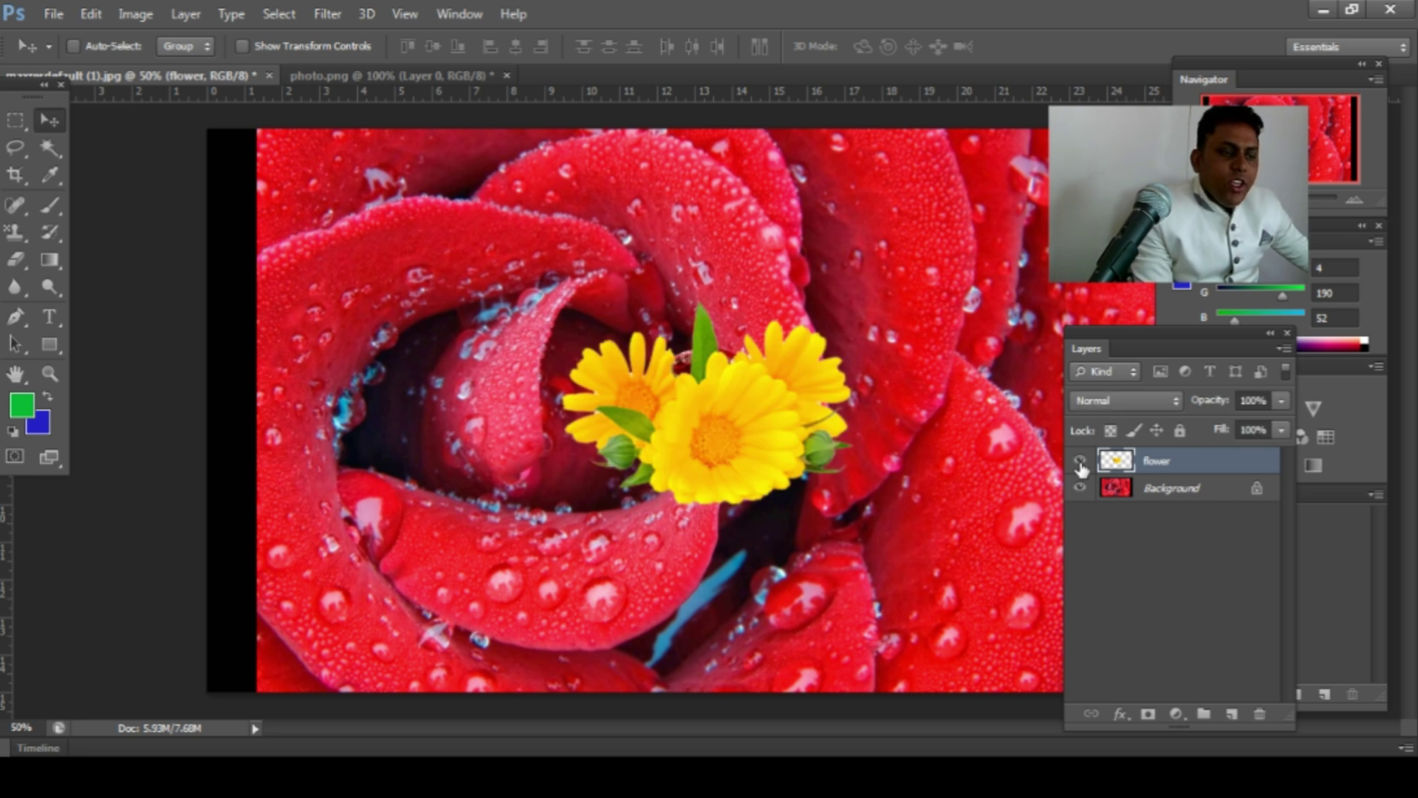
Nudge the flowers up and right, then test a green brush stroke and undo it
drag(760, 428, 797, 413)
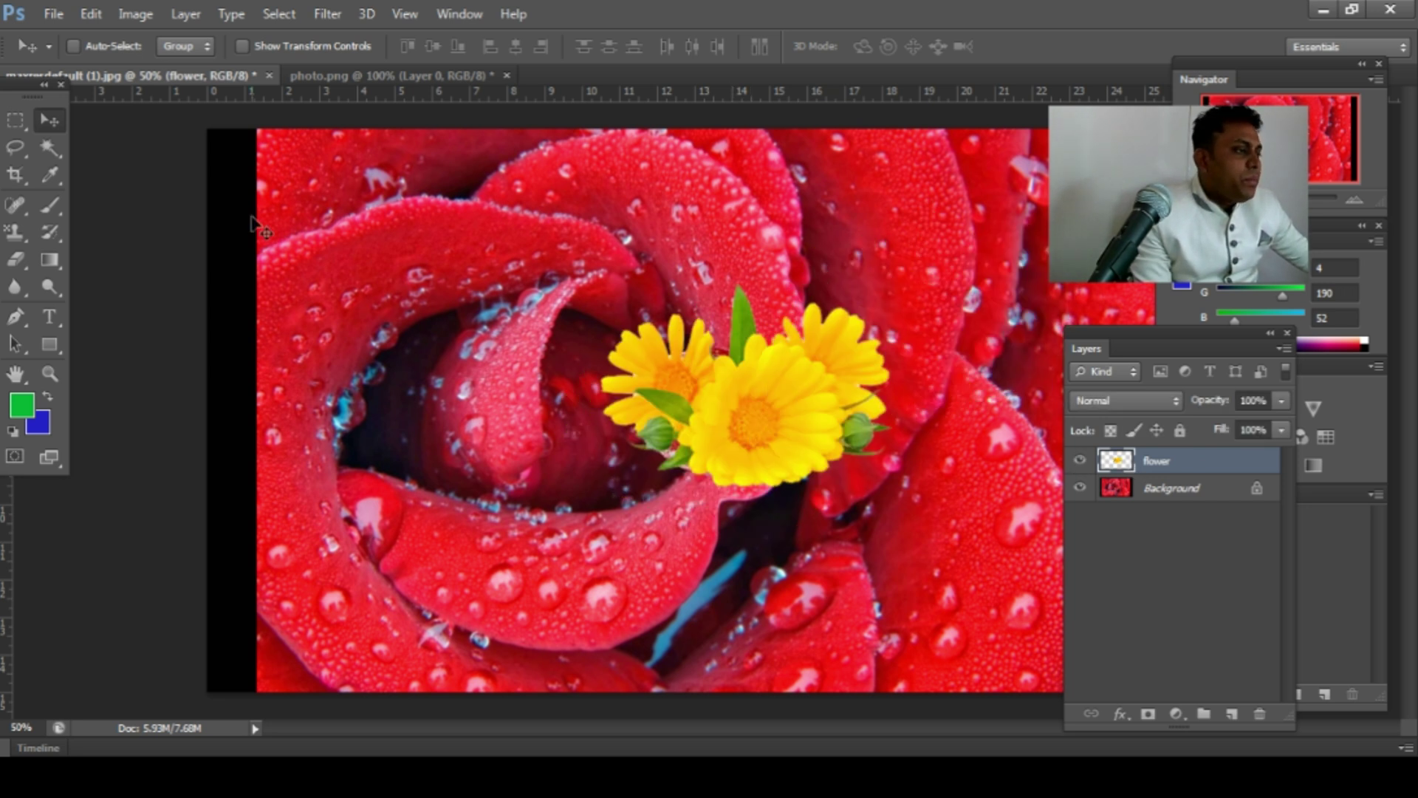
click(50, 204)
mouse_move(617, 417)
mouse_down()
mouse_move(427, 397)
mouse_move(579, 538)
mouse_move(760, 421)
mouse_move(751, 563)
mouse_up()
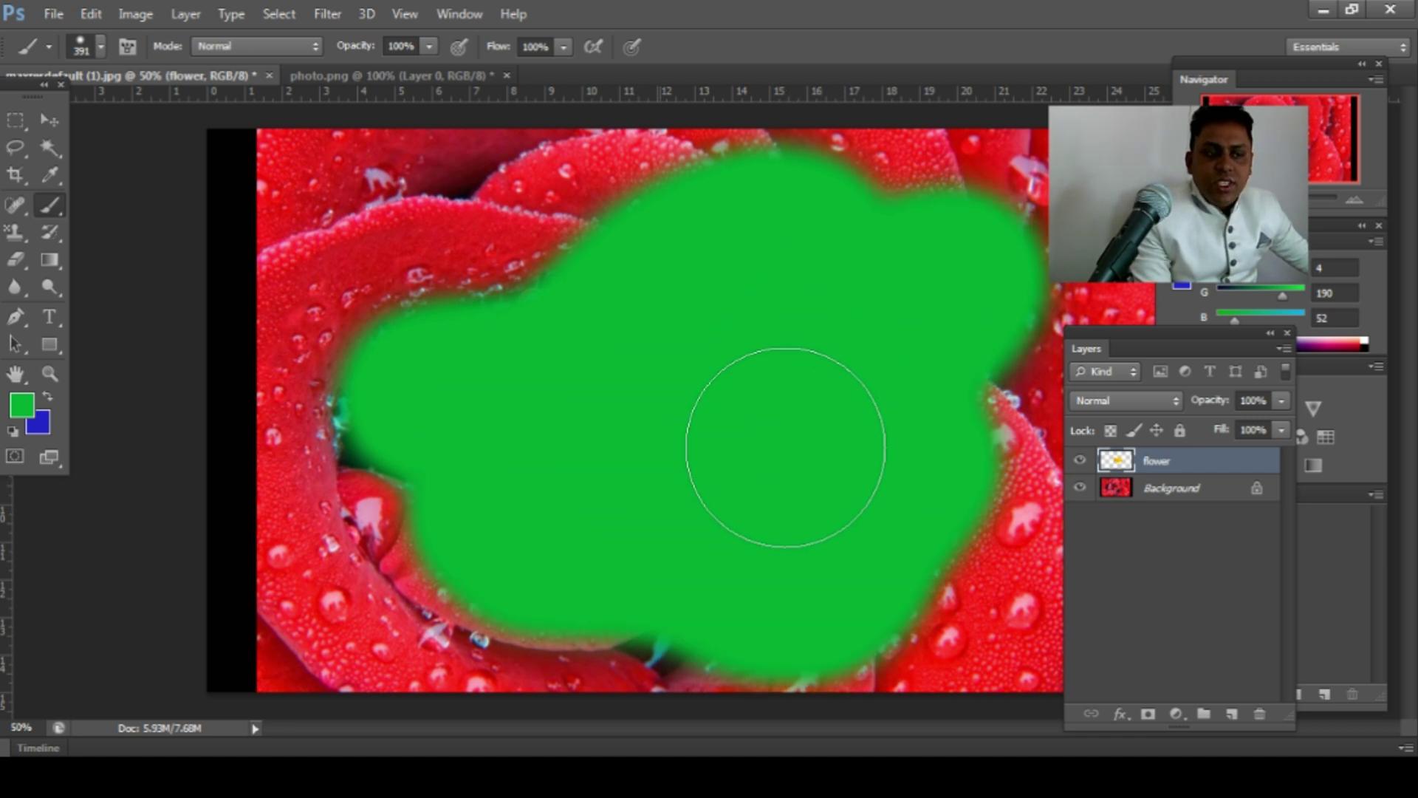
mouse_move(786, 447)
mouse_down()
mouse_move(699, 357)
mouse_move(855, 260)
mouse_up()
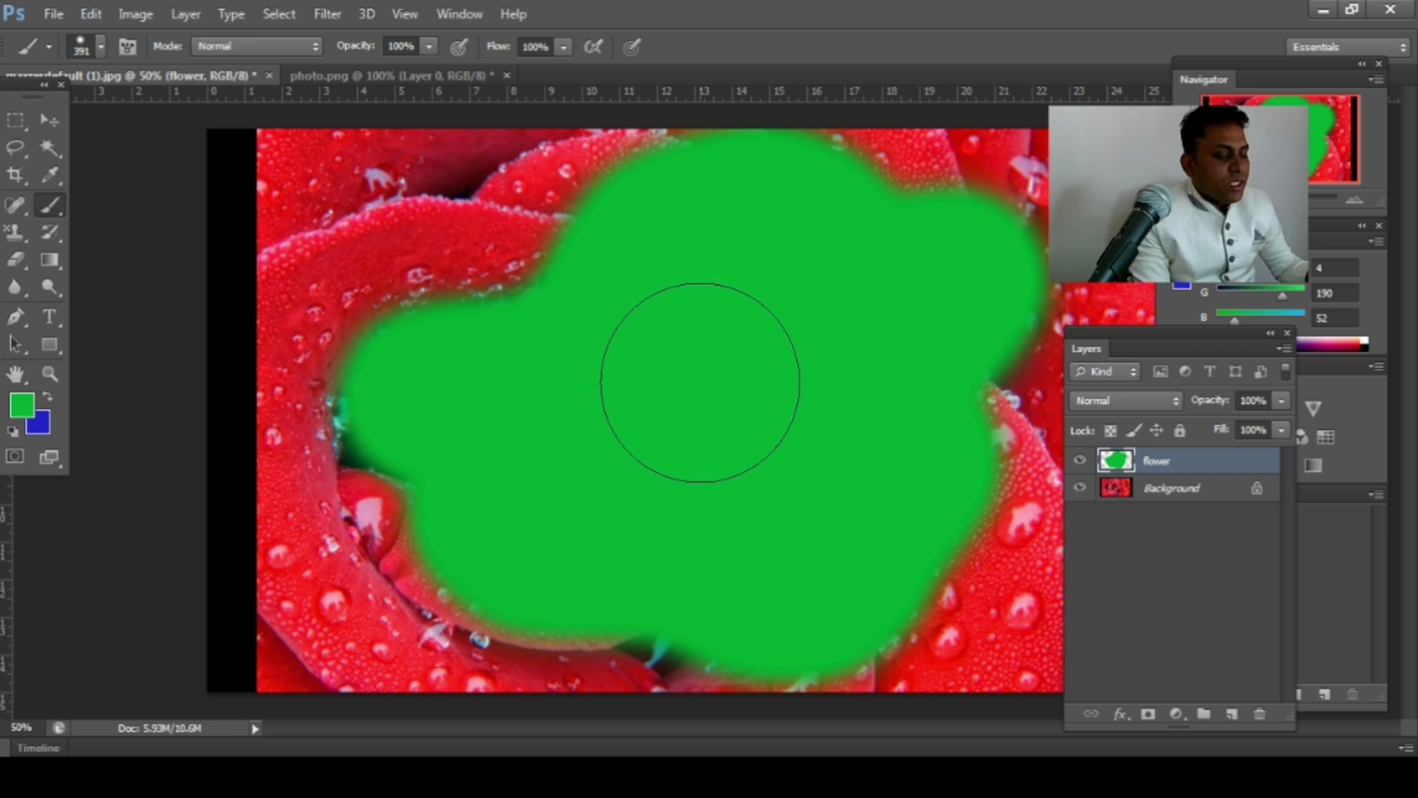
key(ctrl+z)
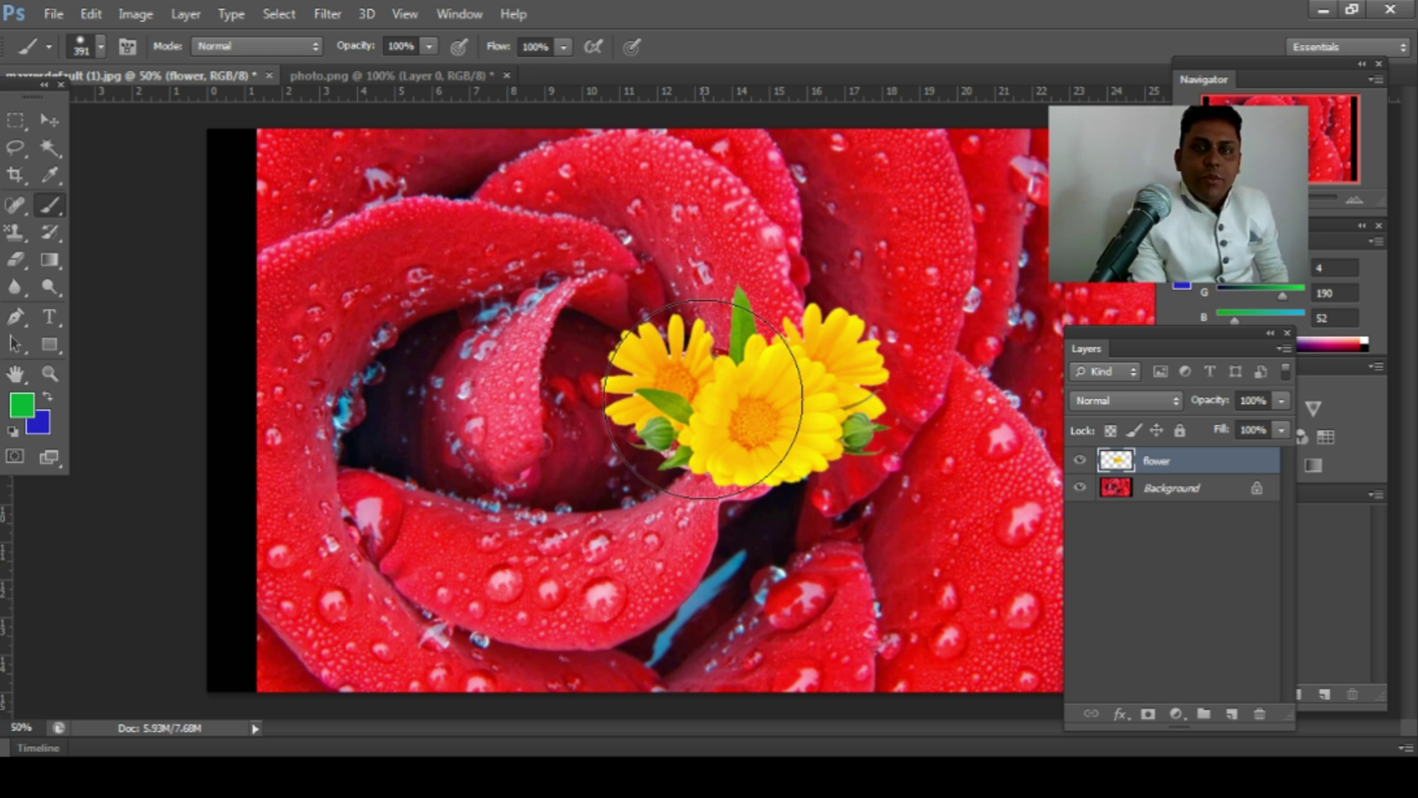
Toggle Lock transparent pixels, nudge the flowers right, and test green brush strokes, undoing them
click(1107, 436)
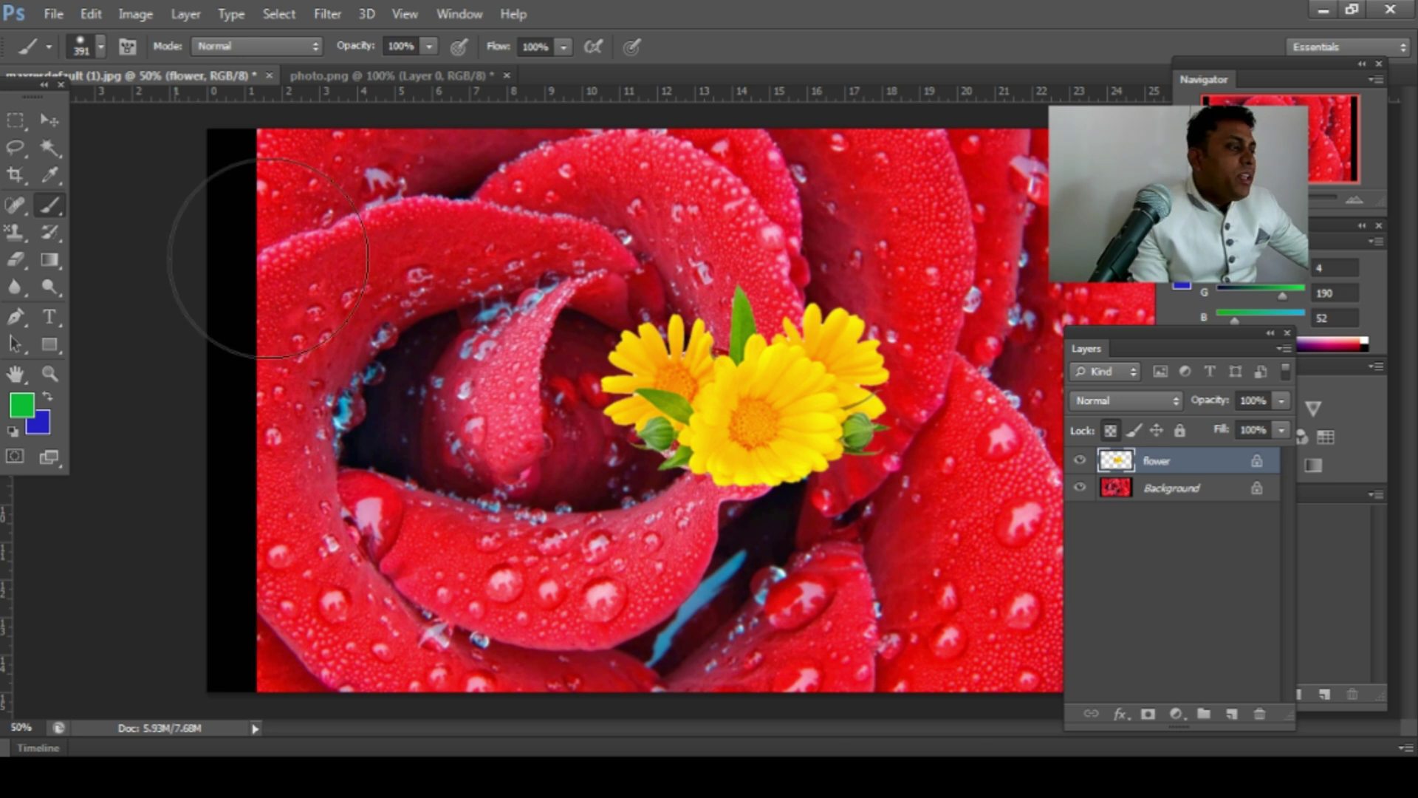
click(45, 123)
drag(729, 363, 776, 368)
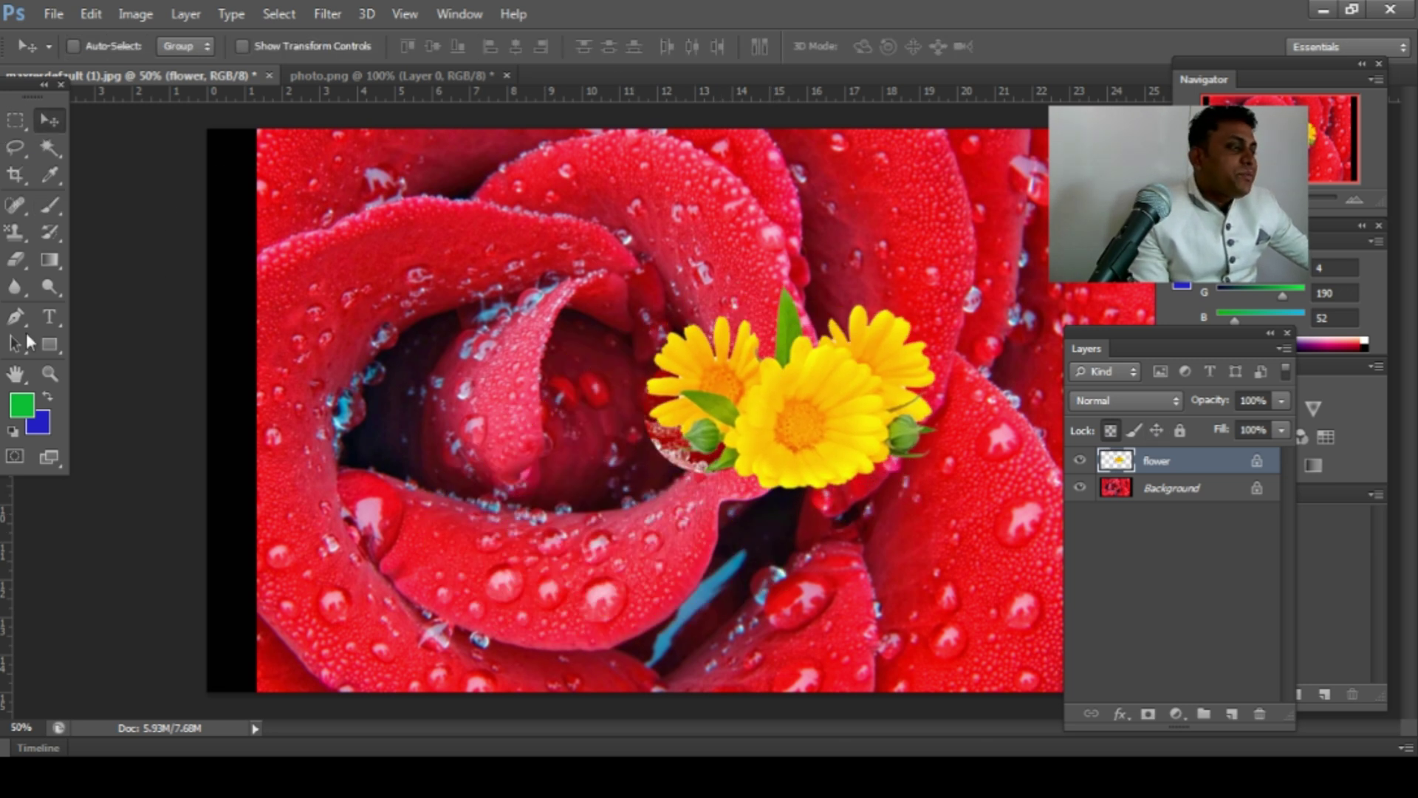
click(51, 200)
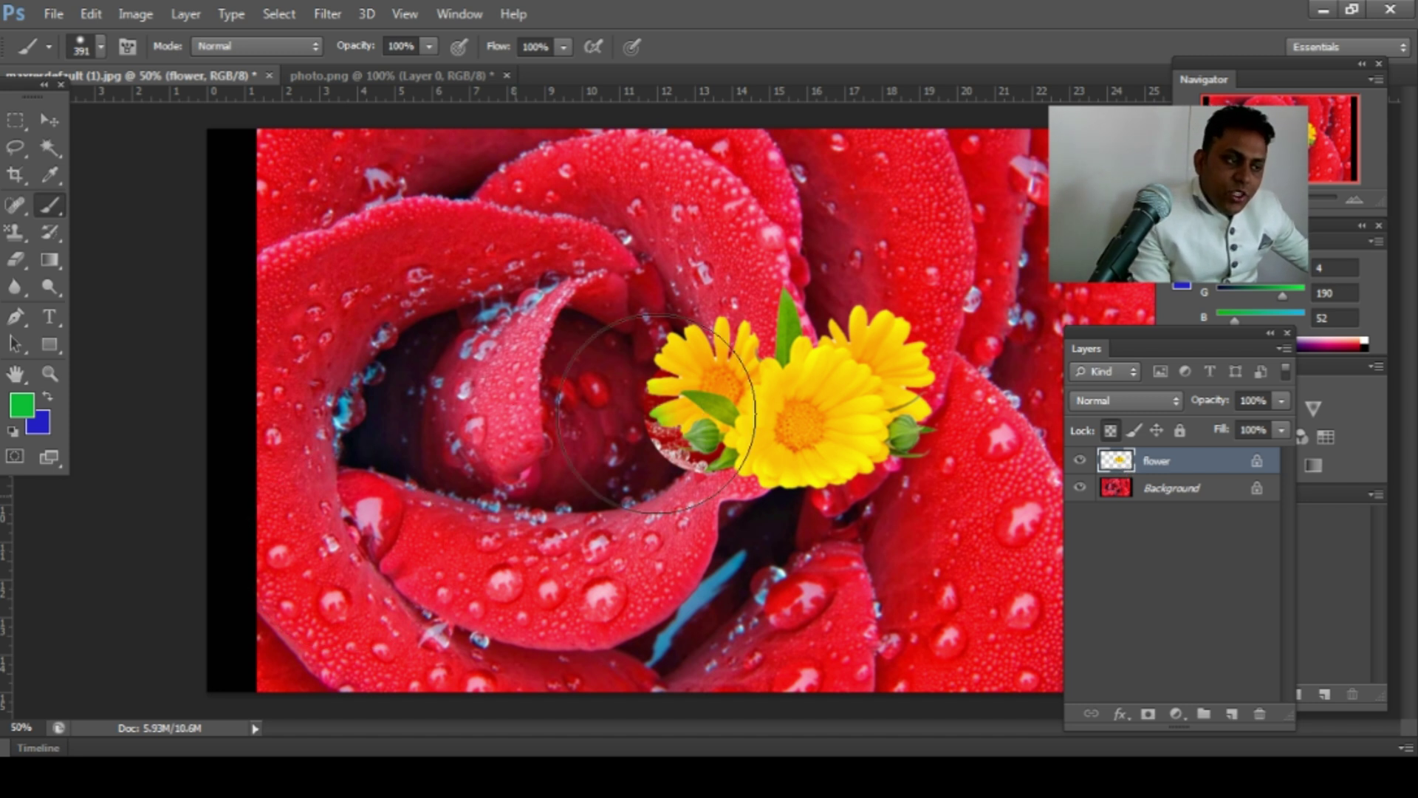
drag(665, 432, 876, 277)
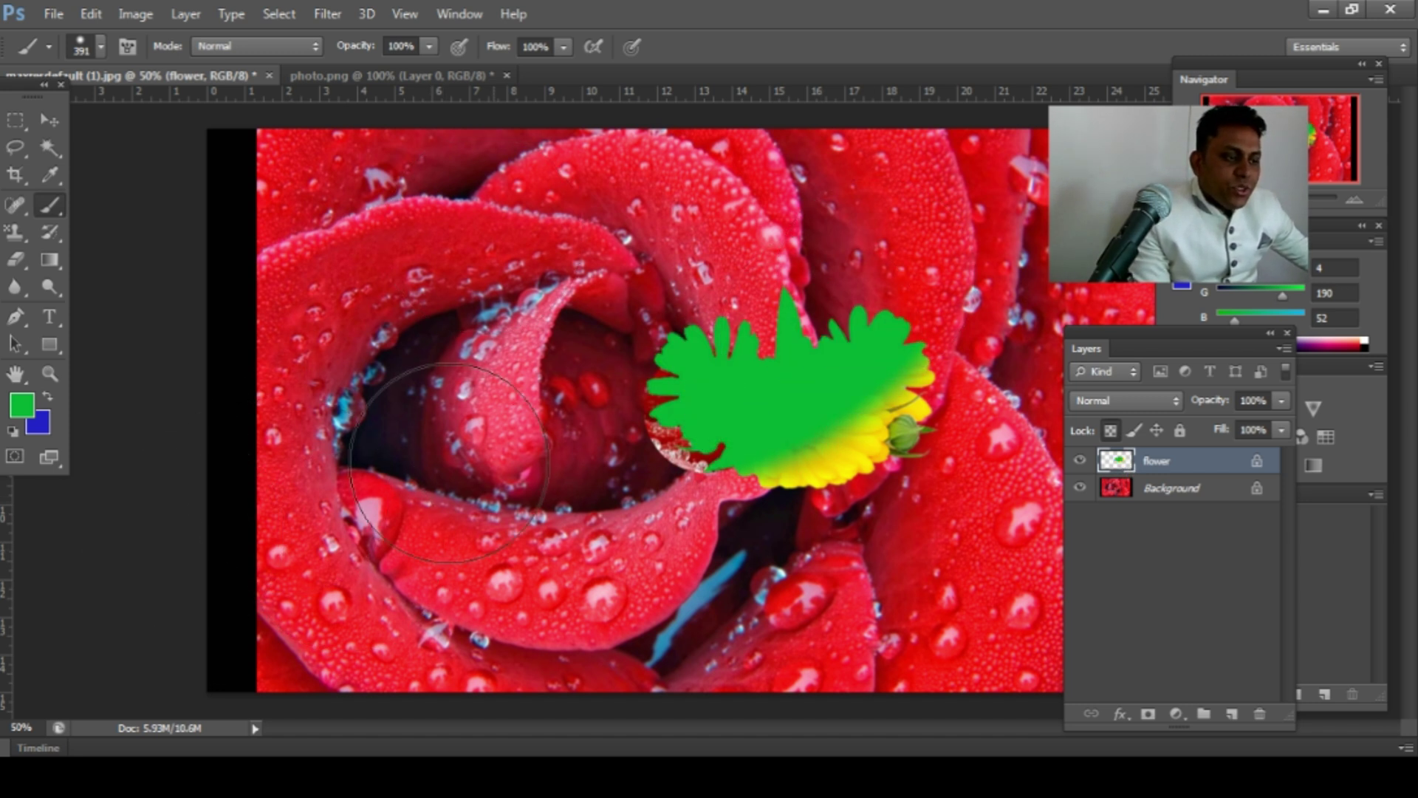
drag(918, 380, 680, 428)
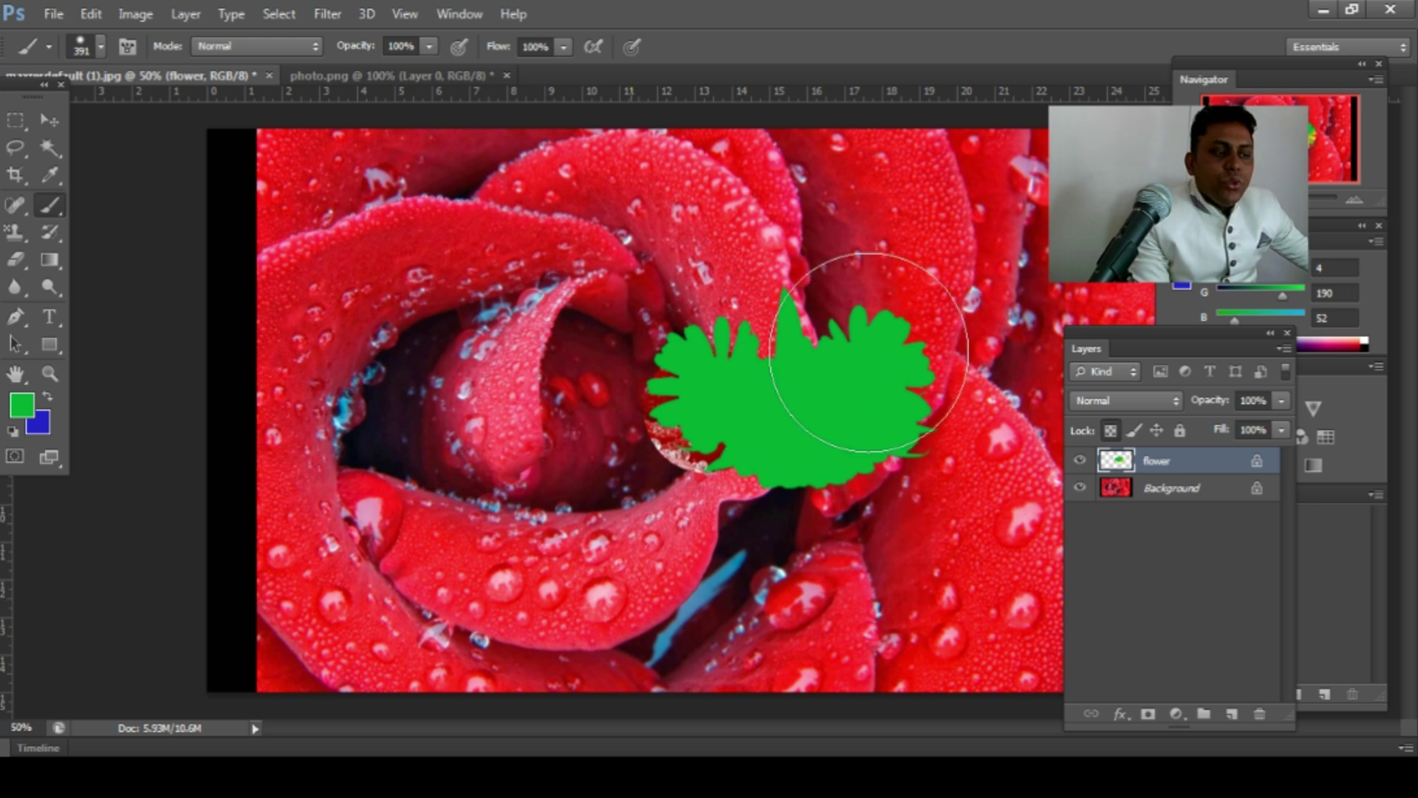
key(ctrl+alt+z)
key(ctrl+alt+z)
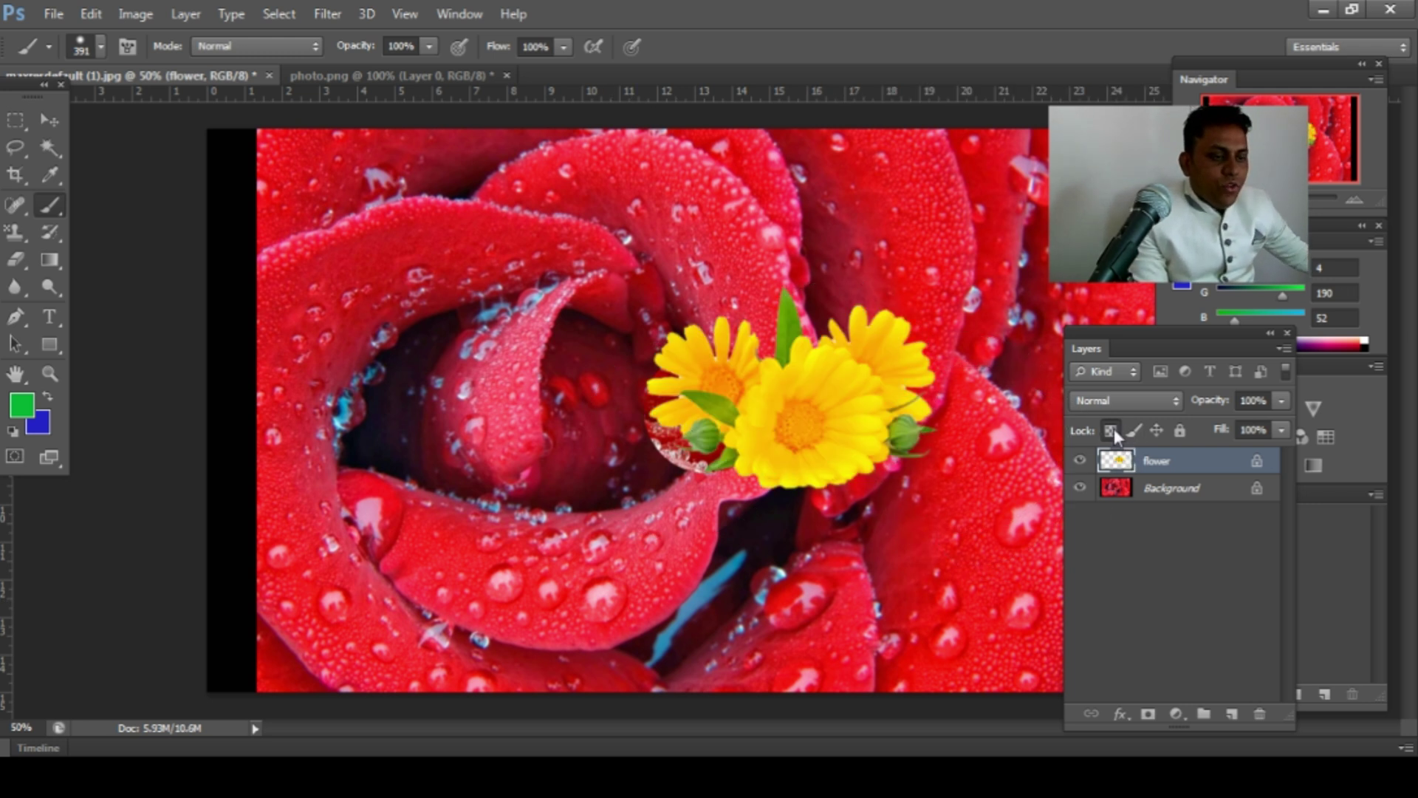
mouse_move(380, 432)
mouse_down()
mouse_move(428, 374)
mouse_move(1012, 254)
mouse_move(912, 385)
mouse_up()
key(ctrl+alt+z)
key(ctrl+alt+z)
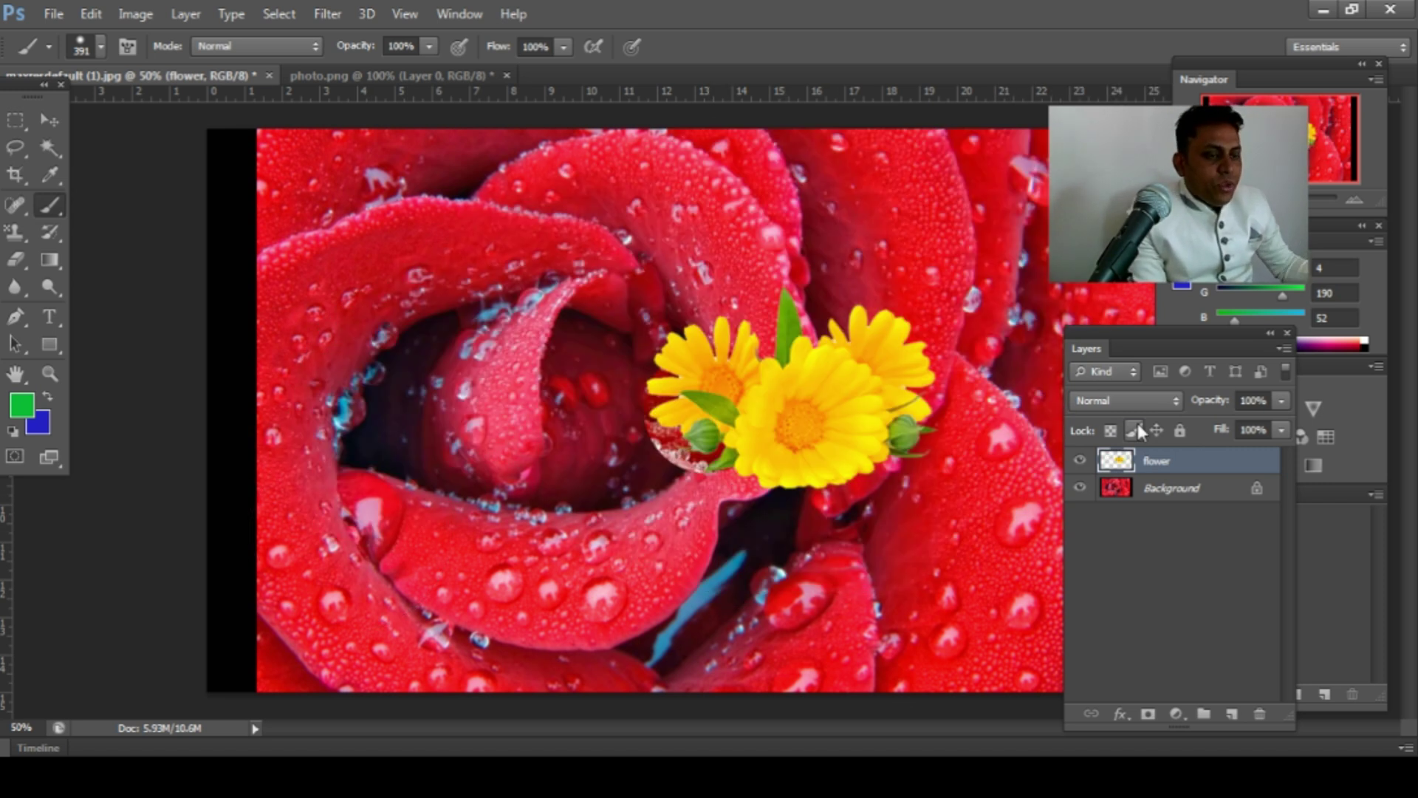
With transparent pixels locked, test and undo blue paint on the flowers, then lock image pixels instead
click(1112, 430)
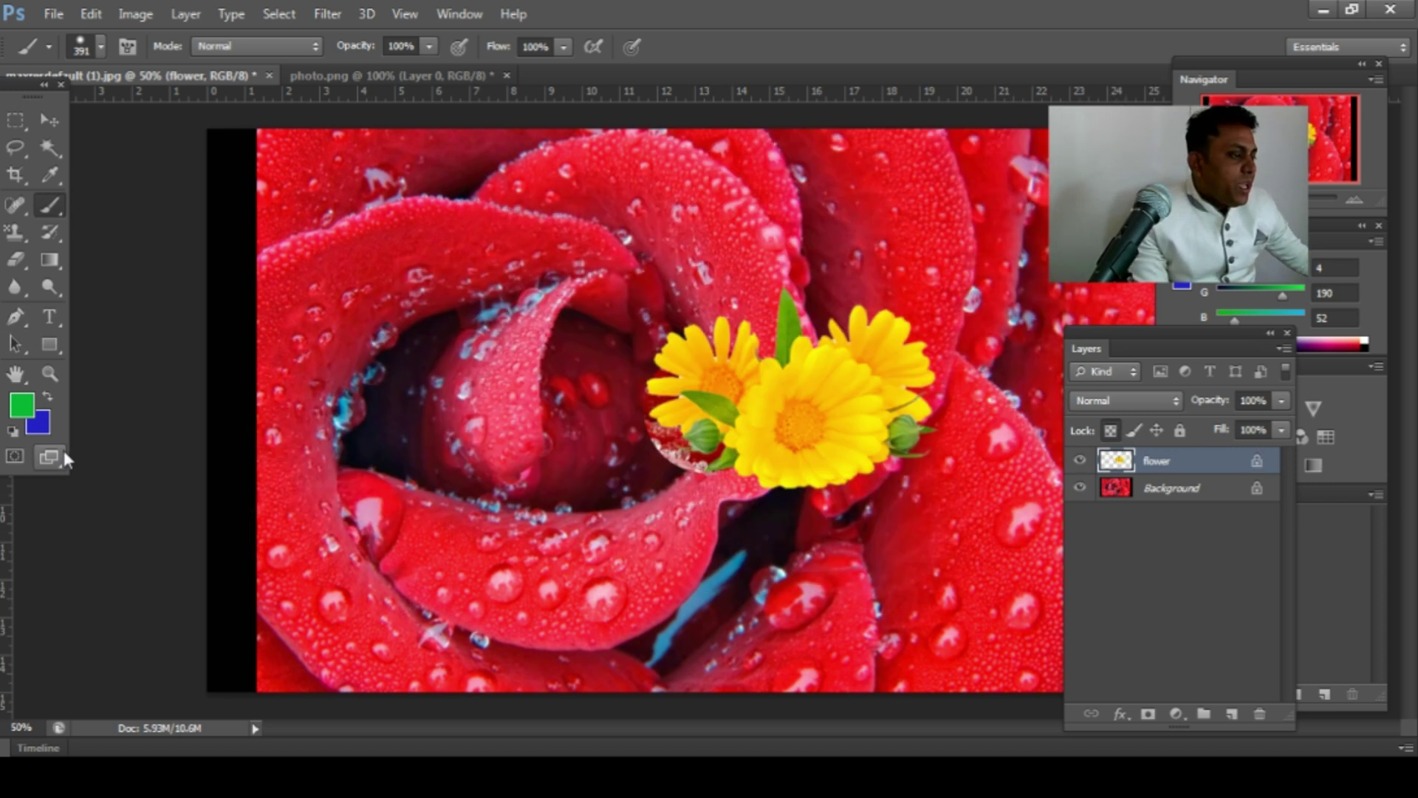
click(45, 398)
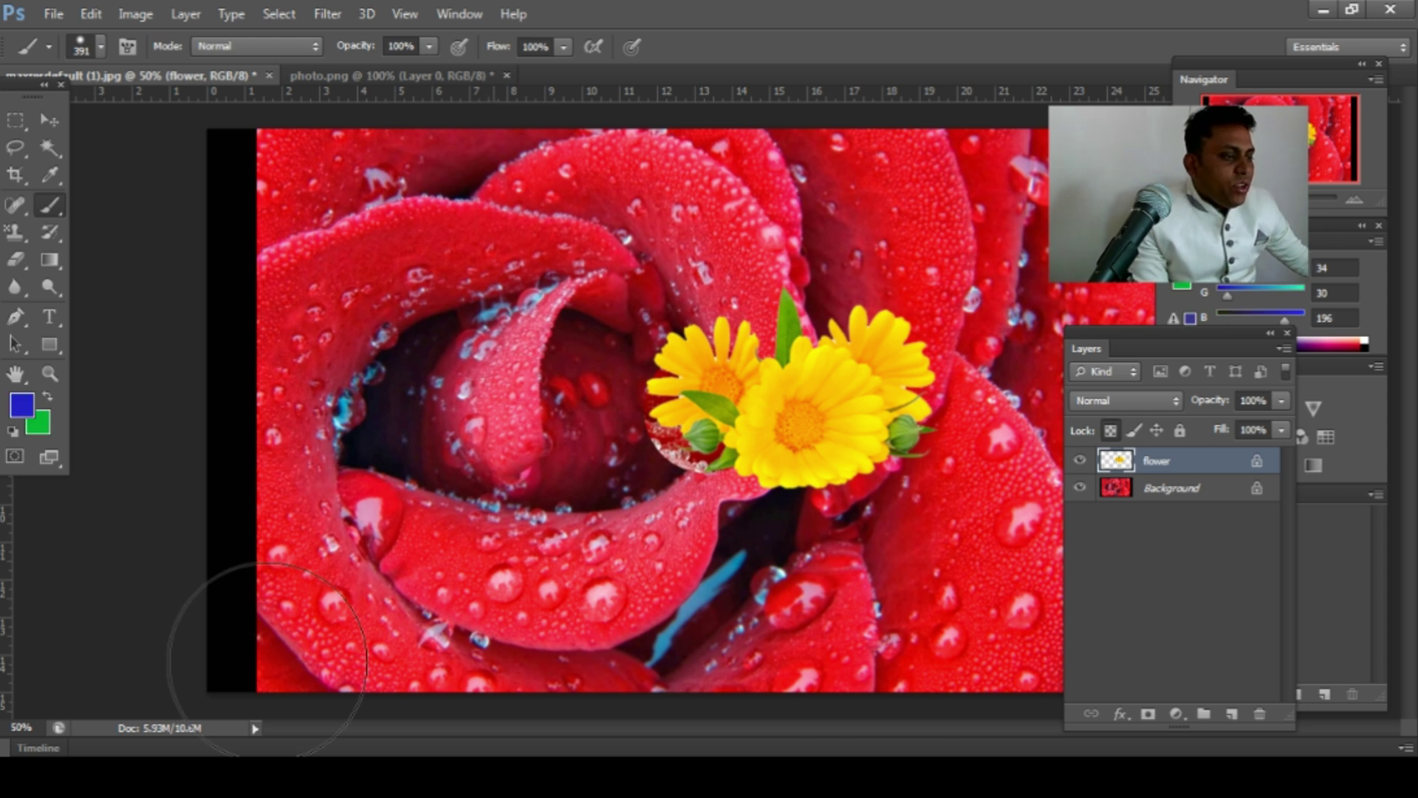
mouse_move(664, 413)
mouse_down()
mouse_move(850, 384)
mouse_move(658, 470)
mouse_up()
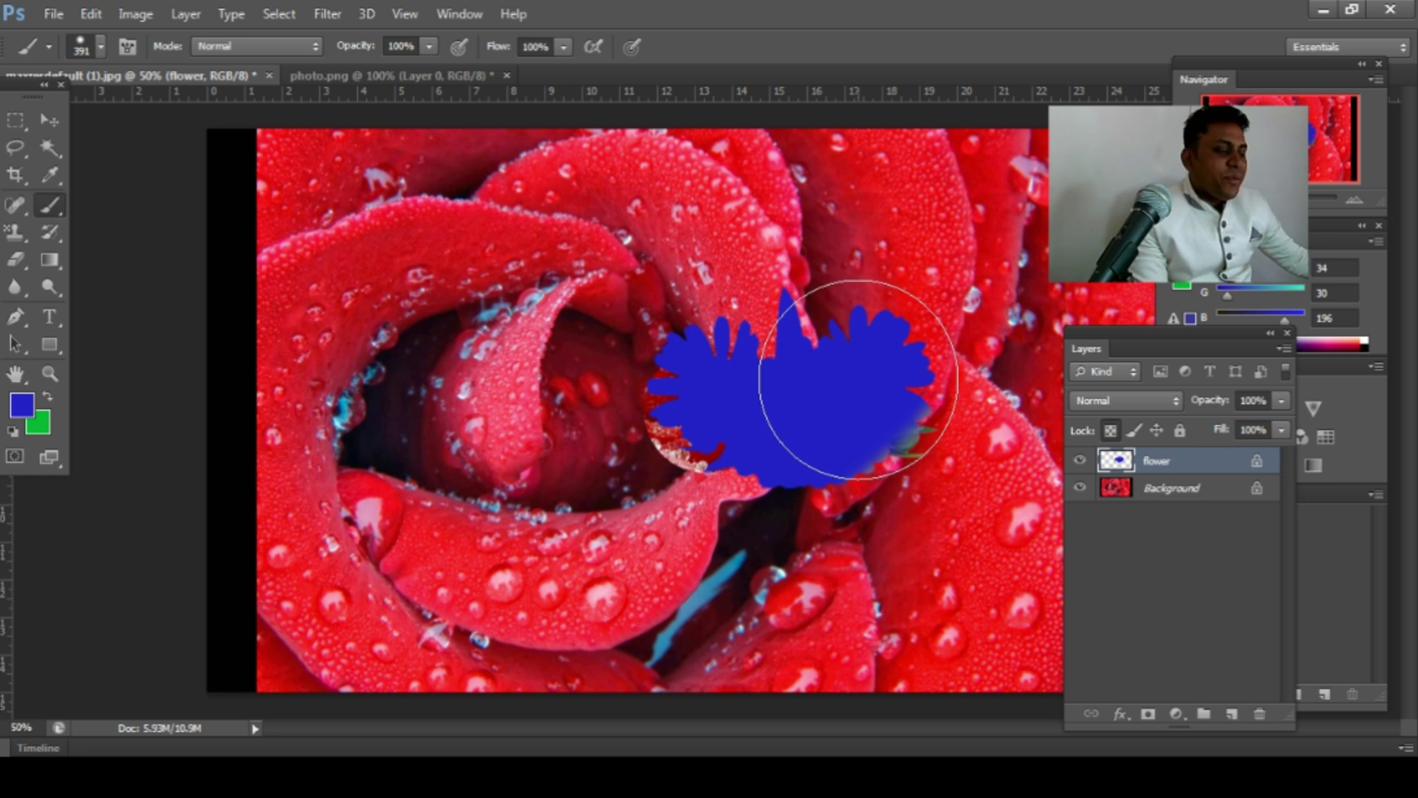
key(ctrl+z)
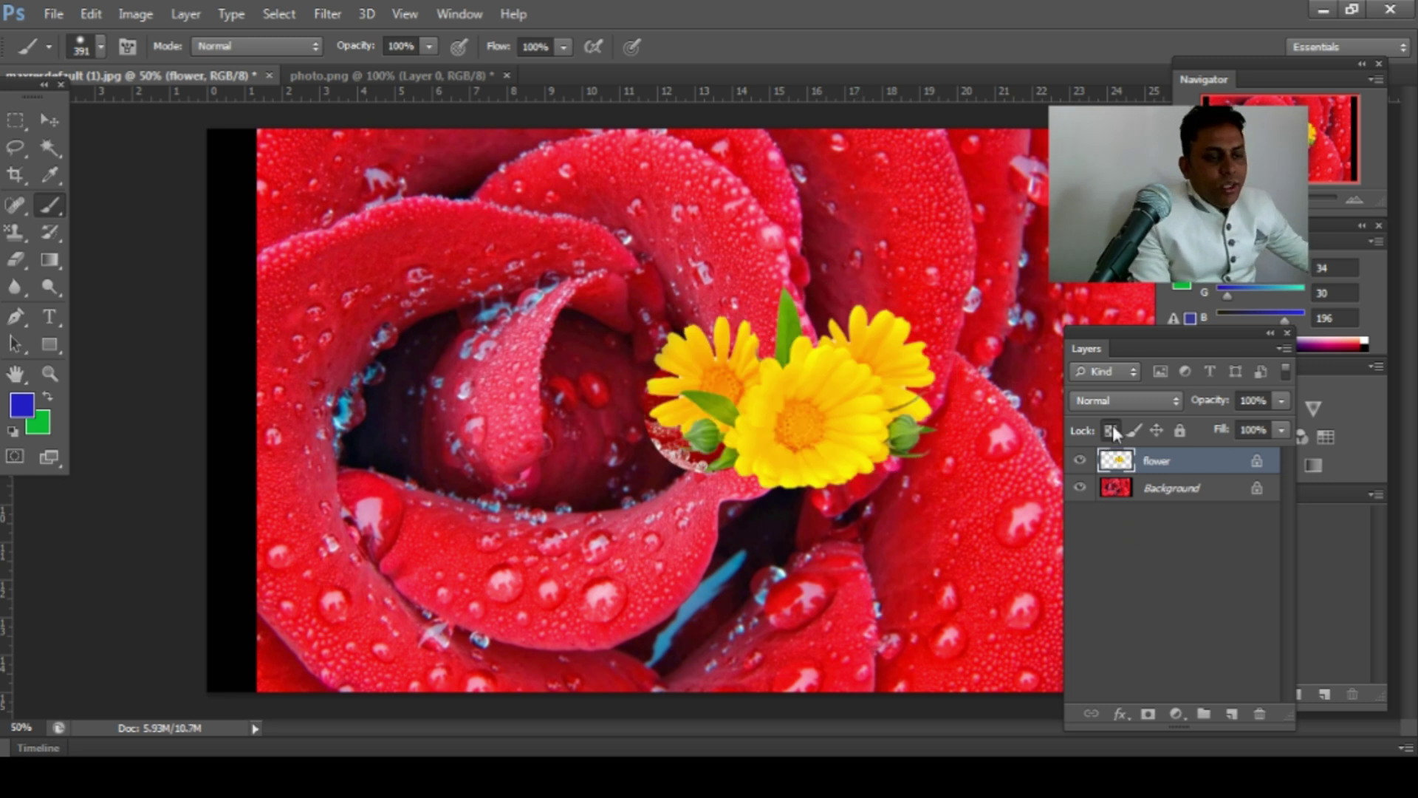
click(1112, 427)
click(1138, 437)
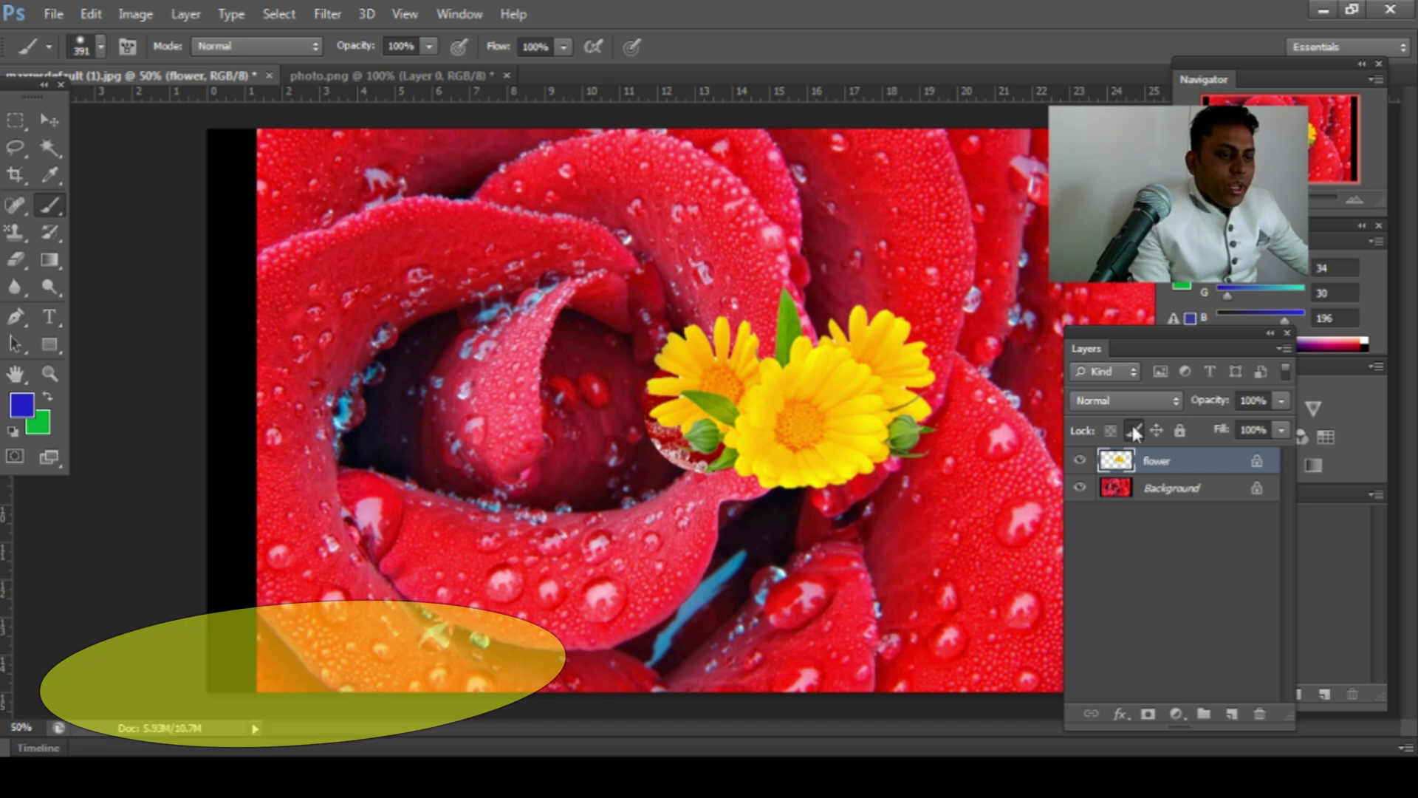
Move the flowers down and left, then confirm the pixel-locked layer refuses brush strokes
key(v)
mouse_move(864, 312)
mouse_down()
mouse_move(779, 399)
mouse_move(842, 333)
mouse_up()
click(50, 206)
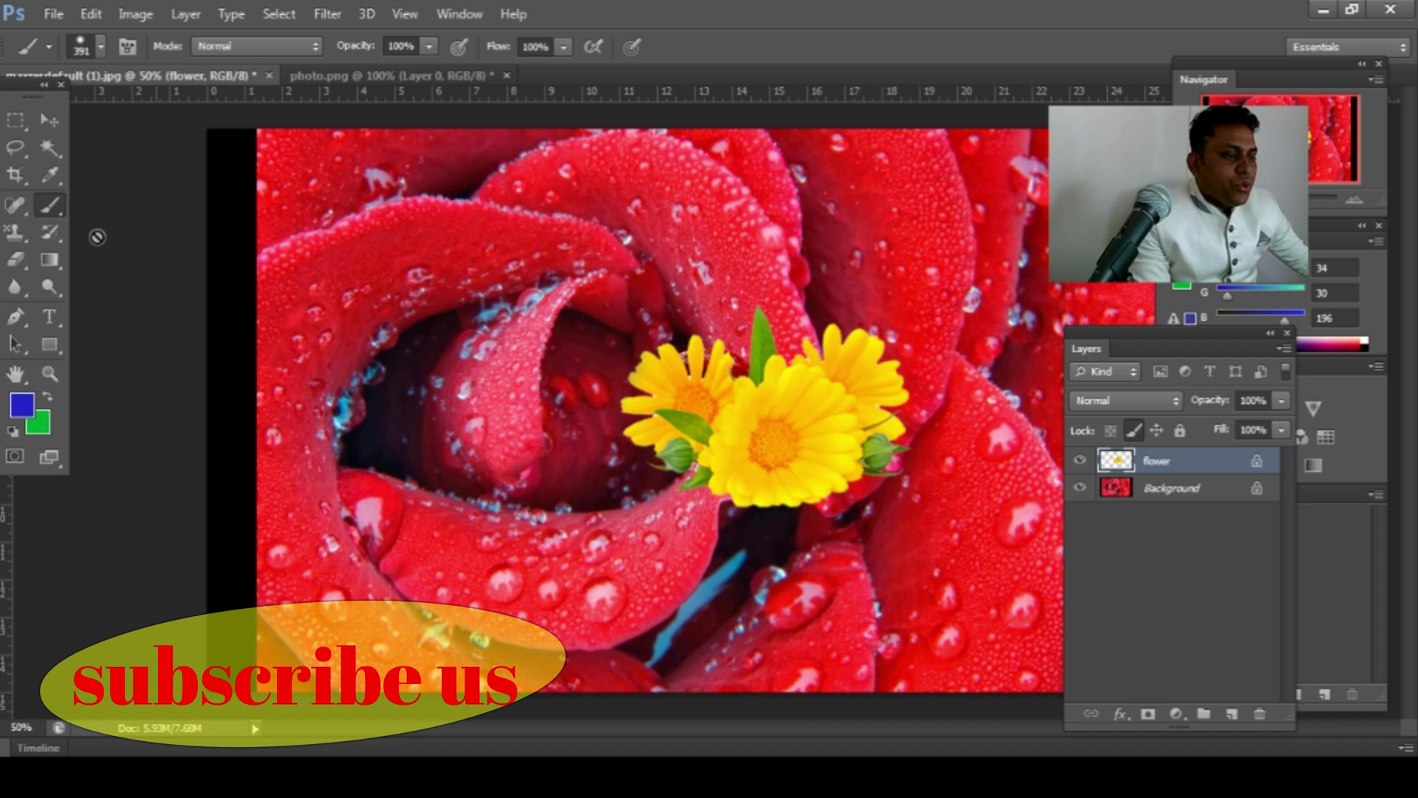
click(556, 356)
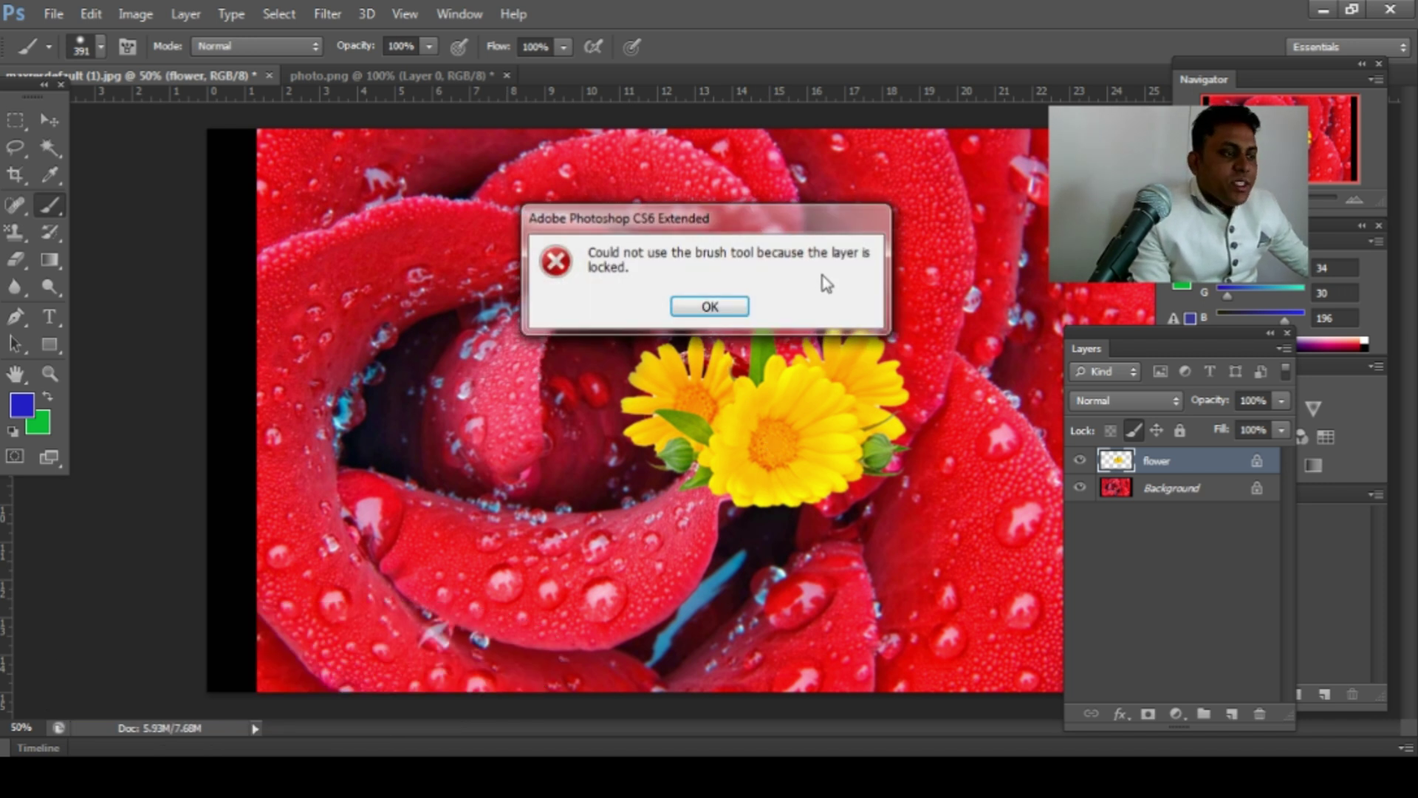
click(710, 305)
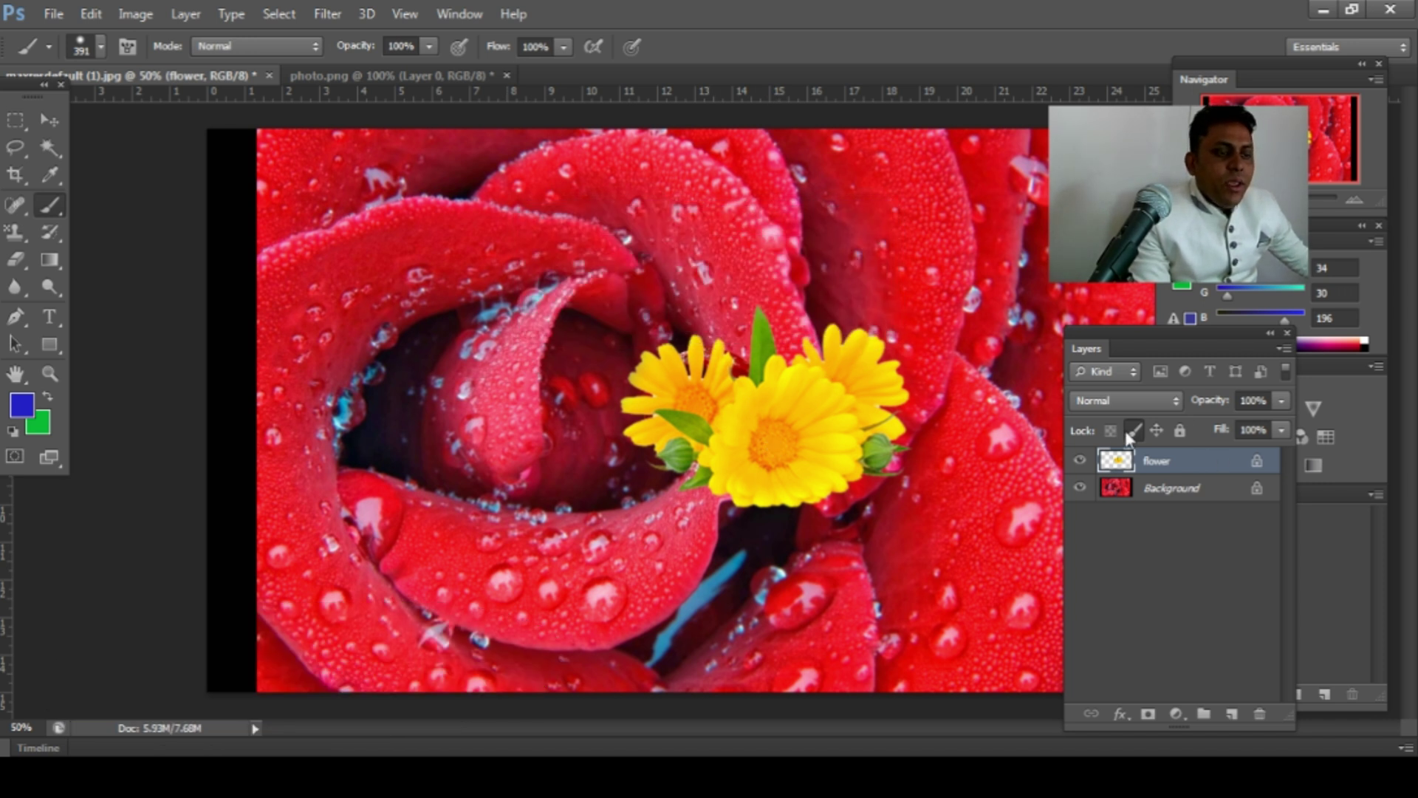
click(750, 425)
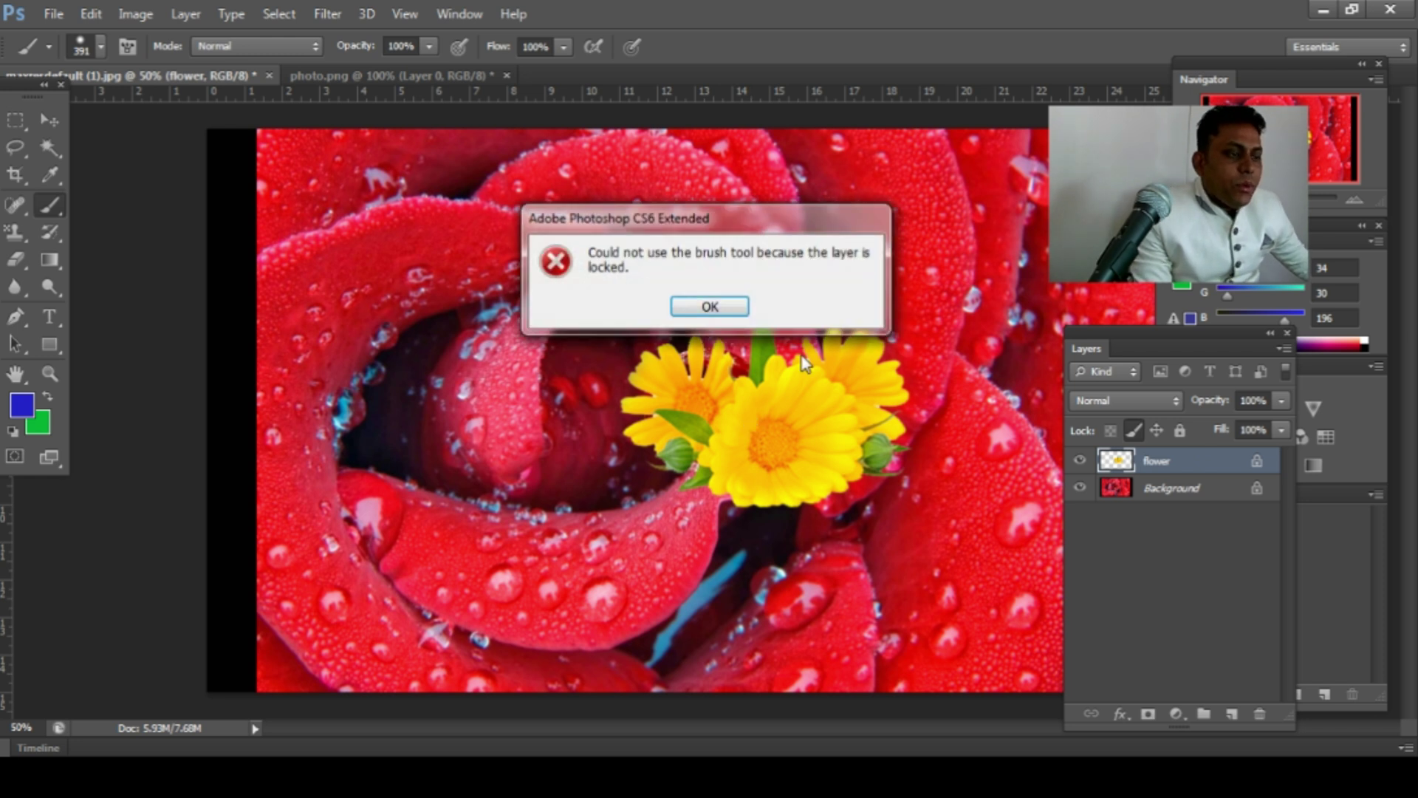
click(724, 311)
Reposition the flowers, lock the layer's position, and test then undo blue brush strokes
click(53, 126)
drag(710, 347, 702, 398)
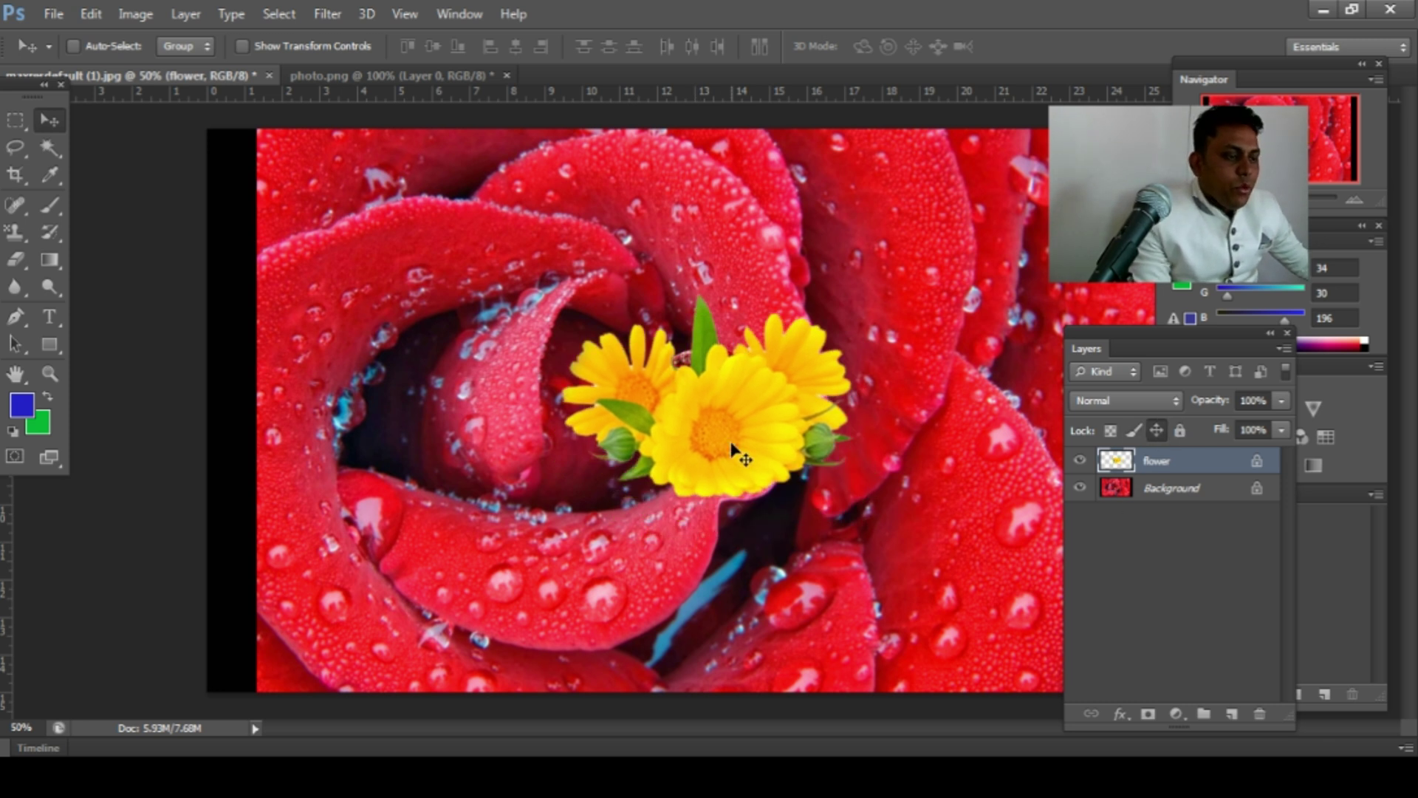
click(820, 450)
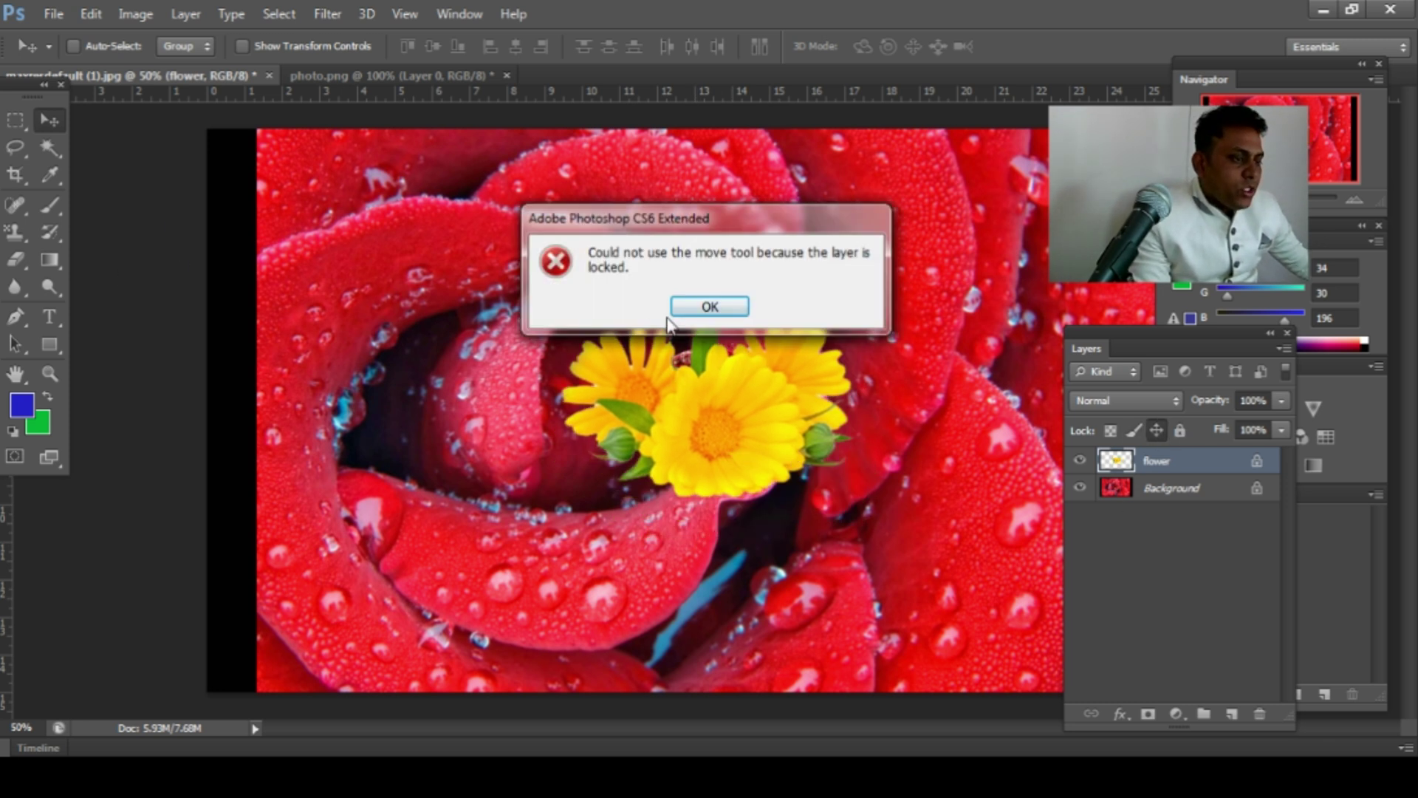
click(710, 306)
click(46, 206)
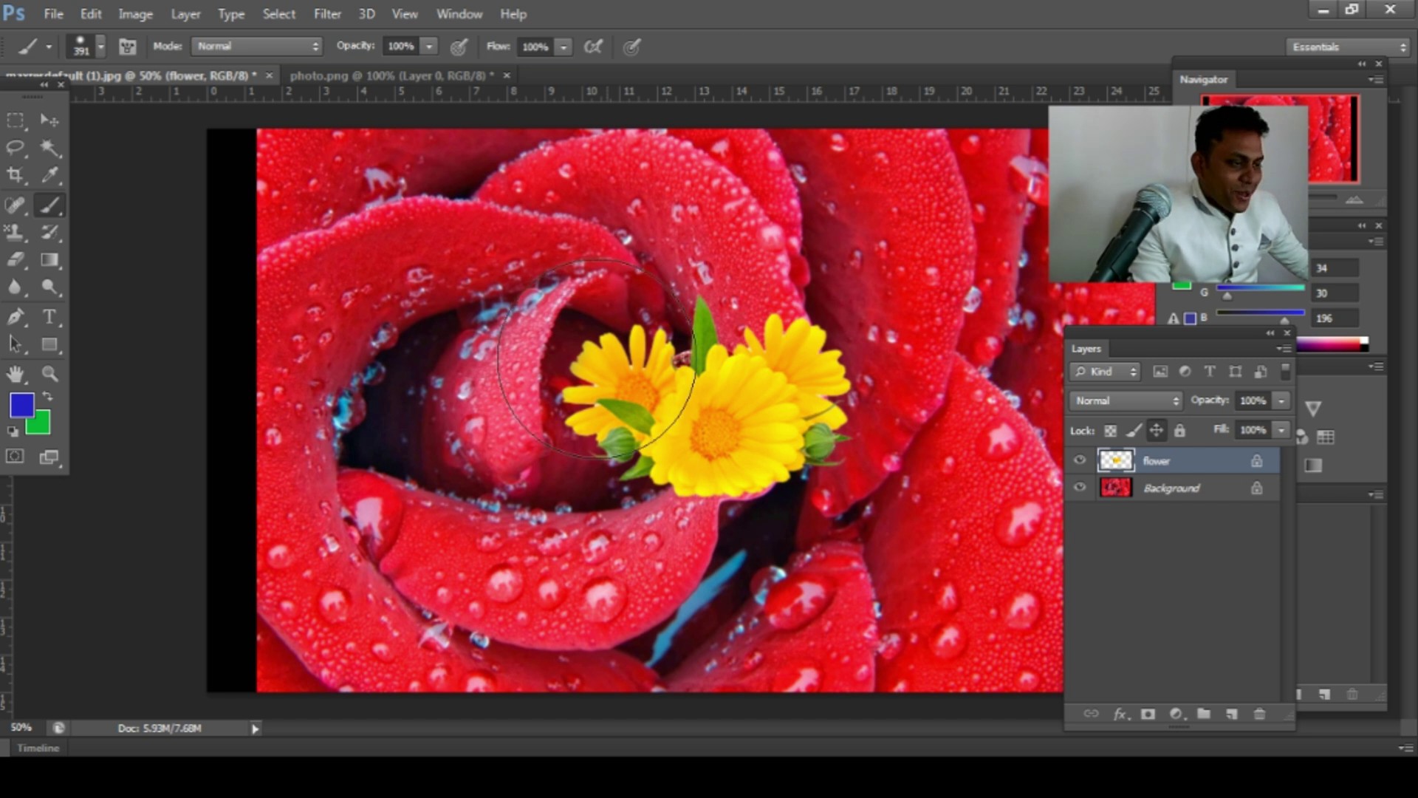
mouse_move(739, 244)
mouse_down()
mouse_move(665, 411)
mouse_move(830, 421)
mouse_move(500, 439)
mouse_move(588, 358)
mouse_move(1013, 396)
mouse_up()
mouse_move(965, 440)
mouse_down()
mouse_move(401, 374)
mouse_move(512, 357)
mouse_up()
key(ctrl+alt+z)
key(ctrl+alt+z)
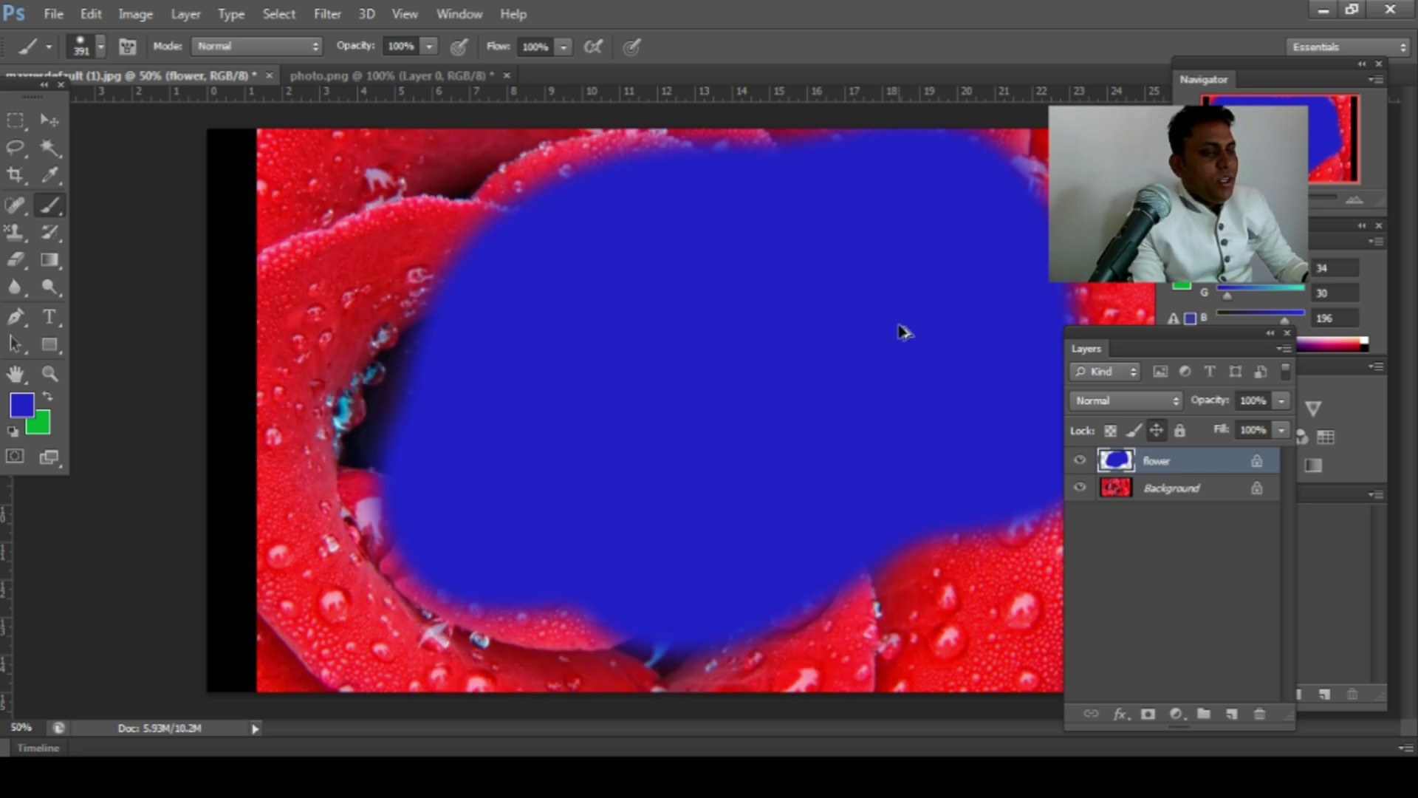
key(ctrl+alt+z)
key(ctrl+alt+z)
key(ctrl+alt+z)
key(ctrl+alt+z)
key(ctrl+alt+z)
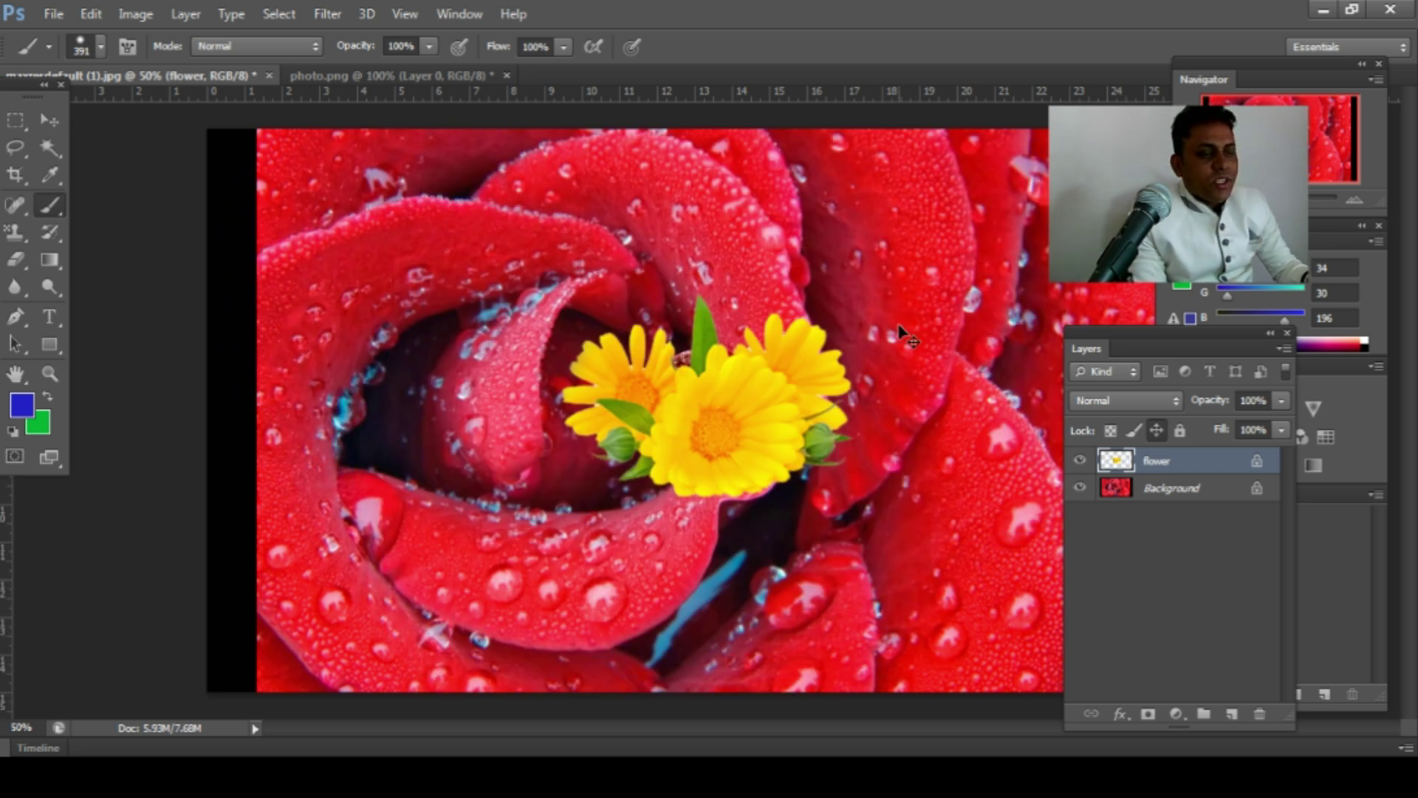
Replace the existing lock with Lock all and confirm the flower layer refuses moving
click(1142, 432)
click(1173, 431)
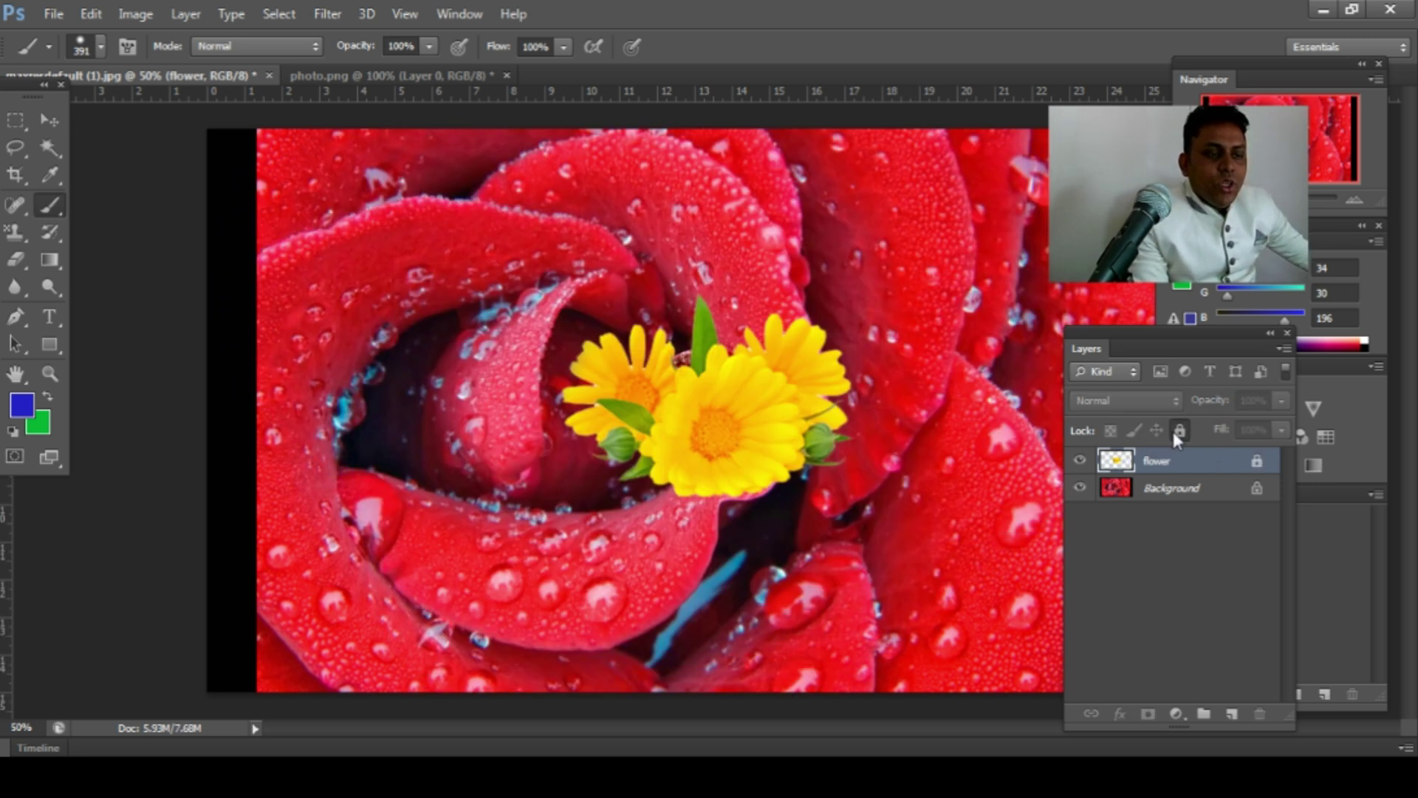
key(v)
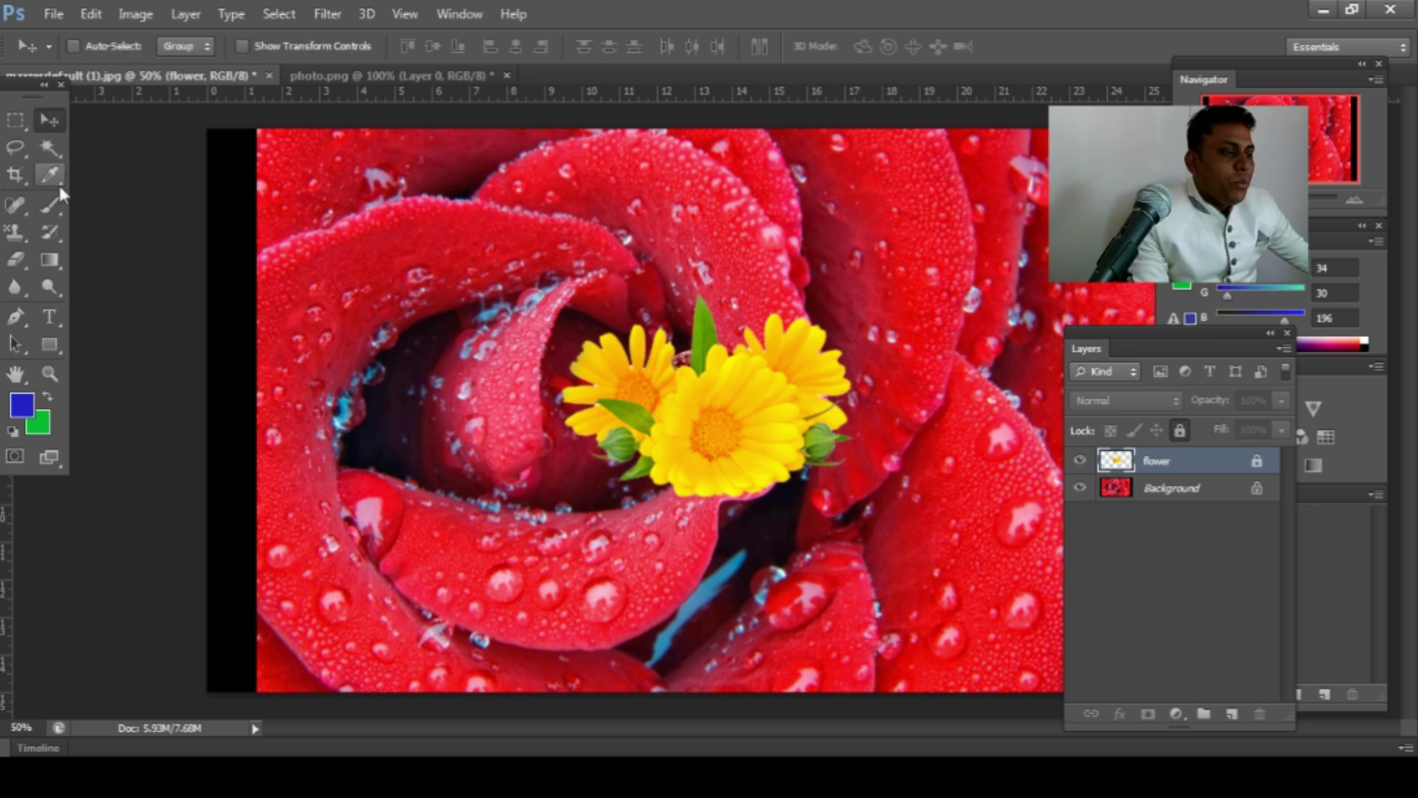
drag(676, 480, 708, 373)
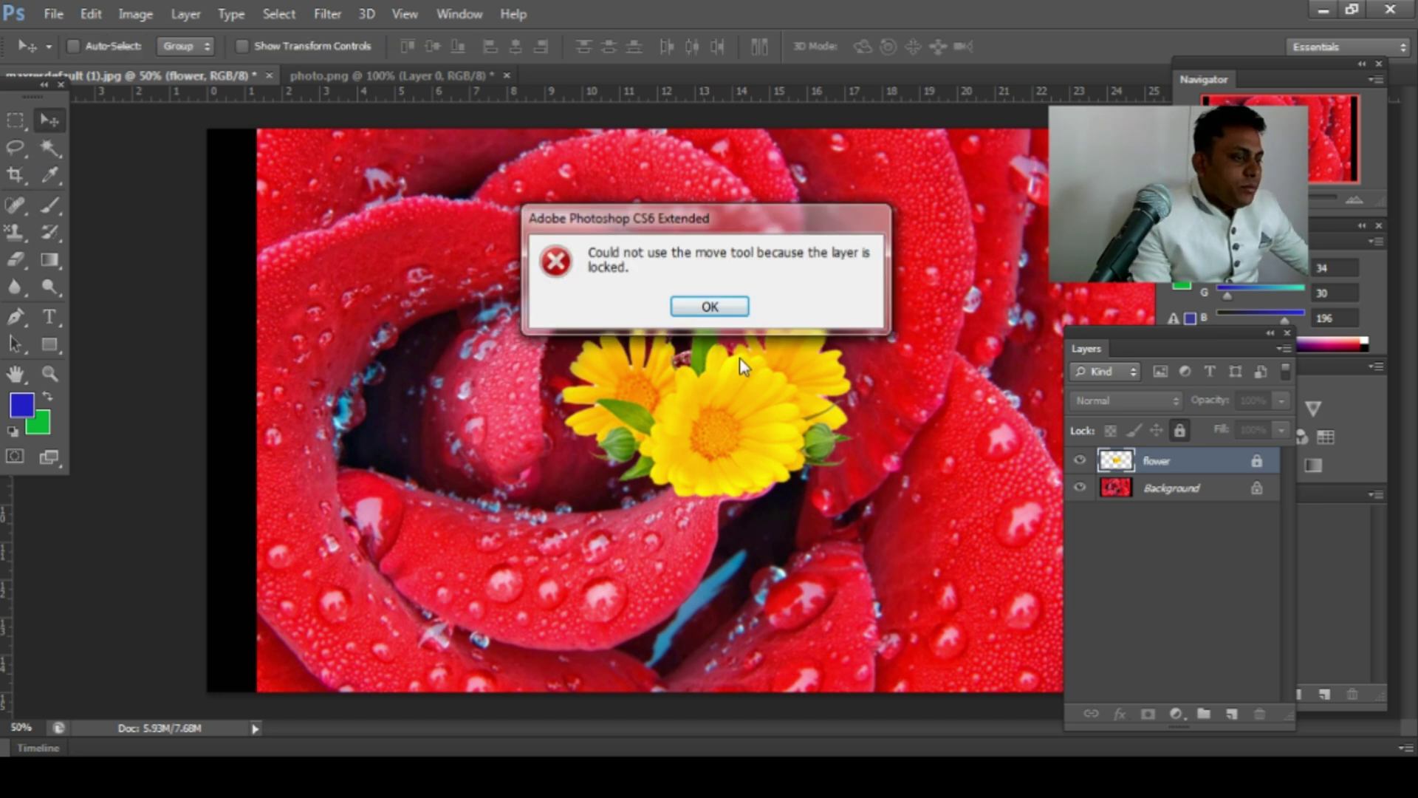
click(679, 306)
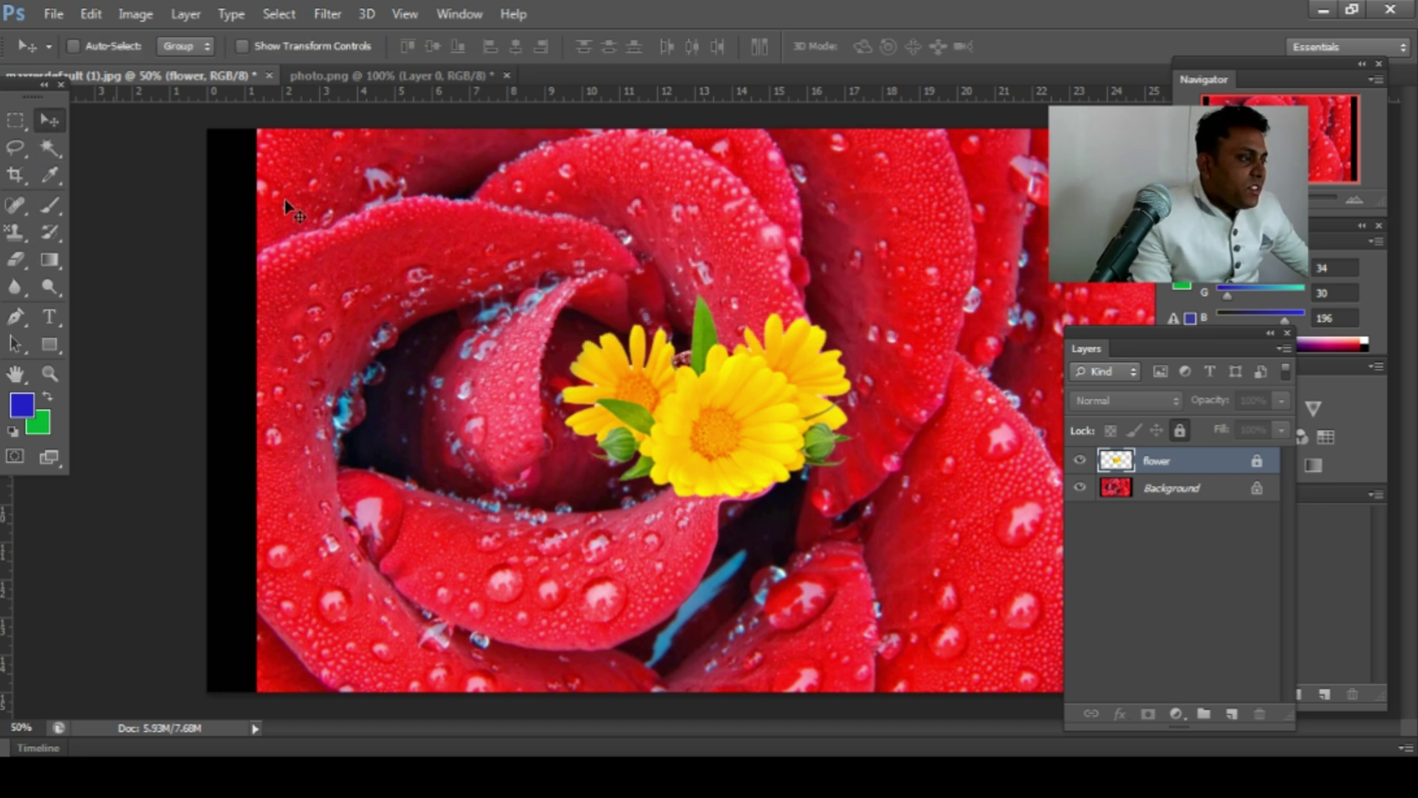
Confirm the fully locked flower layer also refuses brush strokes, dismissing each error
click(51, 209)
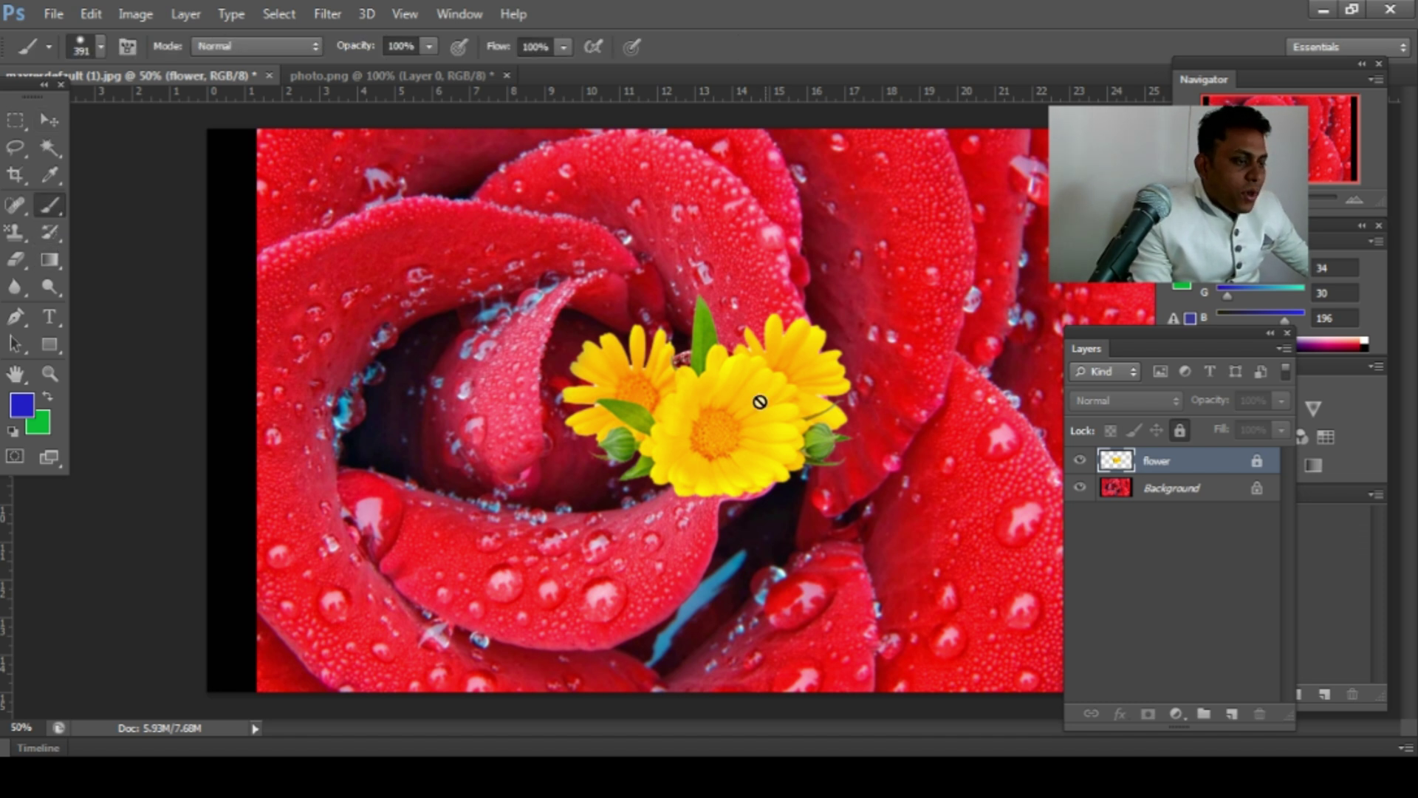
click(759, 402)
click(707, 306)
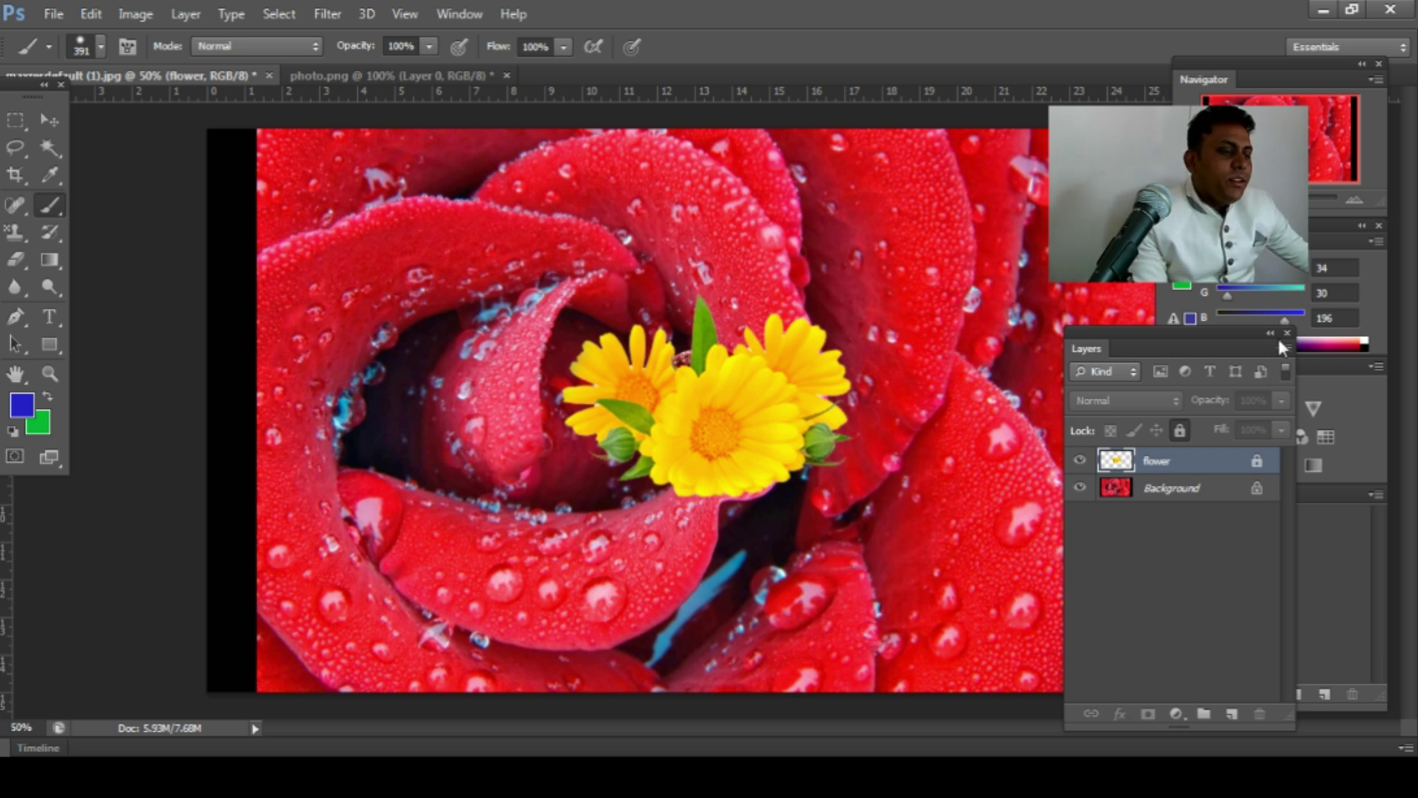
click(732, 441)
click(736, 312)
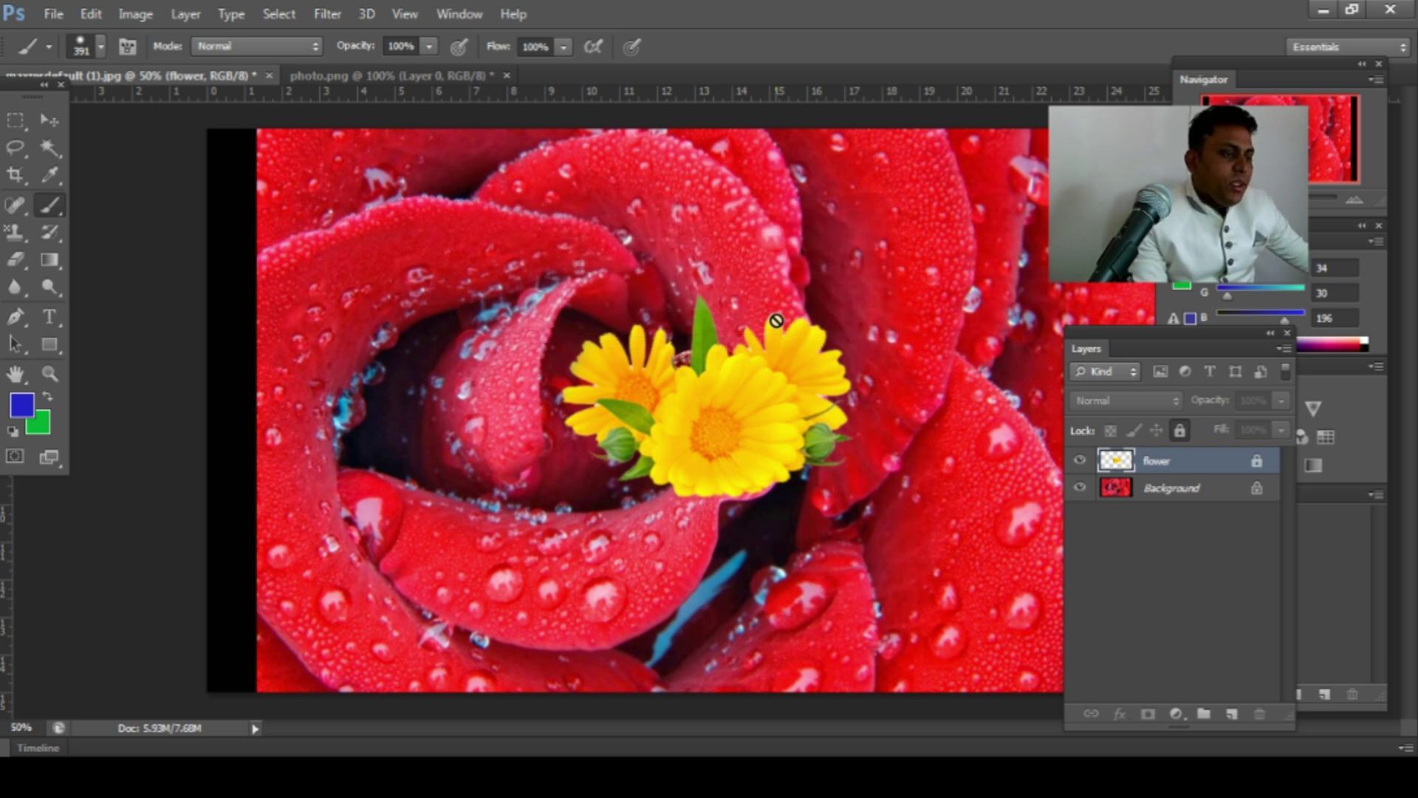
click(48, 124)
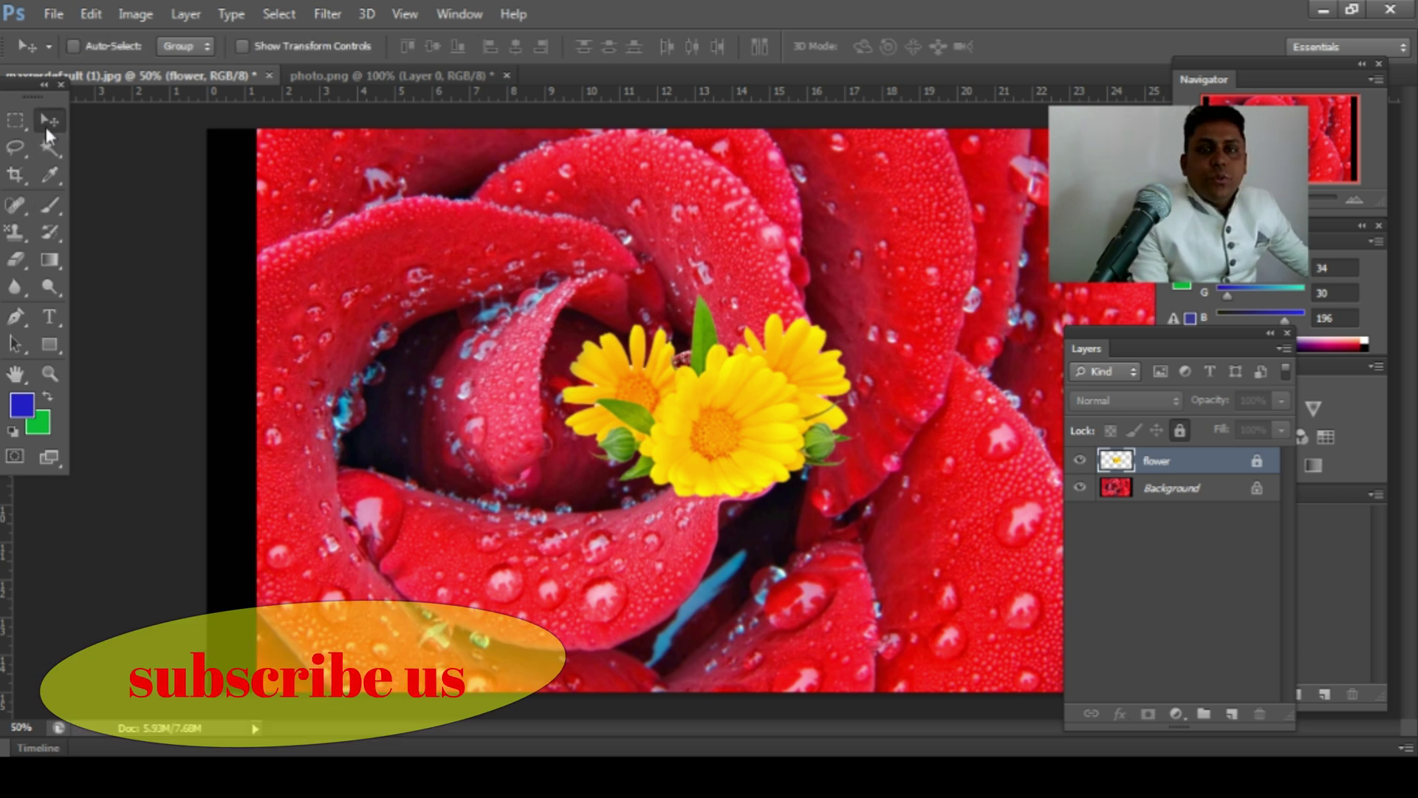